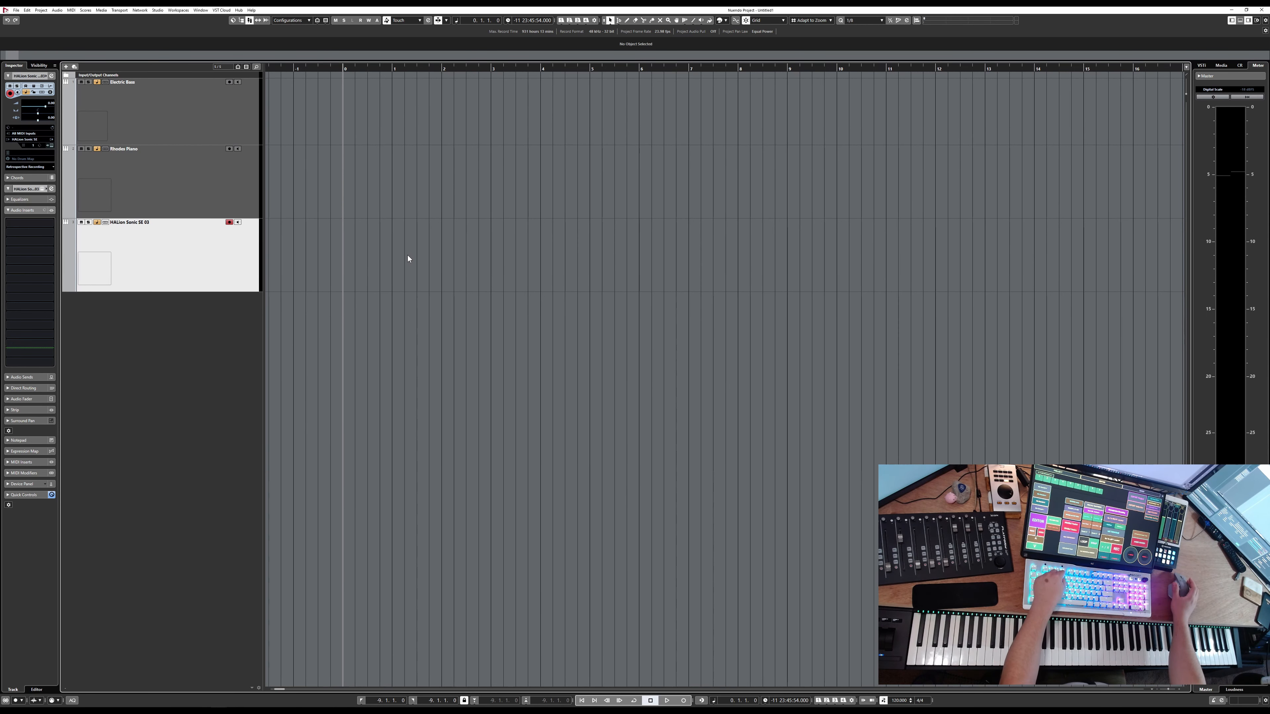
# Step: Open the audio connections and add one mono input bus named Vocals
pyautogui.press('F4')
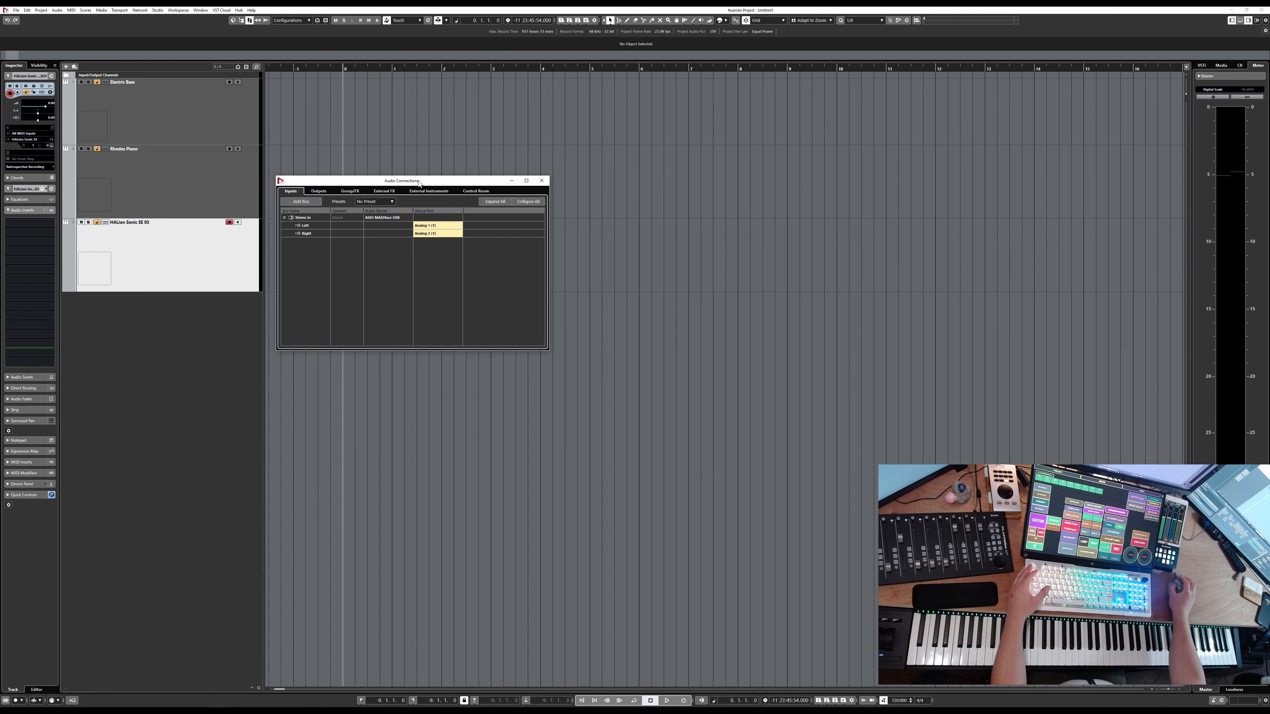
pyautogui.moveTo(419, 184); pyautogui.dragTo(579, 314)
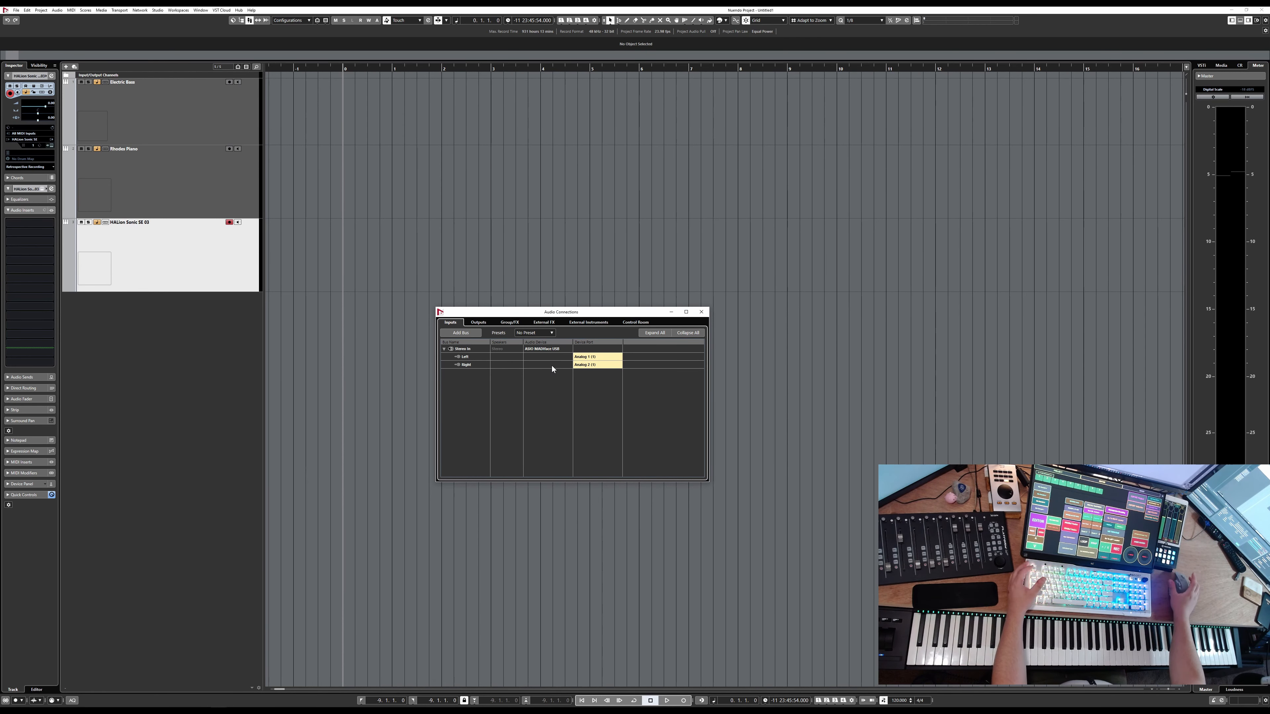
pyautogui.click(460, 332)
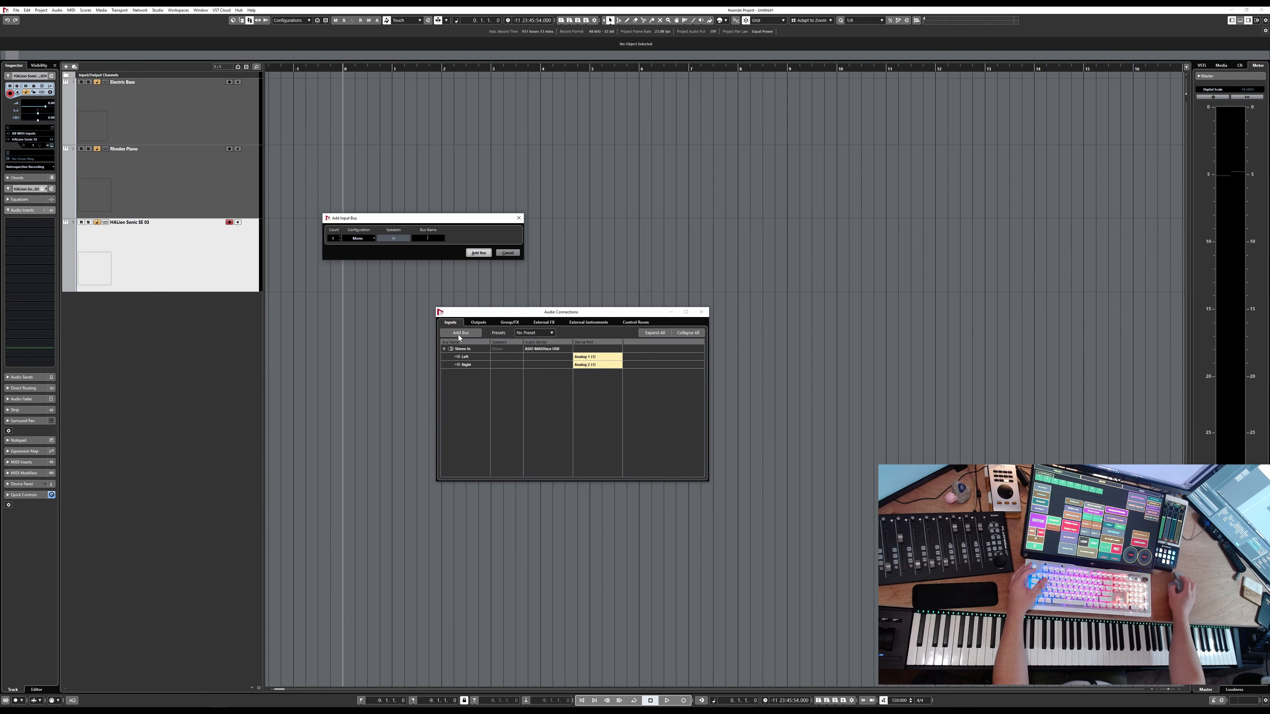
pyautogui.moveTo(441, 228); pyautogui.dragTo(591, 390)
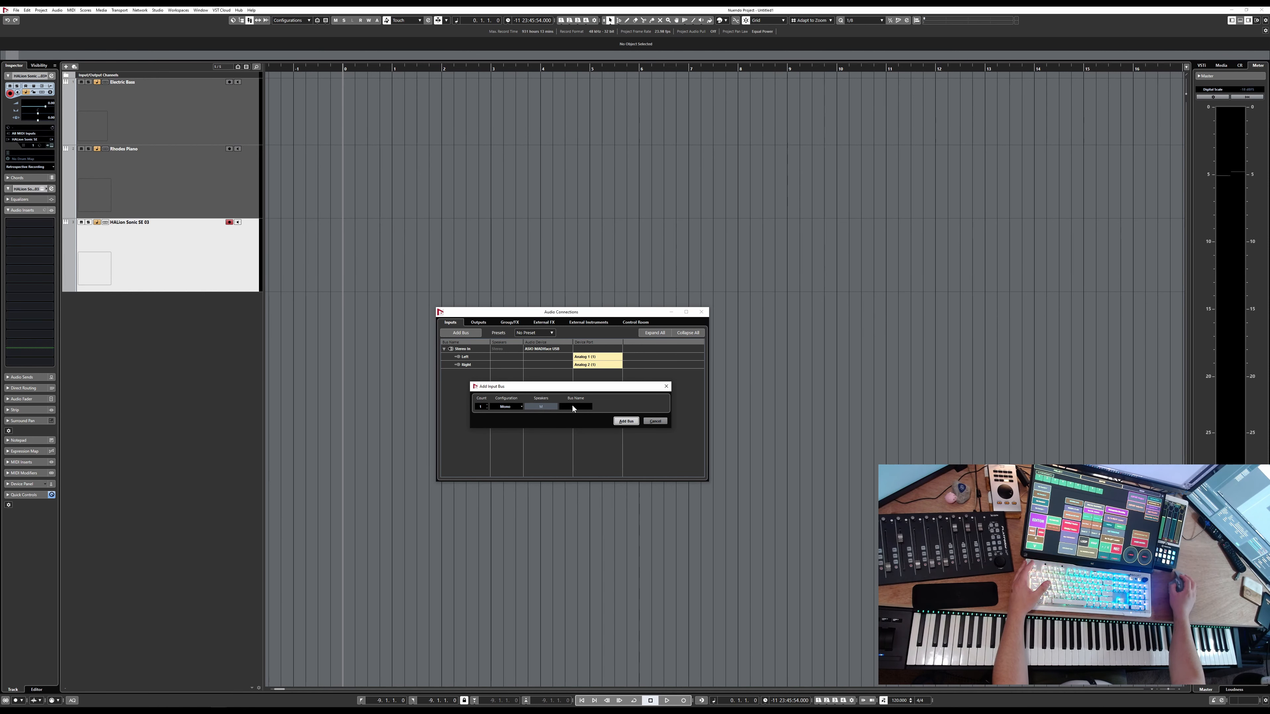
pyautogui.click(515, 408)
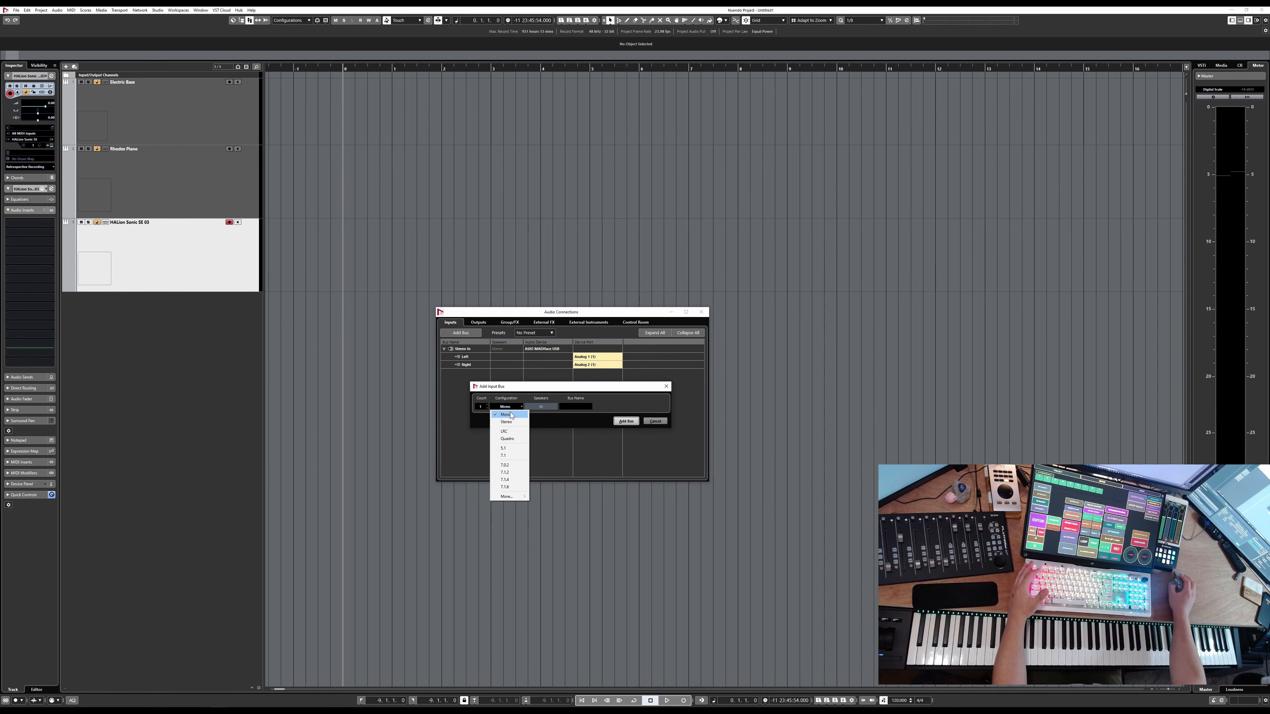
pyautogui.click(522, 414)
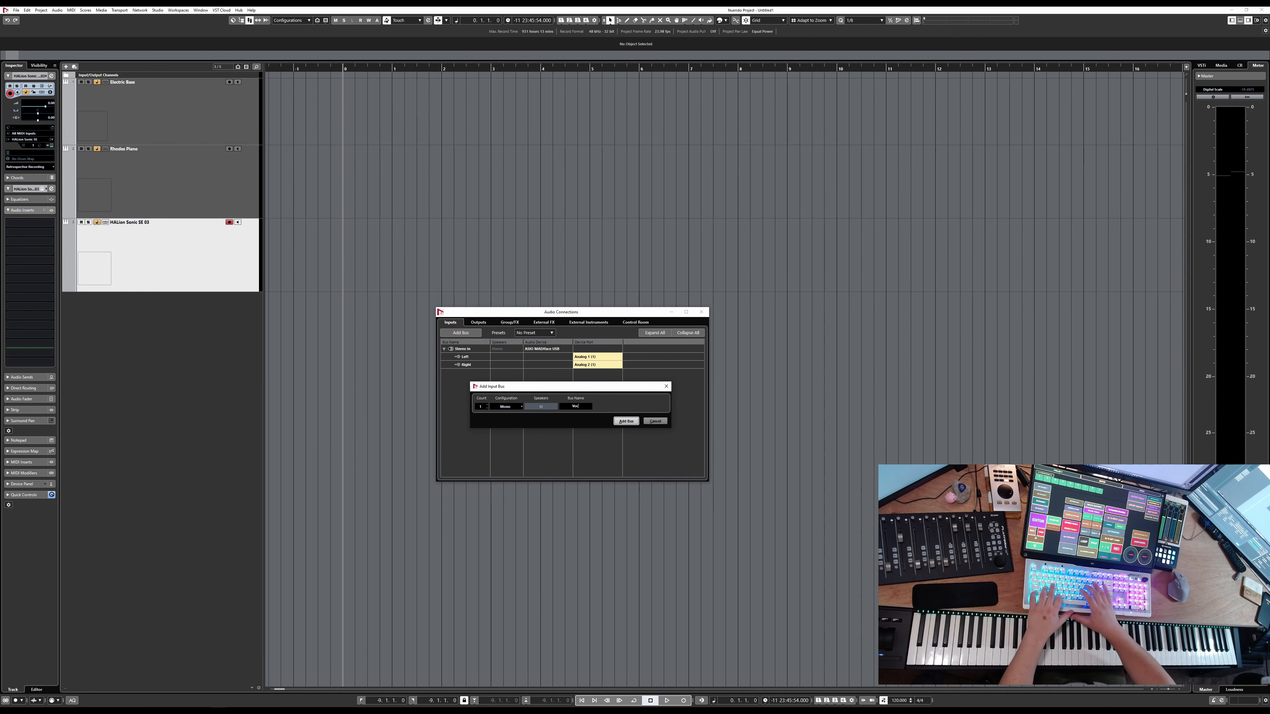
pyautogui.press('Return')
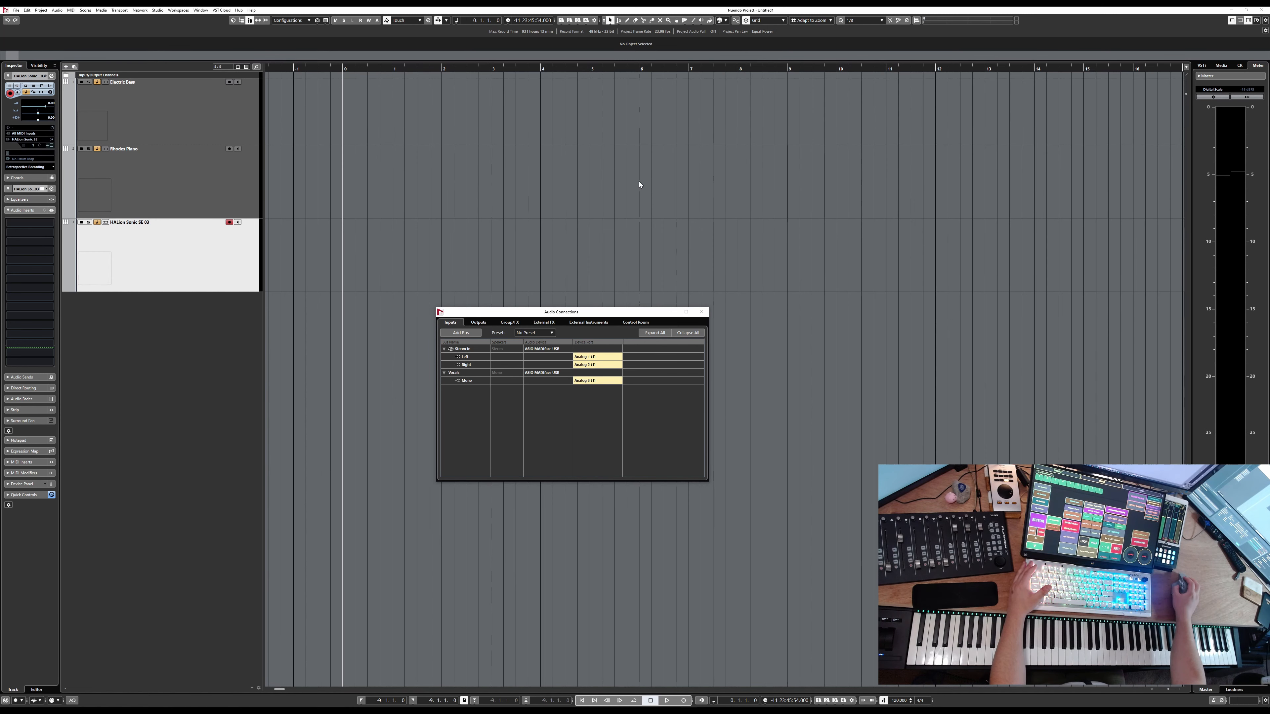
# Step: Assign the Vocals input bus to device port Analog 11 and close the audio connections
pyautogui.click(627, 315)
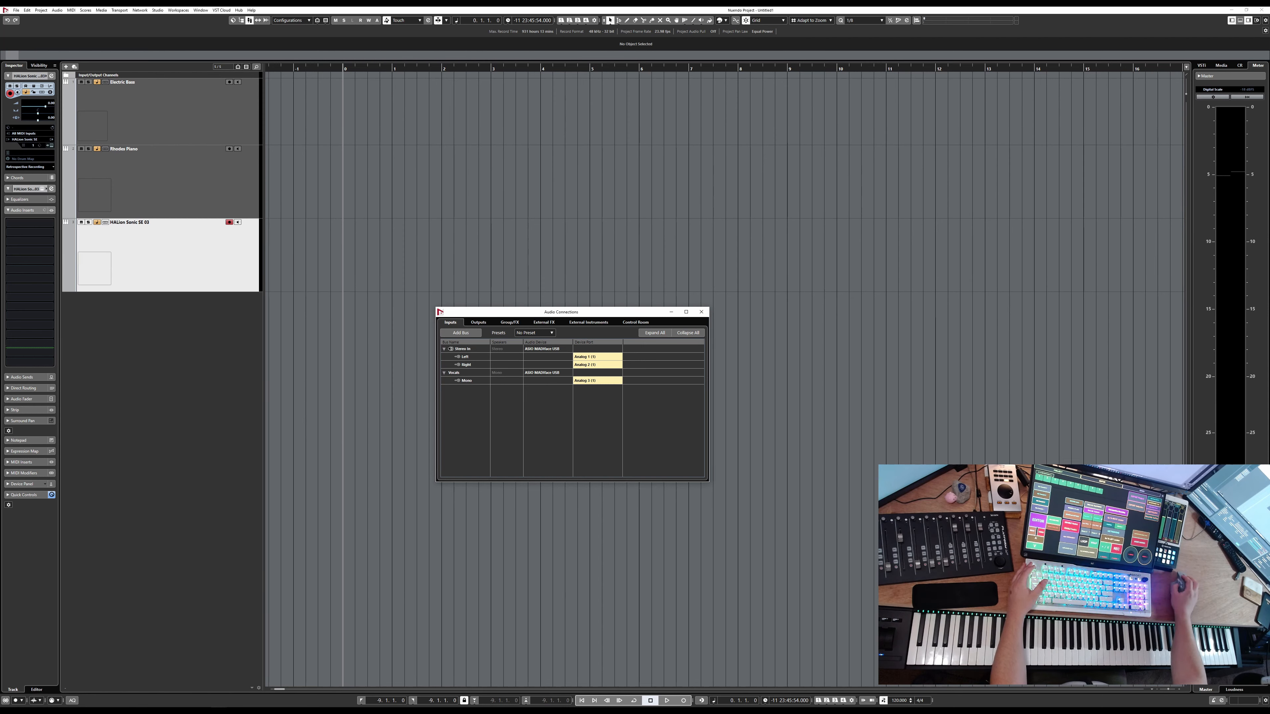
pyautogui.click(590, 382)
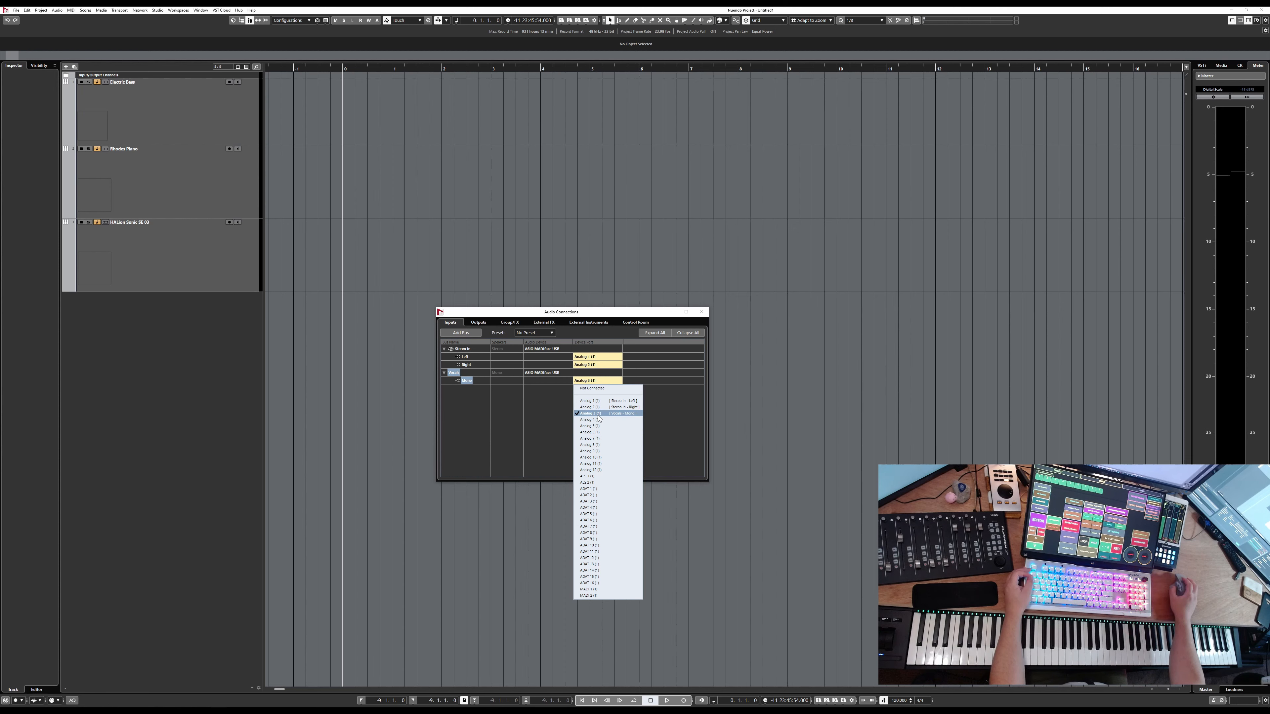
pyautogui.click(590, 463)
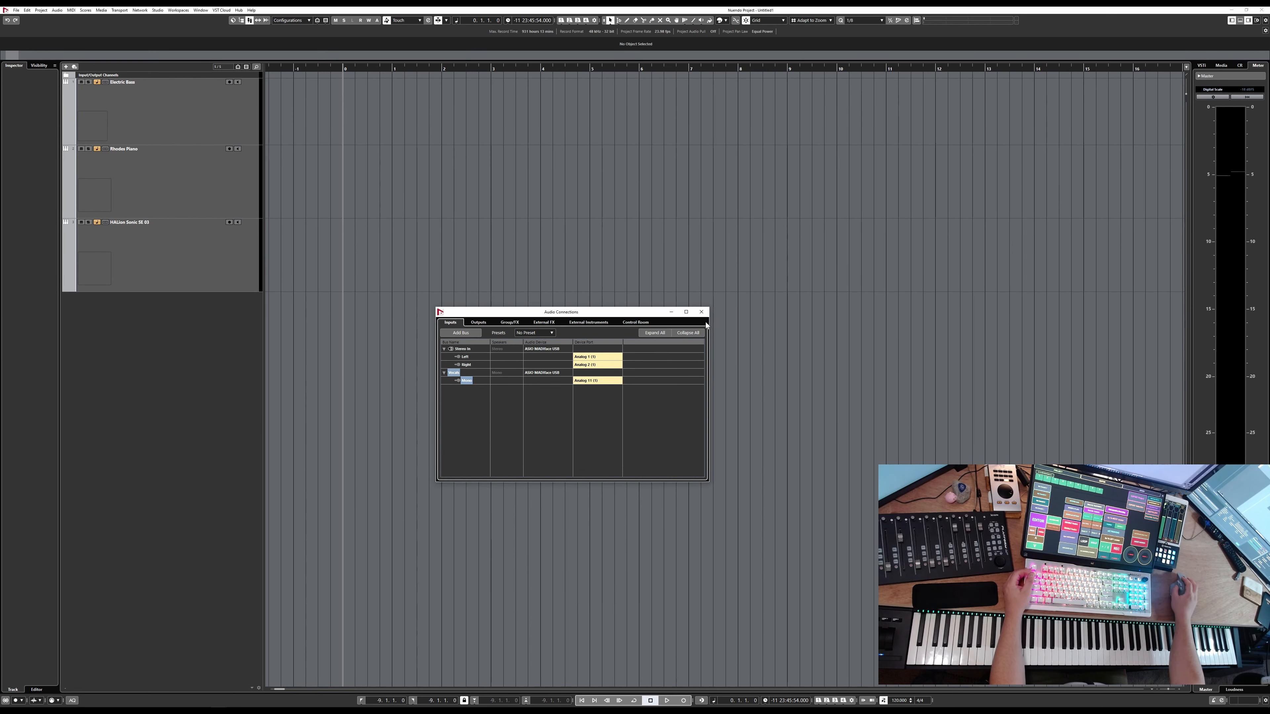
pyautogui.click(702, 312)
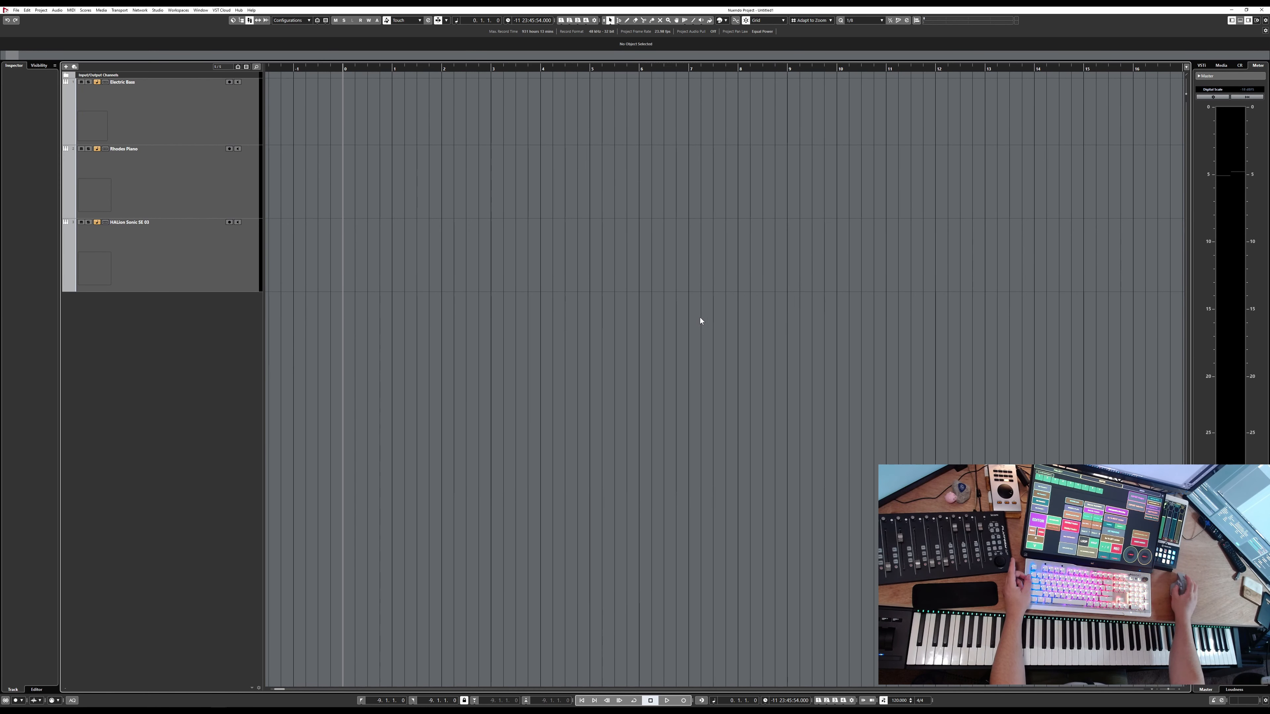
# Step: Set up a new audio track with its input connected to the Vocals bus
pyautogui.rightClick(189, 325)
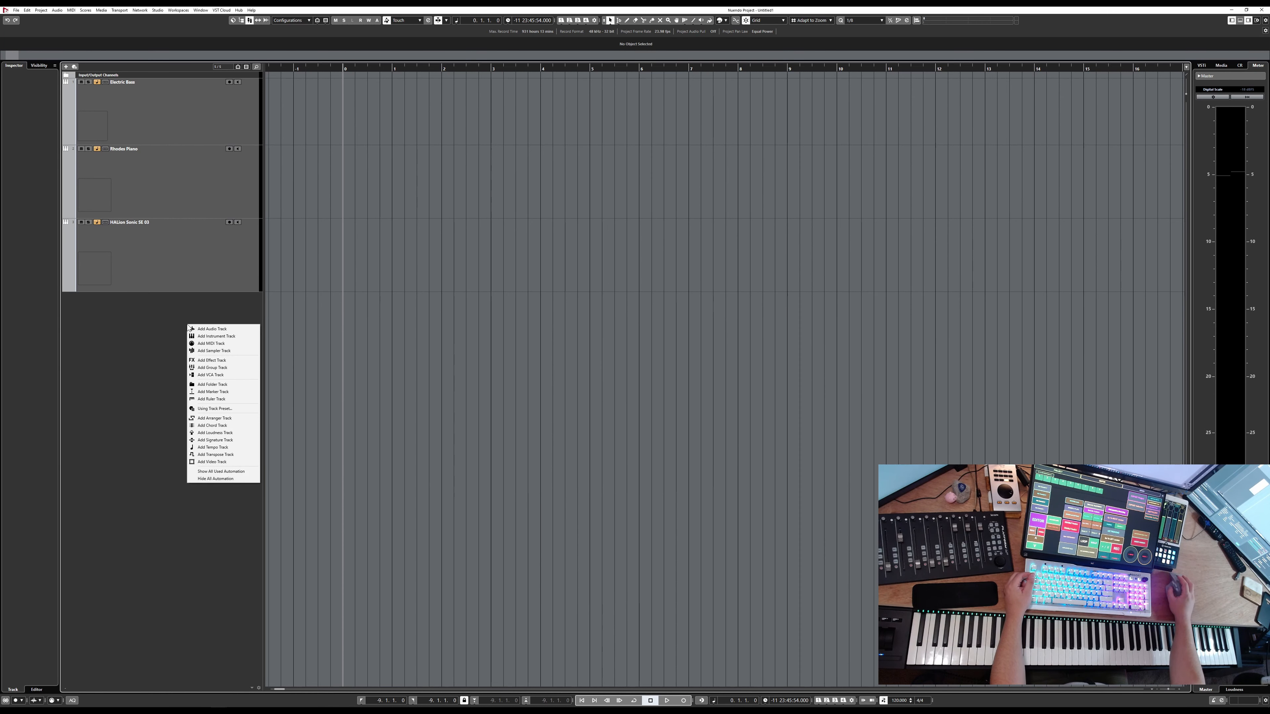
pyautogui.click(208, 329)
pyautogui.click(416, 319)
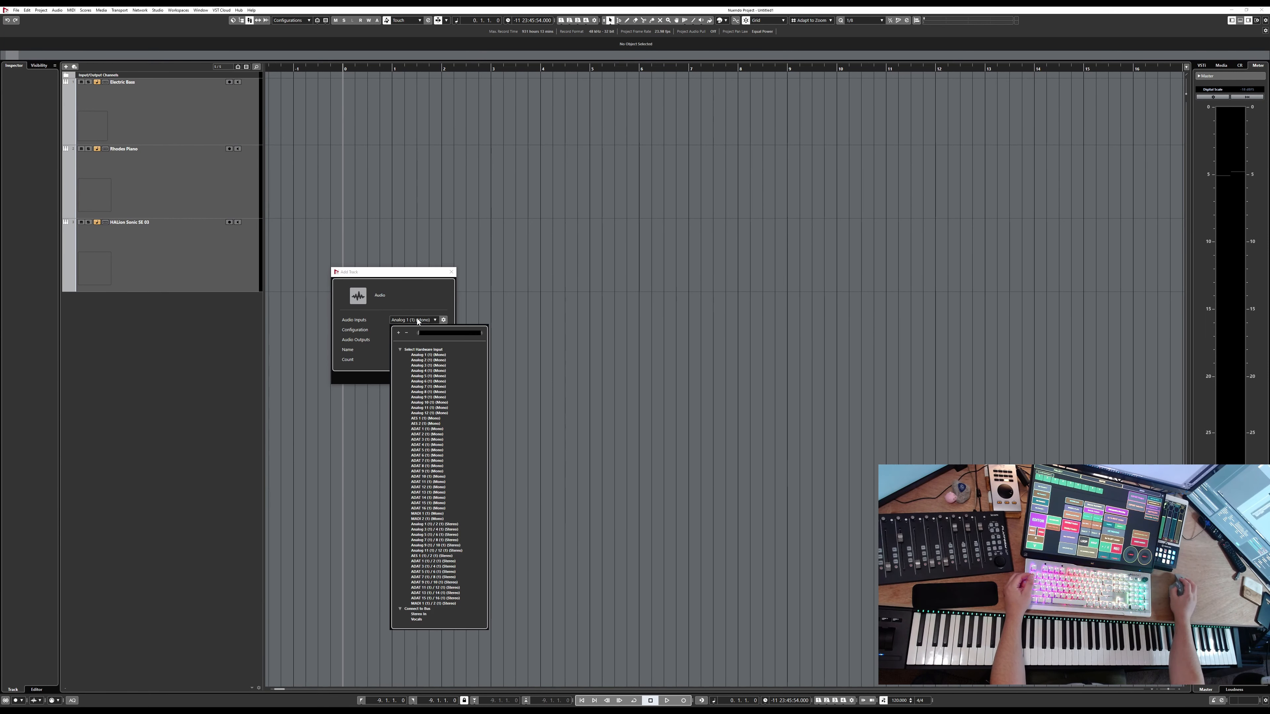
pyautogui.click(399, 350)
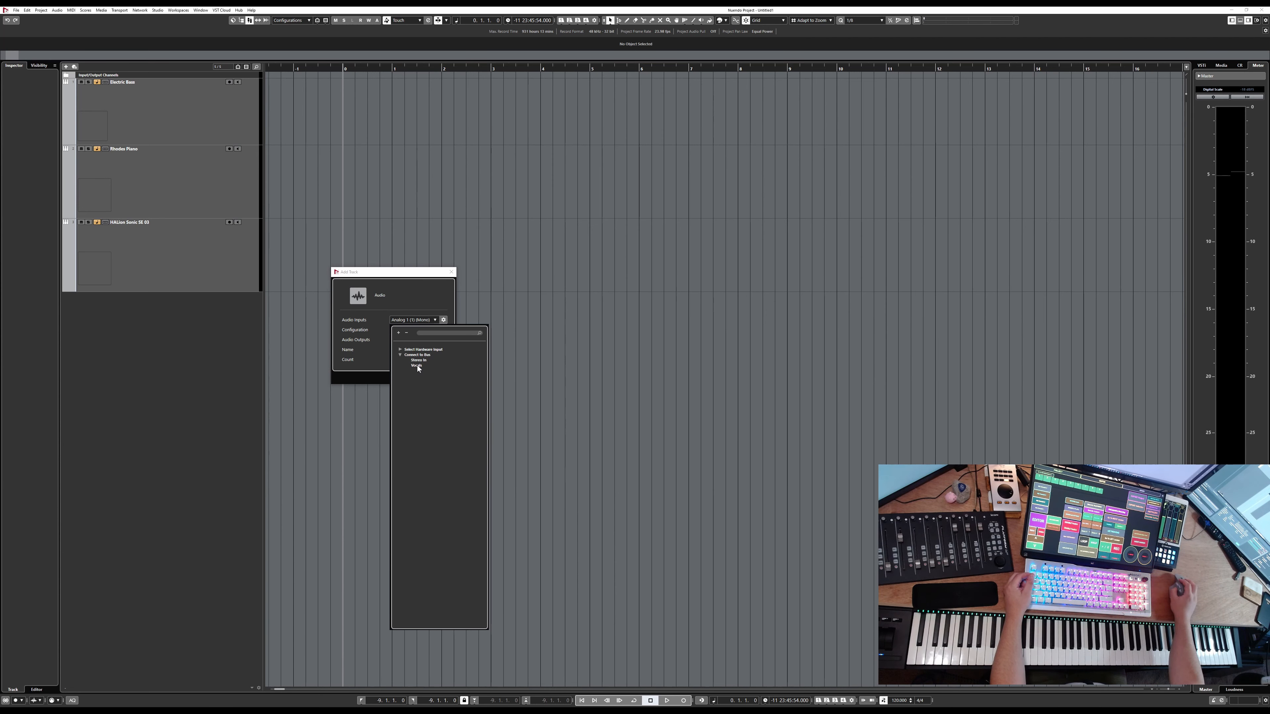
pyautogui.click(416, 366)
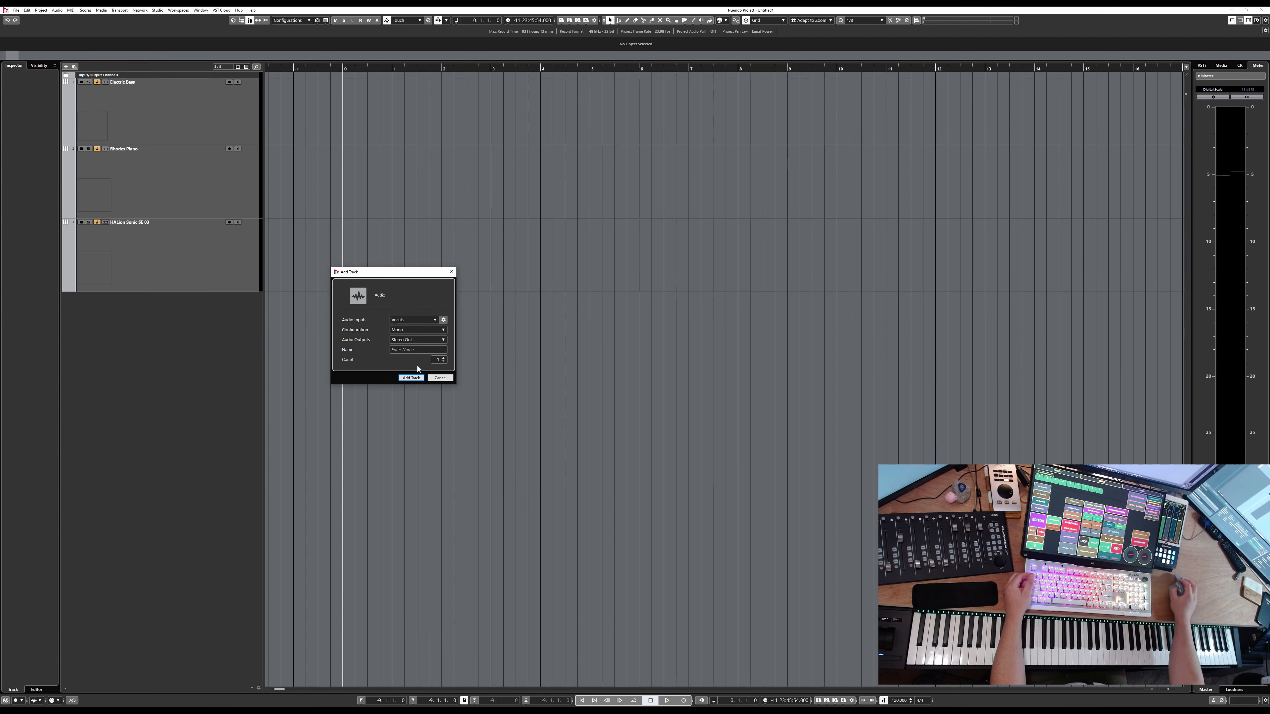
pyautogui.click(402, 318)
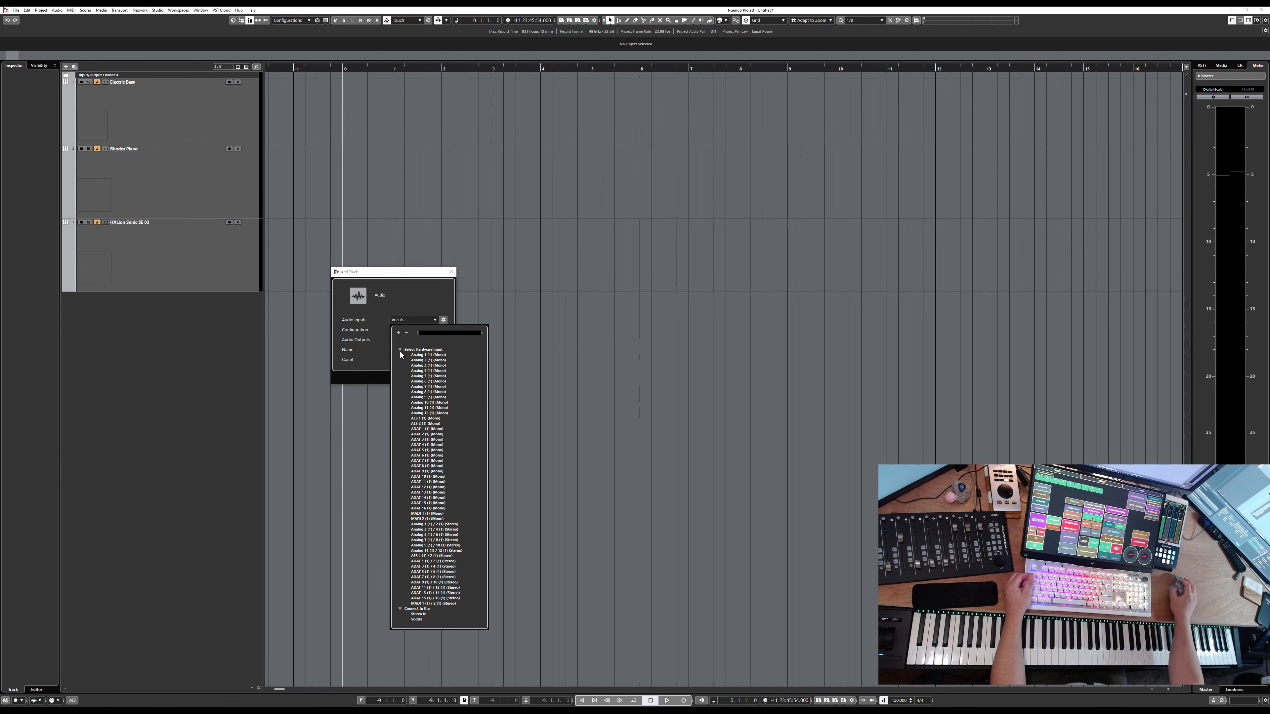
pyautogui.click(400, 350)
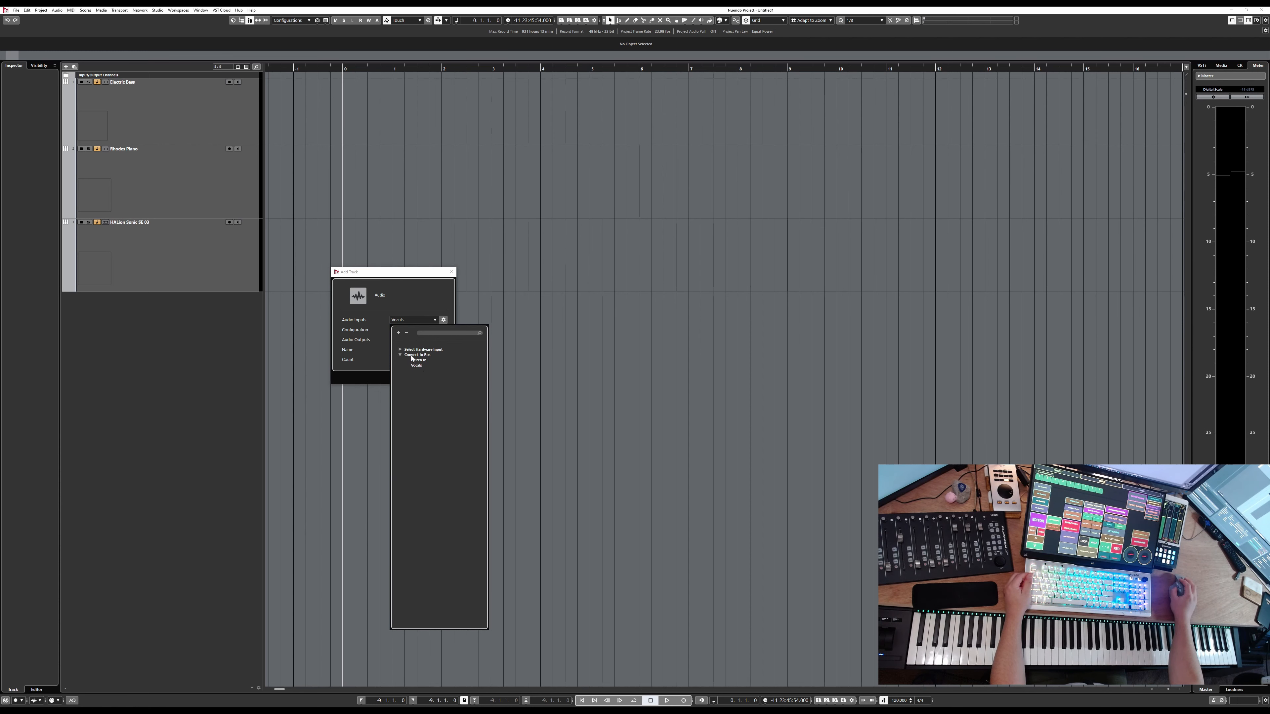
pyautogui.click(419, 366)
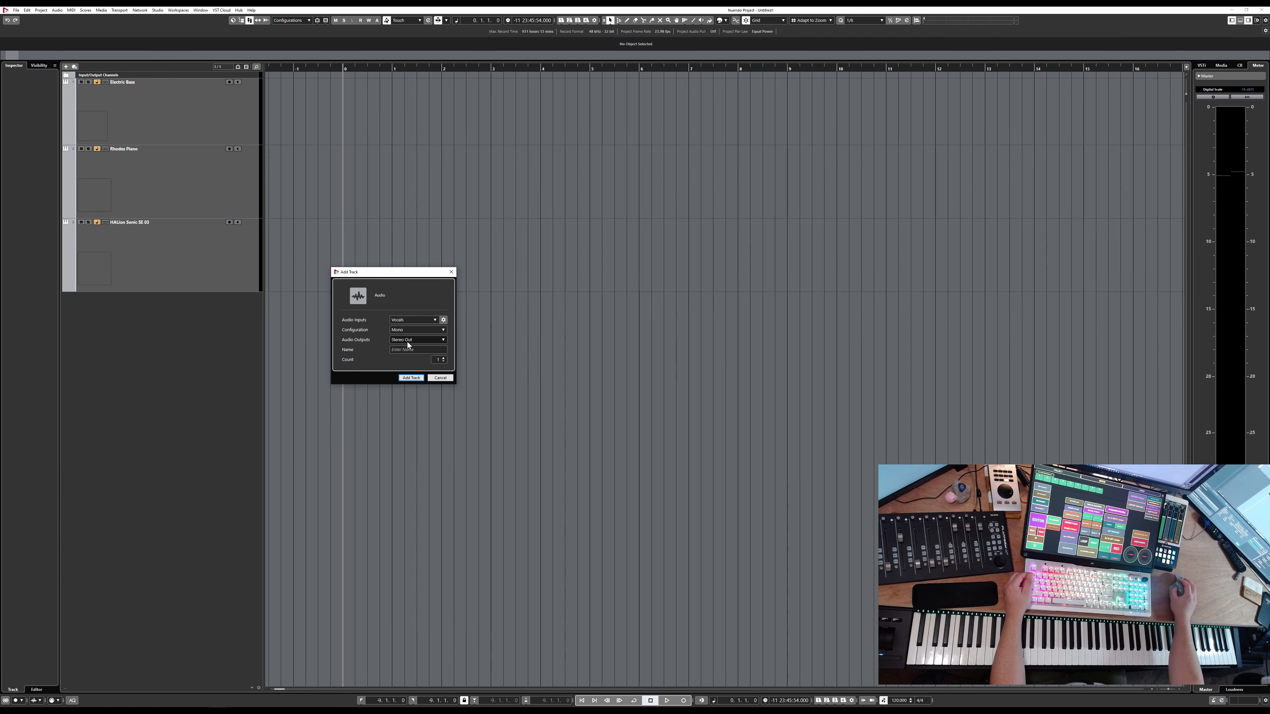
# Step: Name the new track My Vocals, add it to the project, and make its row slightly taller
pyautogui.click(410, 351)
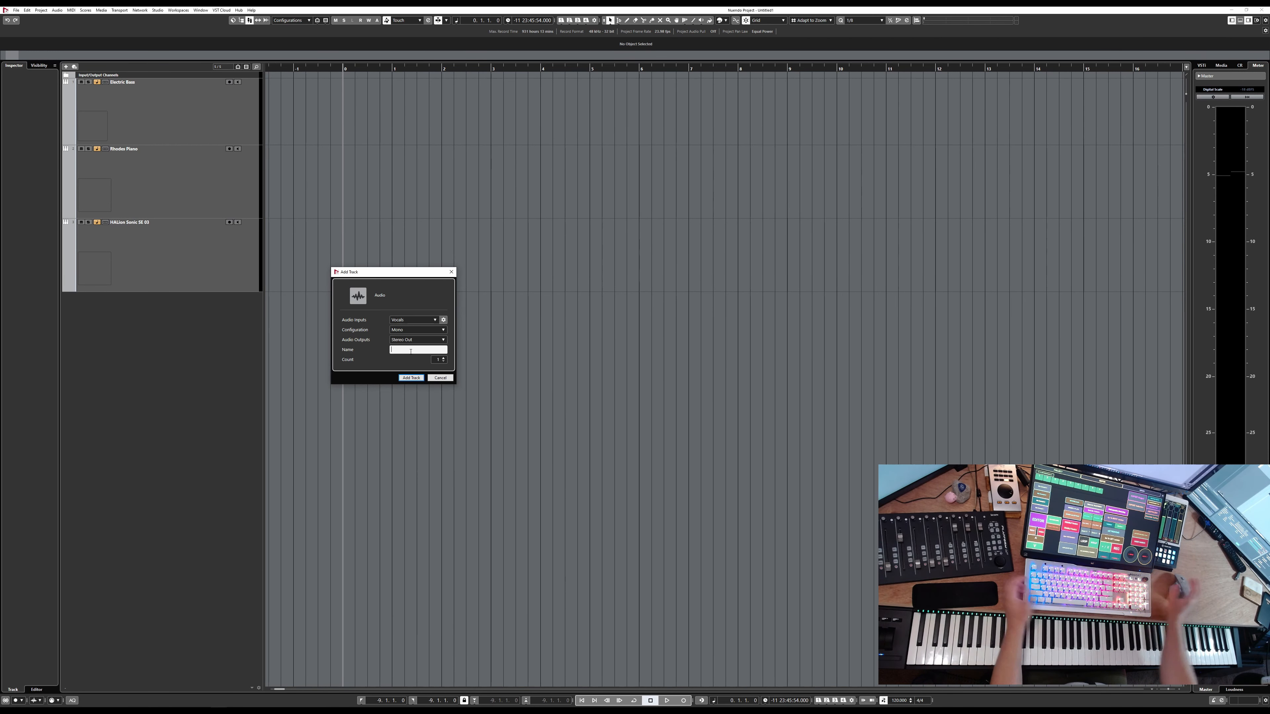
pyautogui.write('My ')
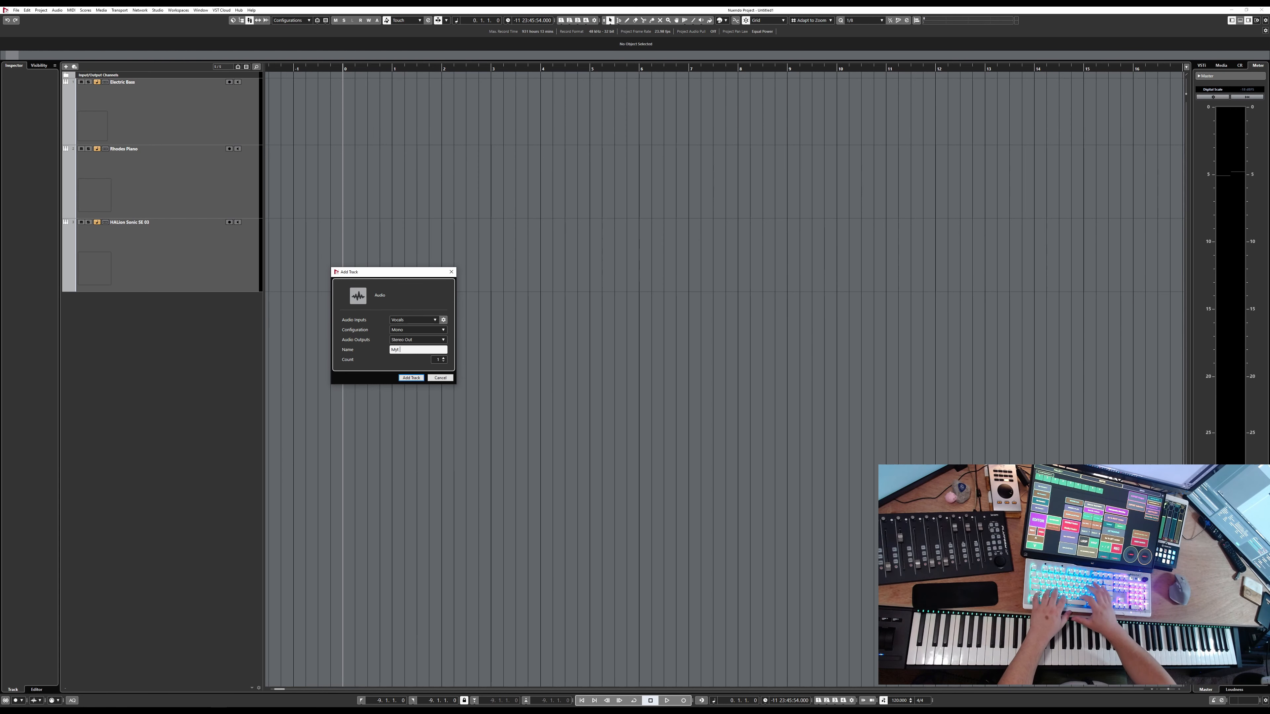
pyautogui.write('Vocals')
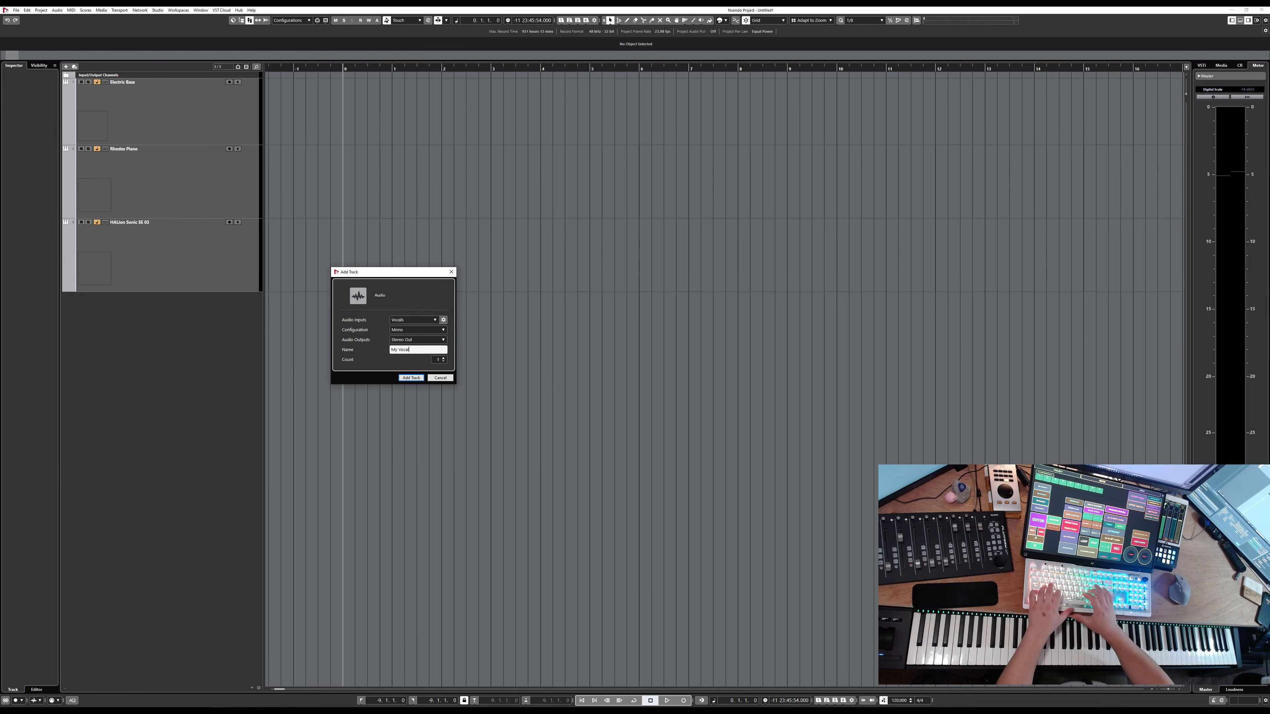
pyautogui.click(417, 378)
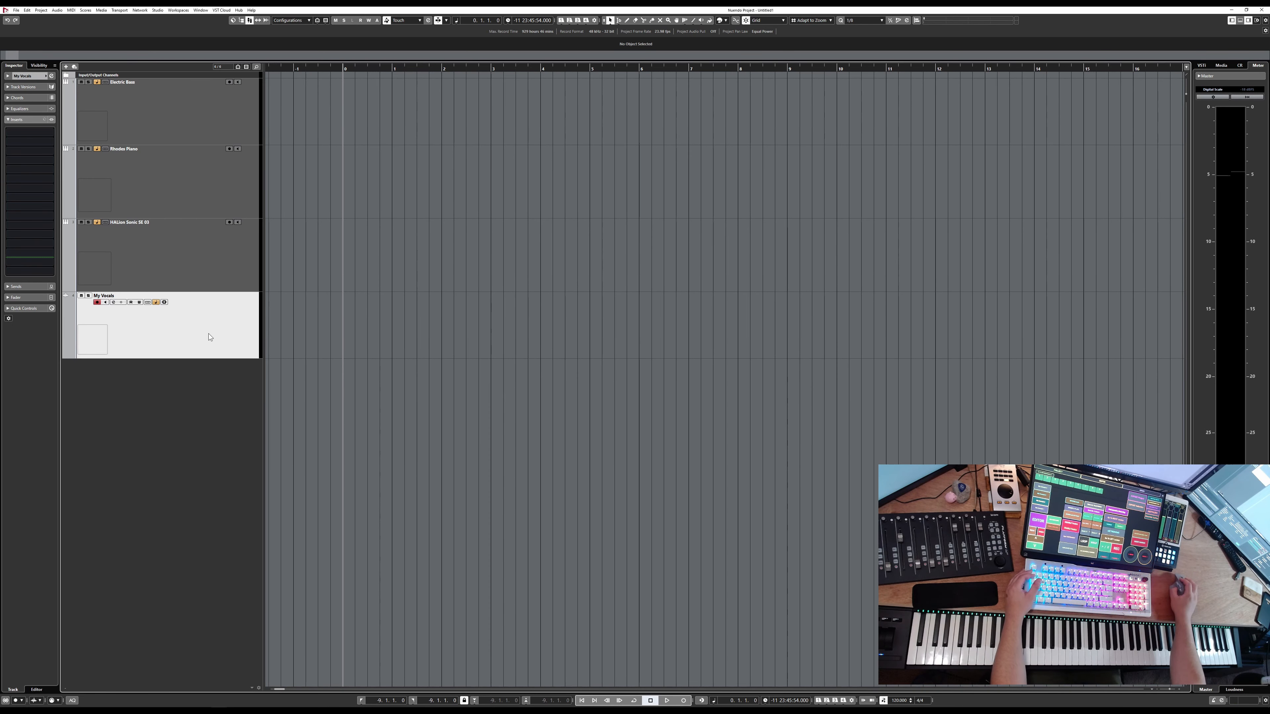
pyautogui.moveTo(195, 358); pyautogui.dragTo(195, 365)
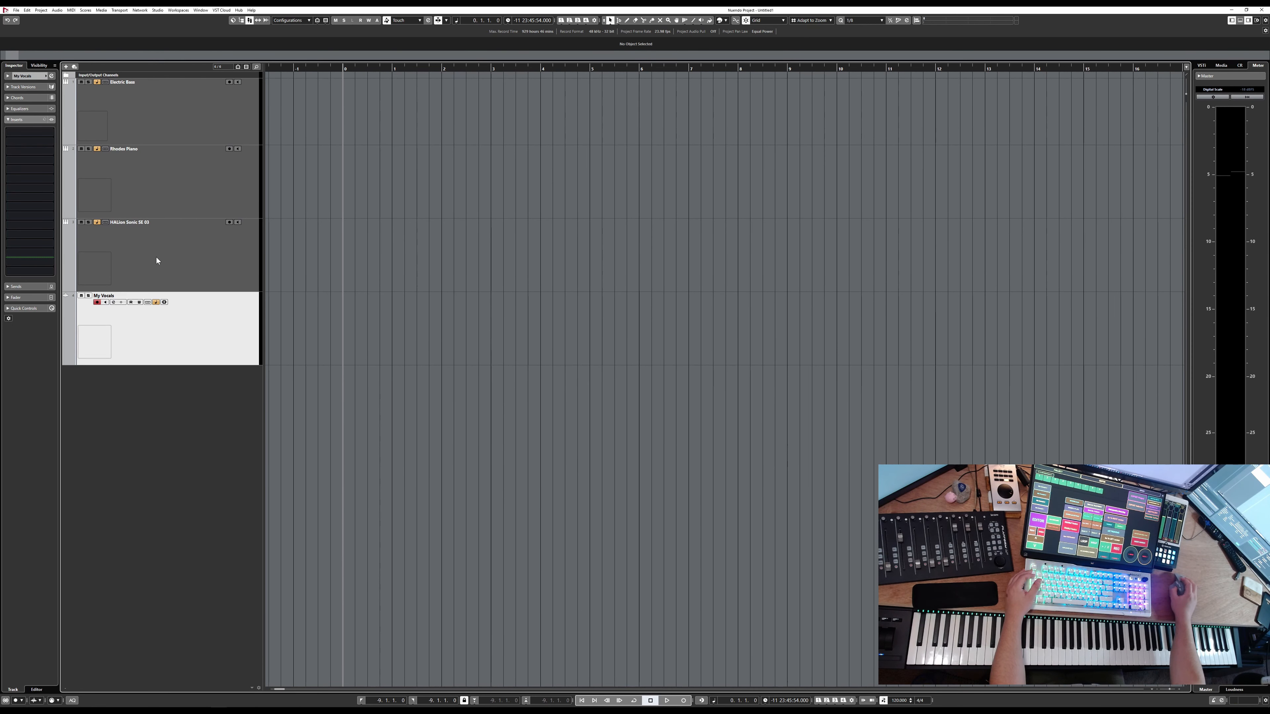
# Step: Test the microphone with input monitoring on the My Vocals track, and turn its monitoring and record enable off
pyautogui.click(107, 303)
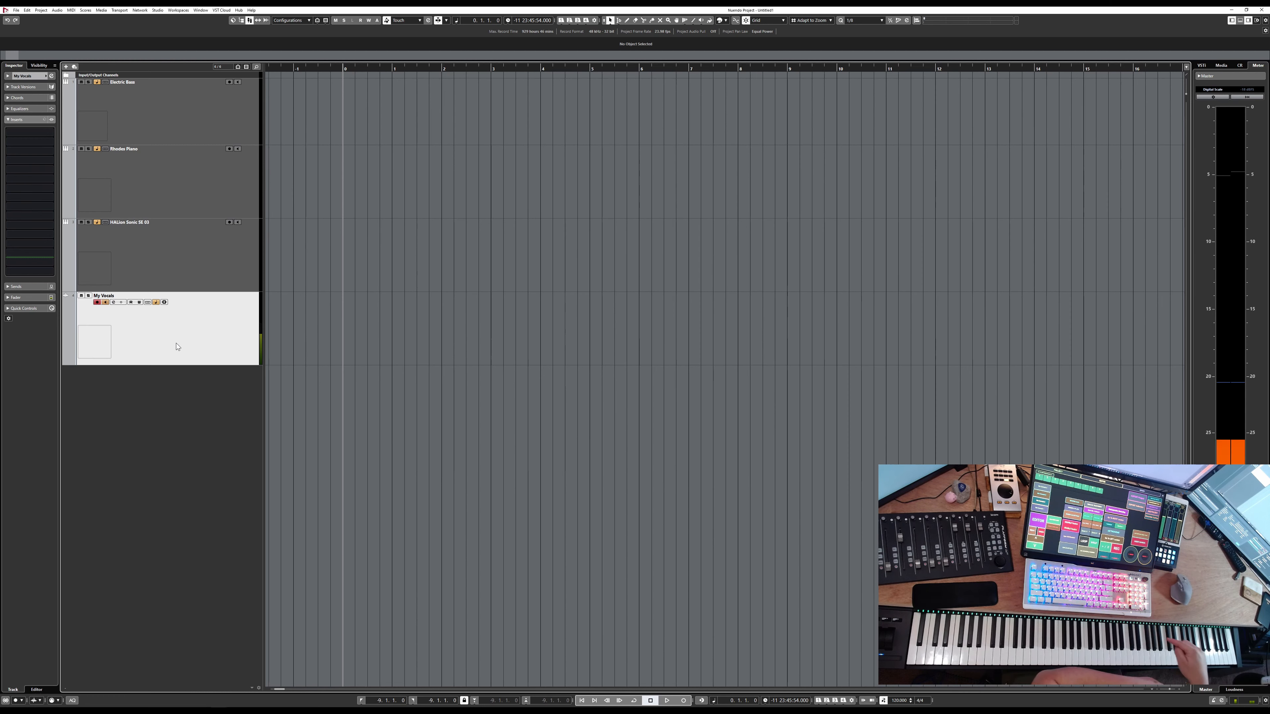
pyautogui.click(97, 302)
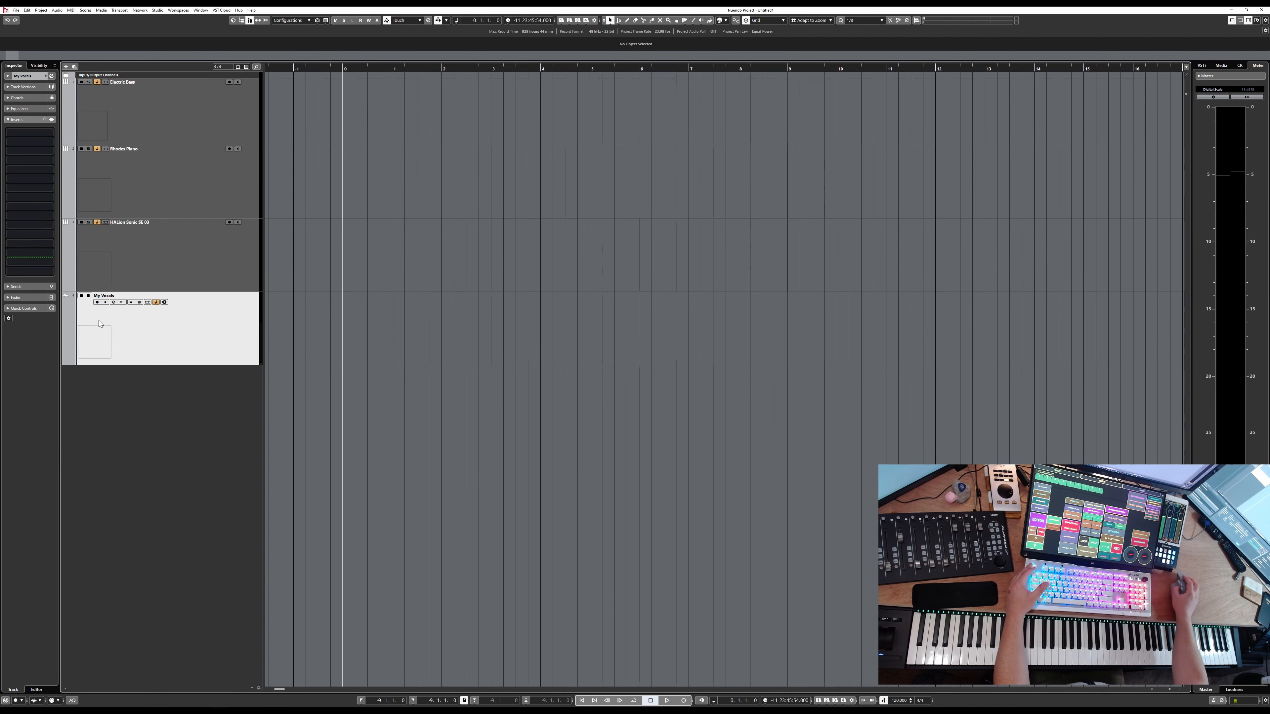
# Step: Select each track in turn from Electric Bass down to My Vocals to check its automatic record enabling
pyautogui.click(171, 98)
pyautogui.click(186, 165)
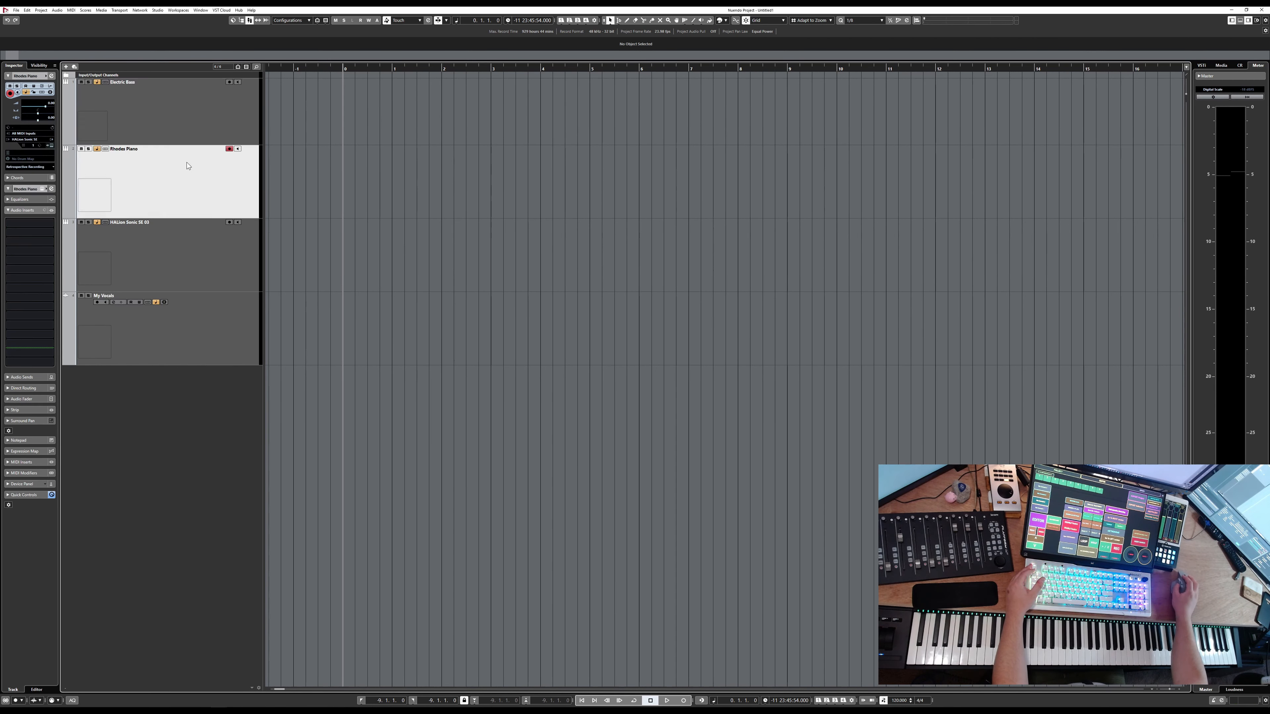
pyautogui.click(192, 250)
pyautogui.click(200, 329)
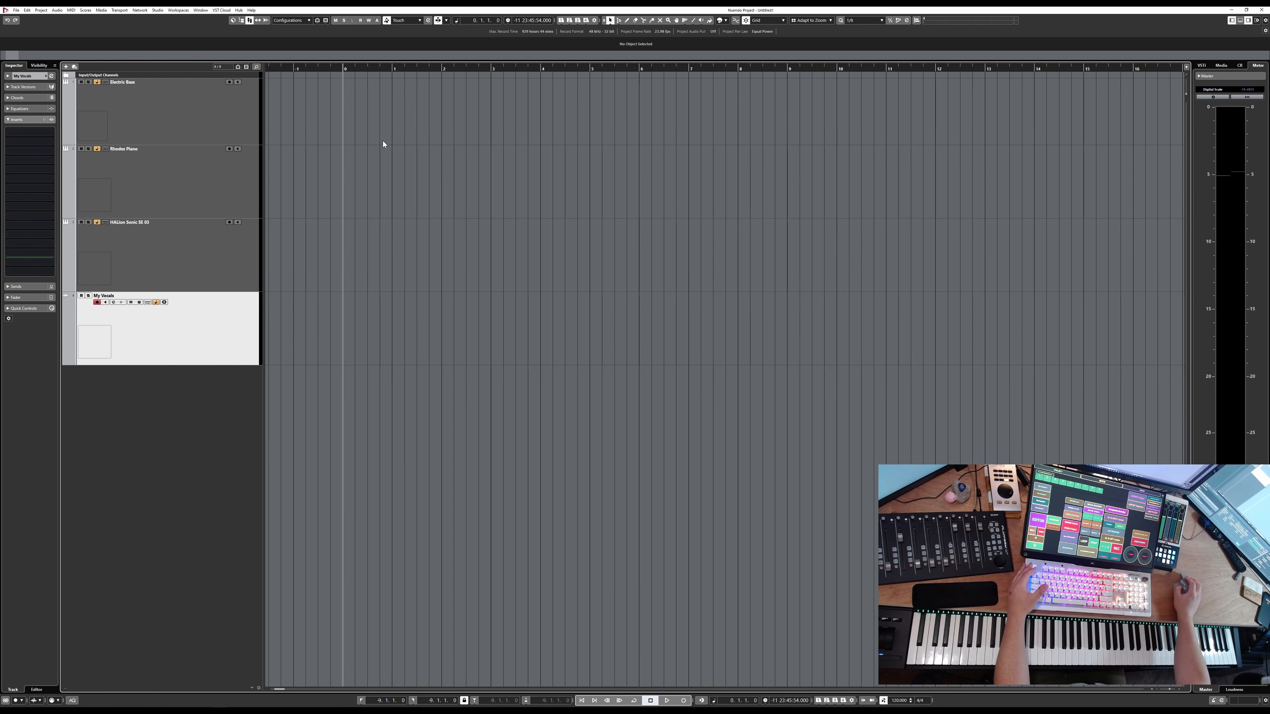
# Step: Start and stop a brief test recording on the Rhodes Piano track and switch on the metronome
pyautogui.click(210, 179)
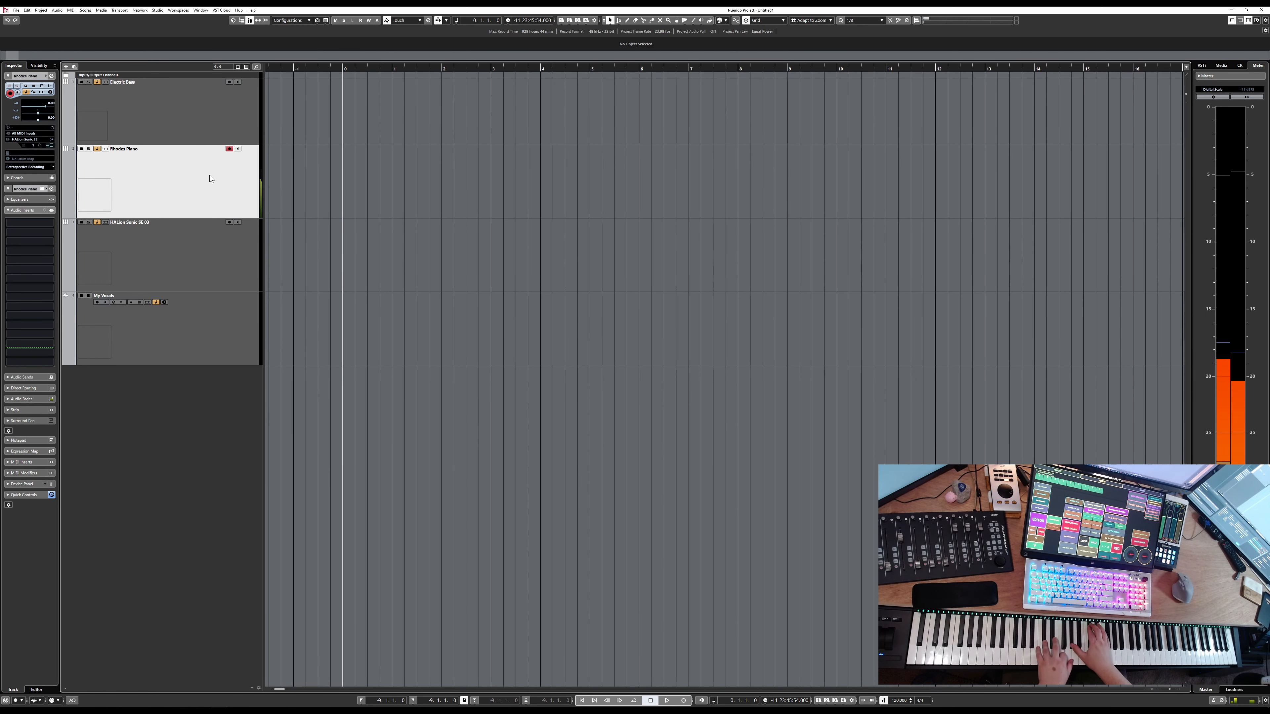
pyautogui.press('KP_Multiply')
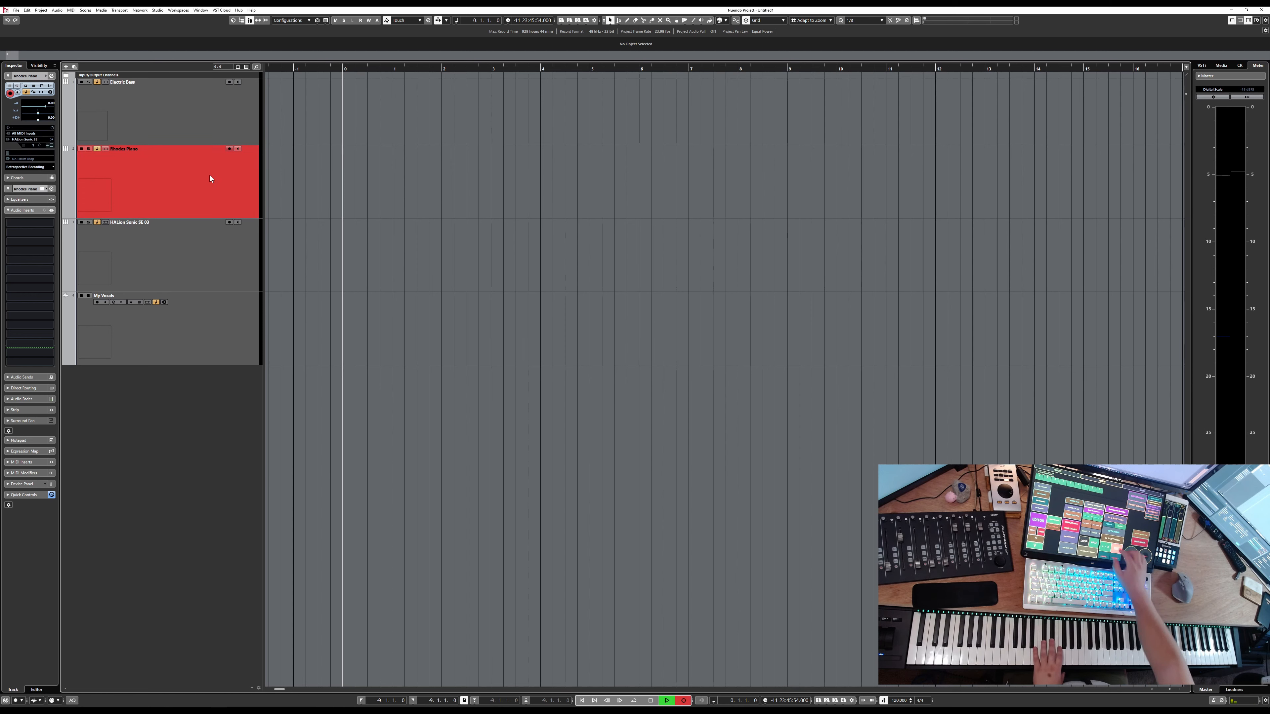
pyautogui.press('space')
pyautogui.press('c')
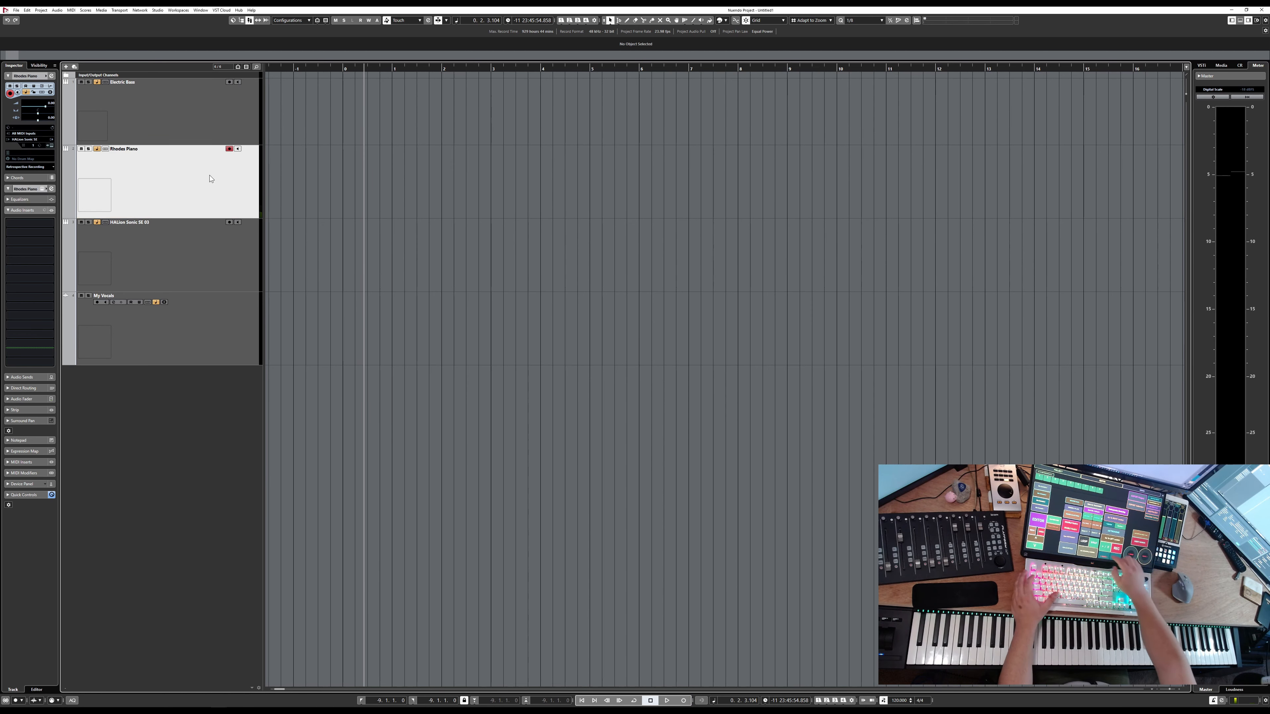
# Step: Stop playback, move the locators to bar 0, and place the project cursor at bar 1
pyautogui.press('KP_Decimal')
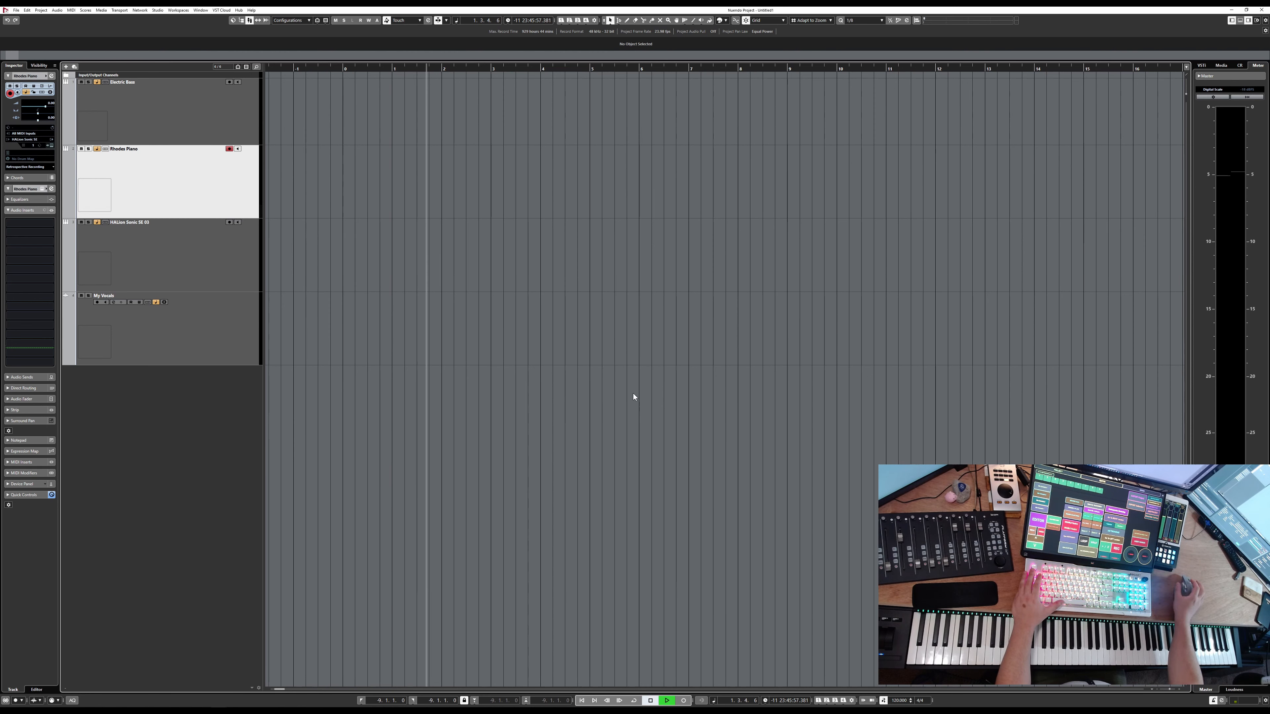
pyautogui.press('KP_1')
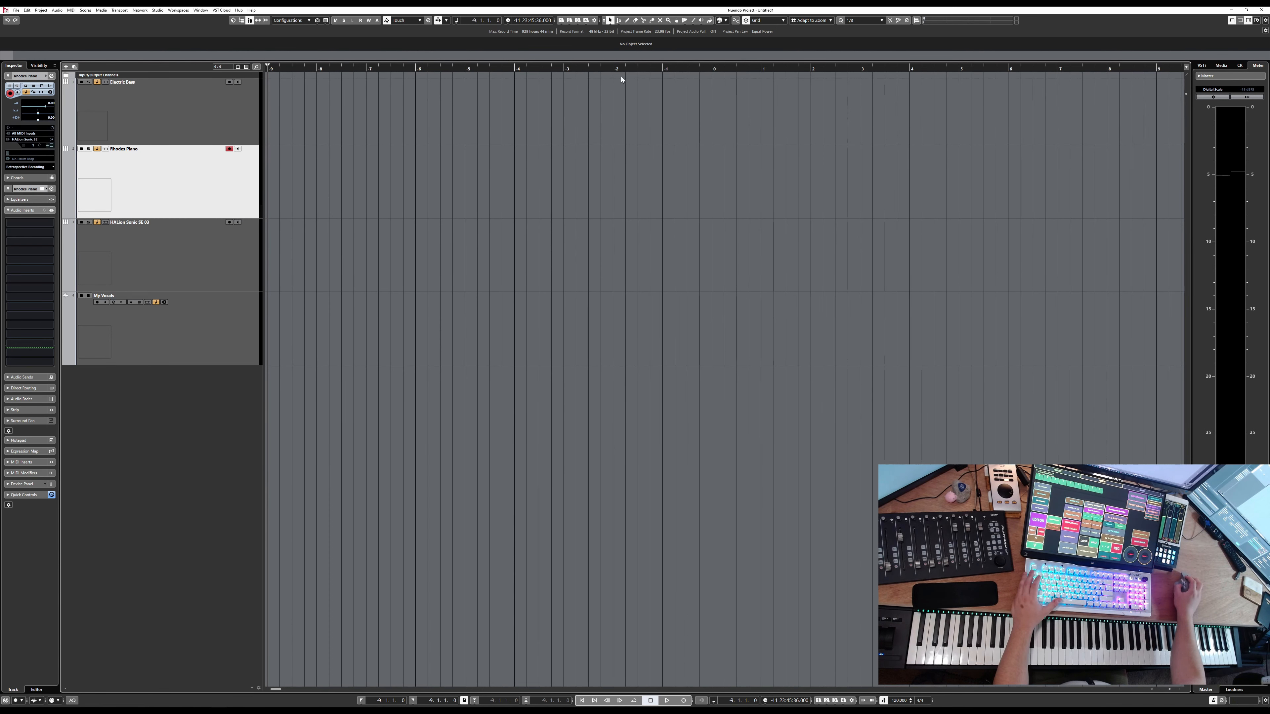
pyautogui.click(714, 68)
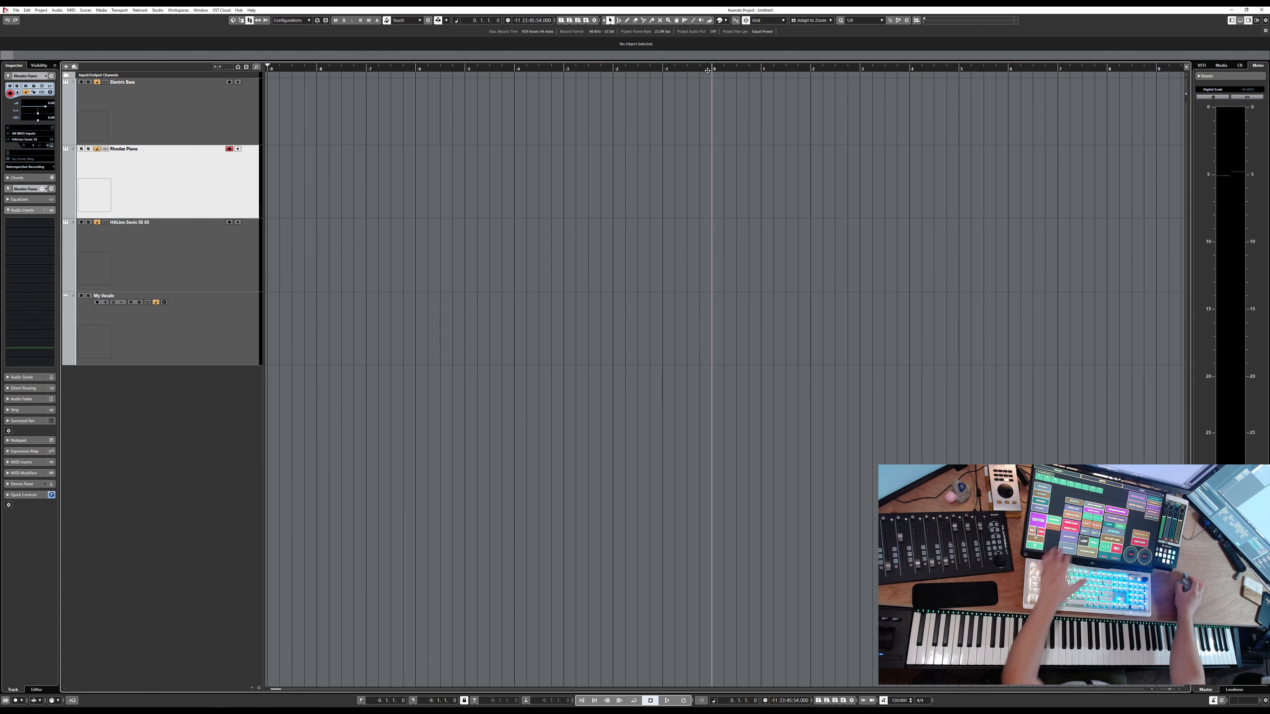
pyautogui.hscroll(8, 696, 190)
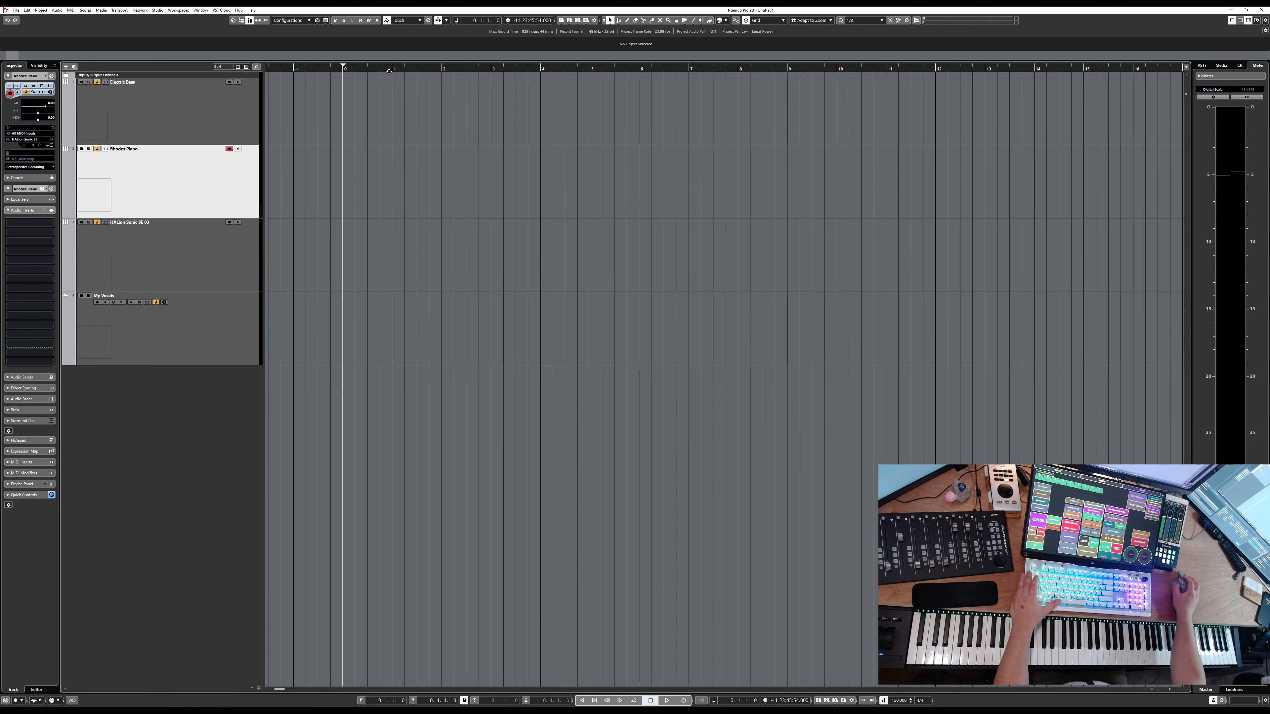
pyautogui.moveTo(389, 71); pyautogui.dragTo(433, 106)
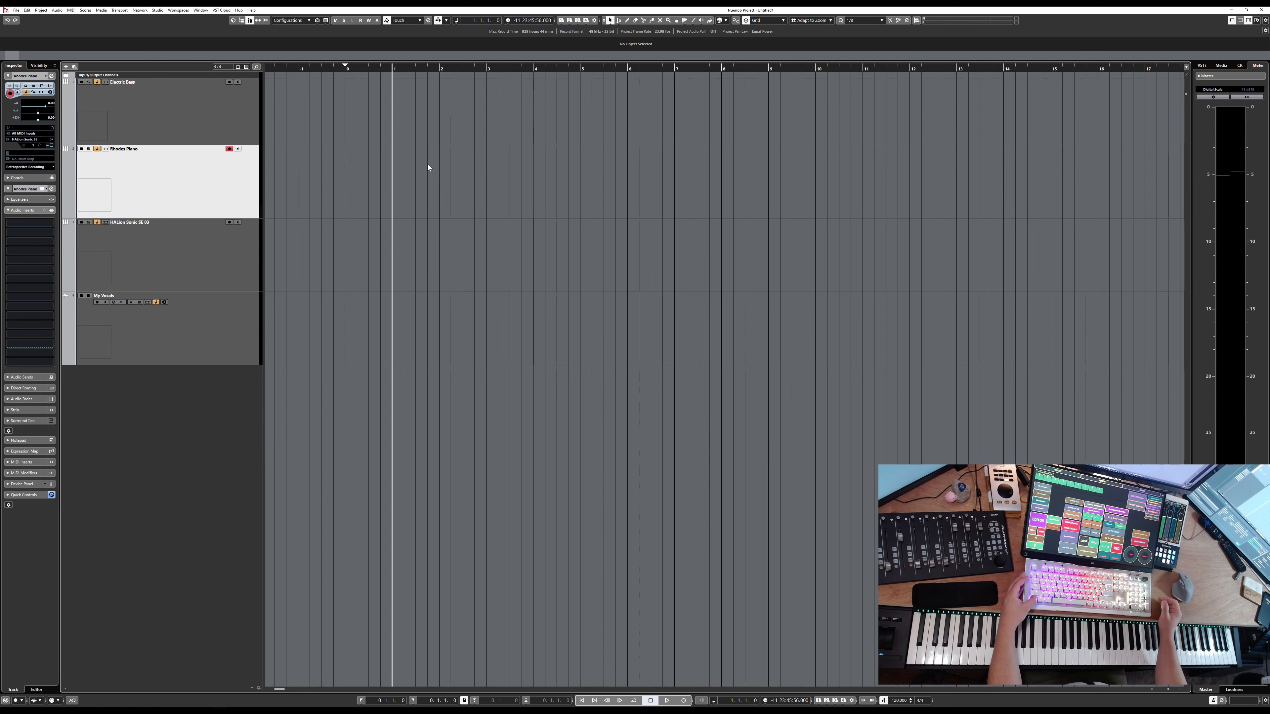
# Step: Reposition the locators and project cursor to bar 0 and record a MIDI part of about nine bars on the Rhodes Piano track
pyautogui.press('ctrl+KP_2')
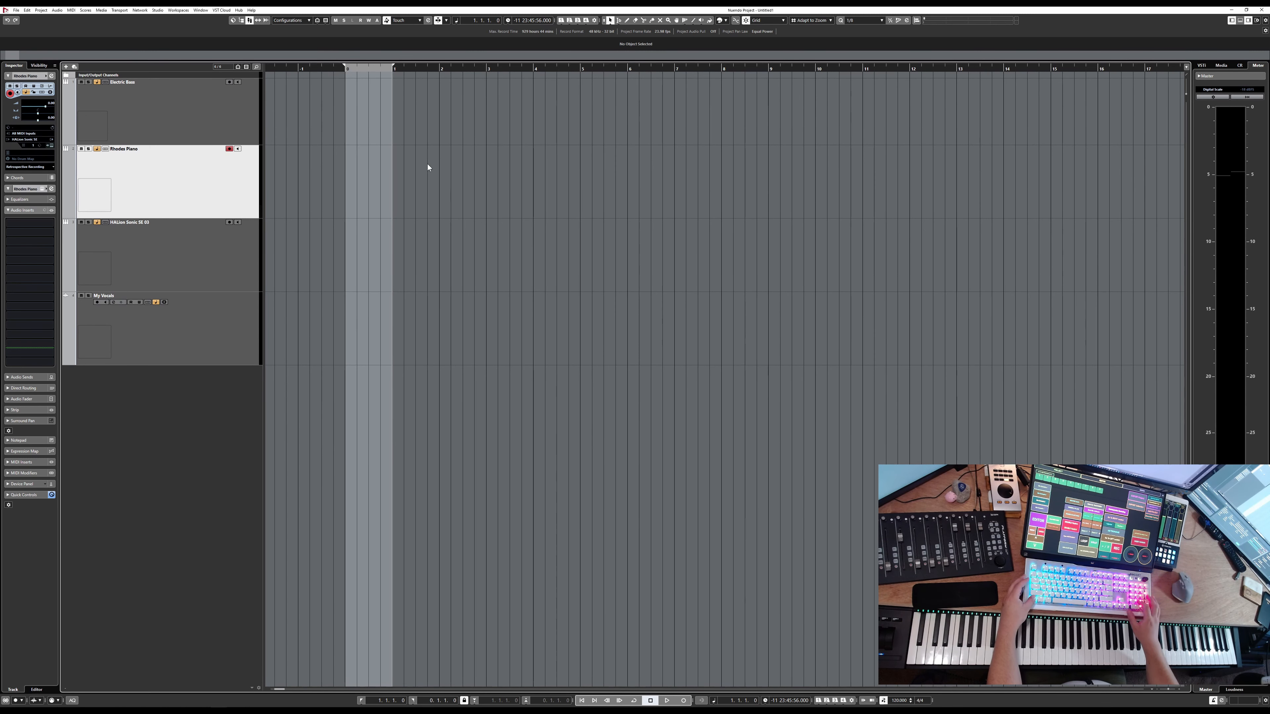
pyautogui.press('ctrl+KP_1')
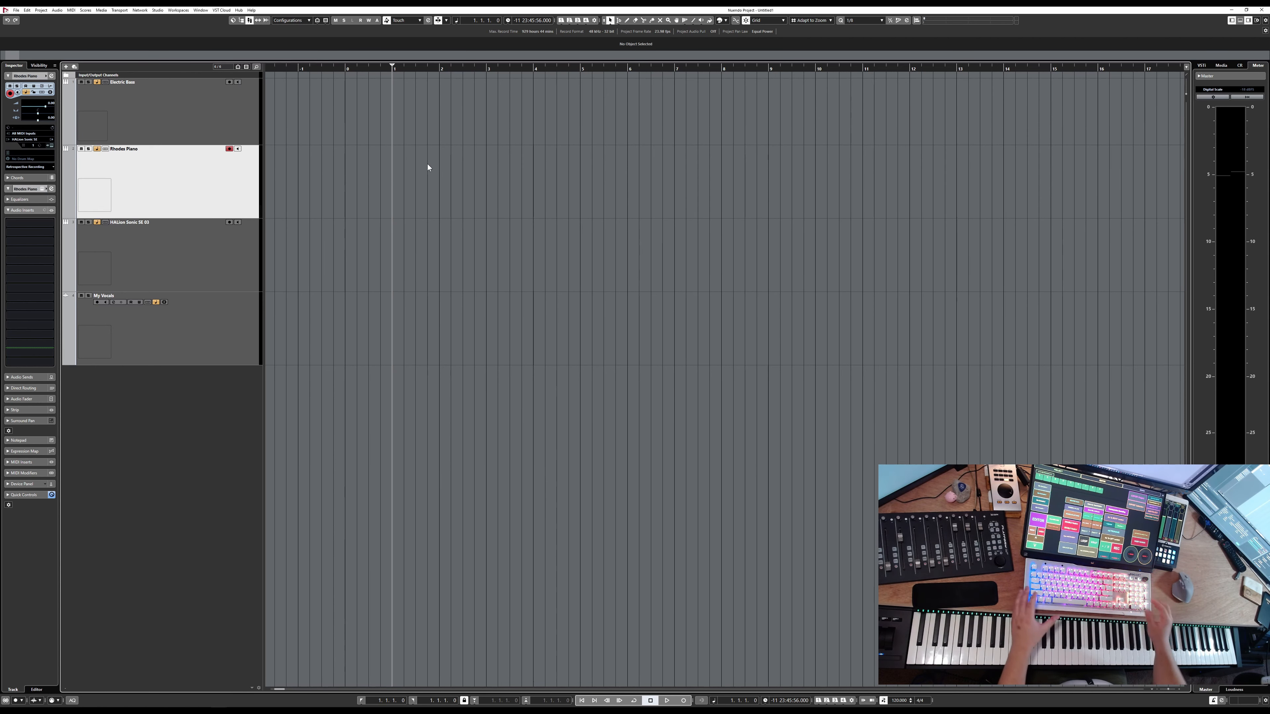
pyautogui.press('KP_Subtract')
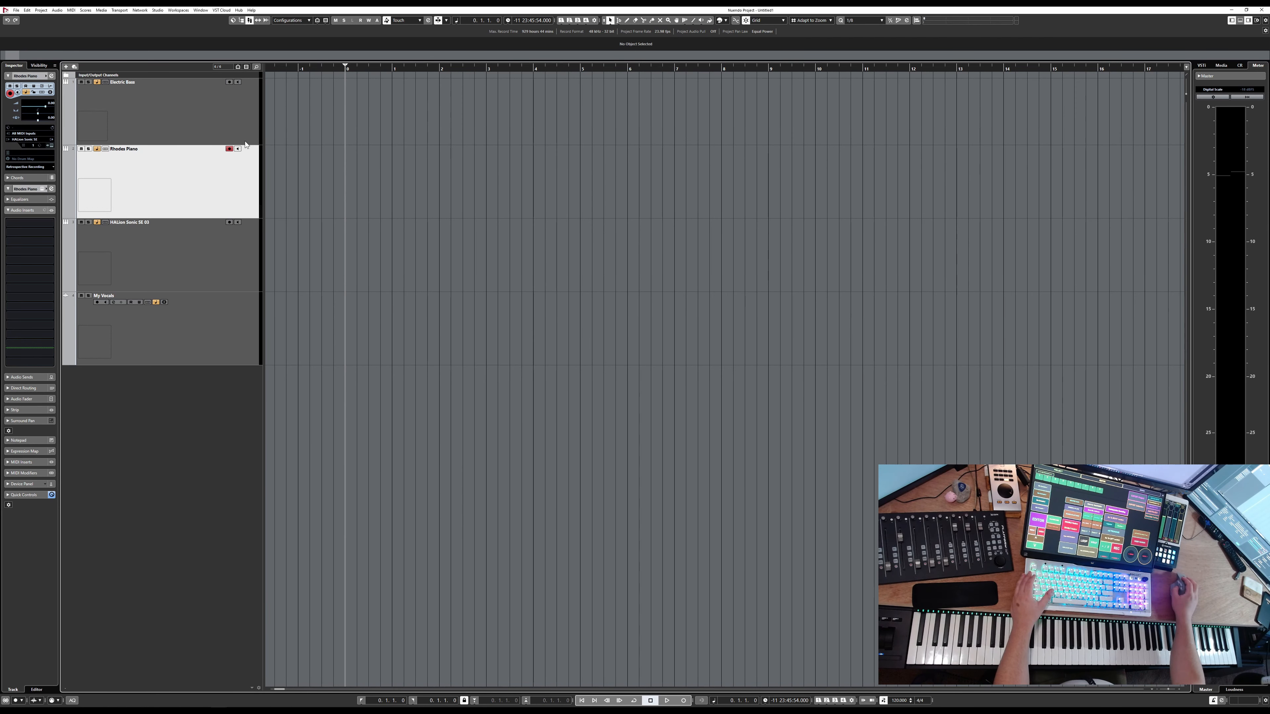
pyautogui.press('KP_Multiply')
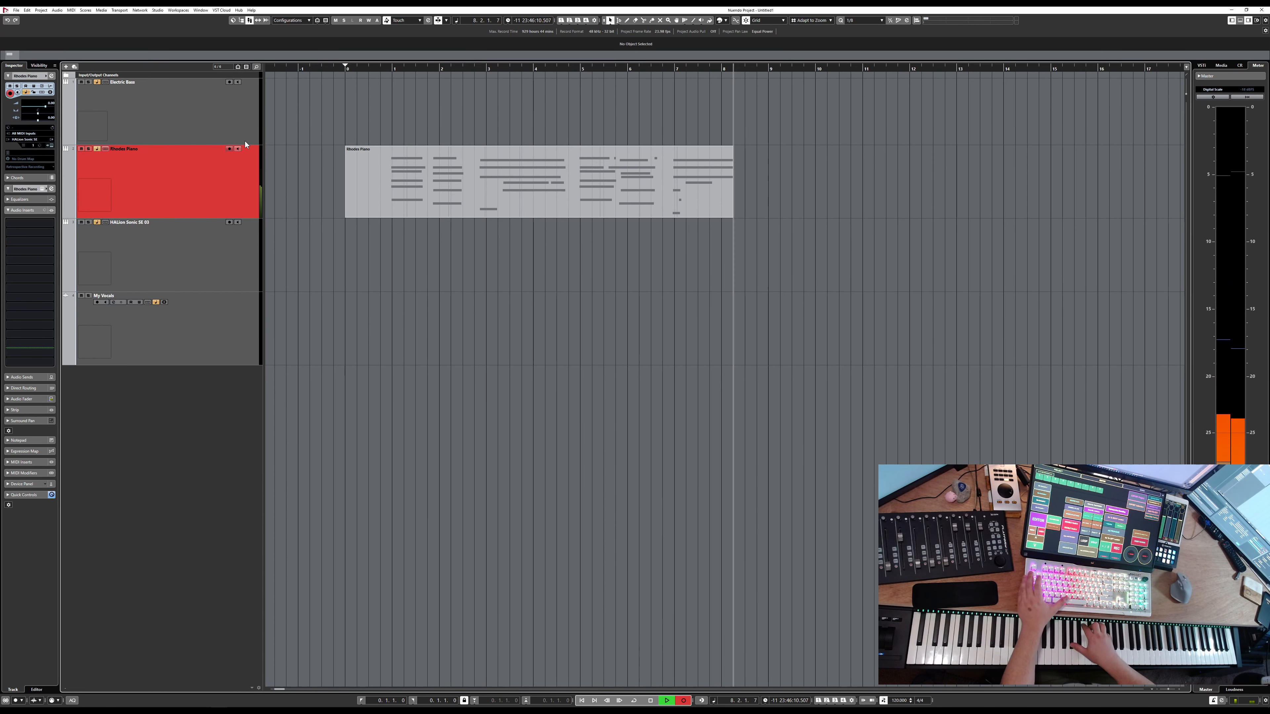
pyautogui.press('space')
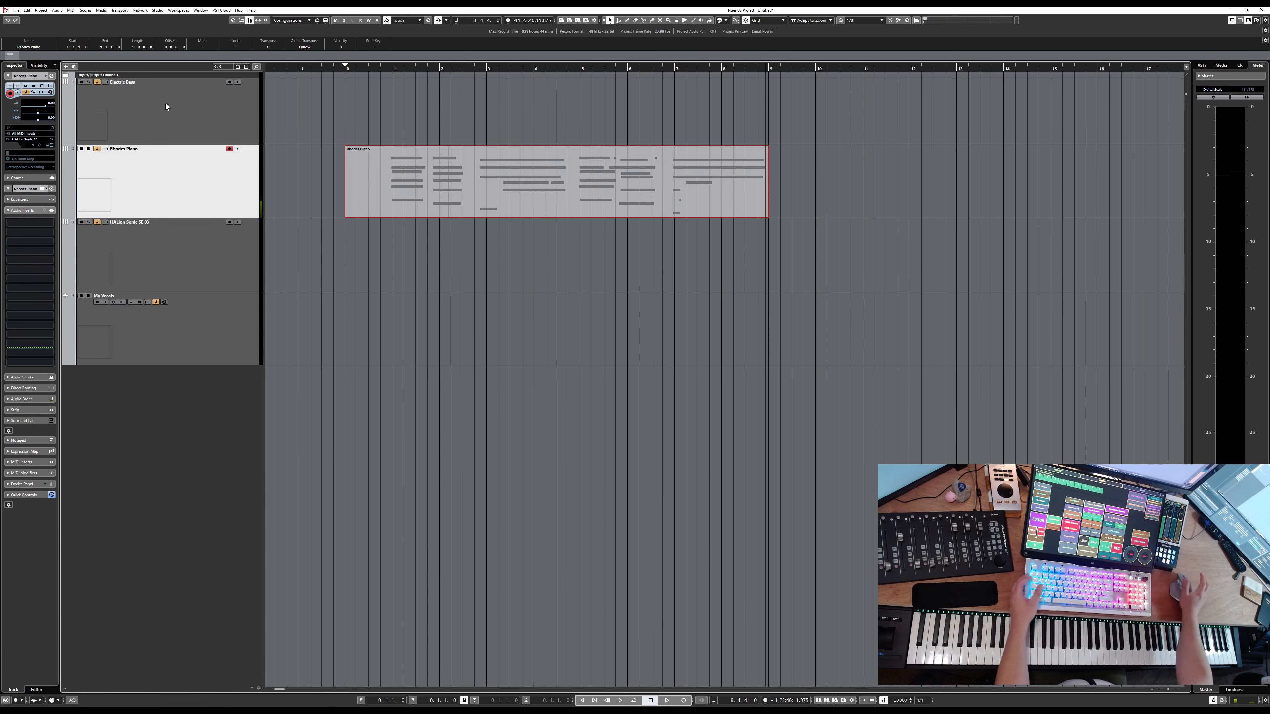
# Step: Open the recorded Rhodes Piano part in the Key Editor
pyautogui.doubleClick(431, 198)
pyautogui.press('Return')
pyautogui.click(505, 295)
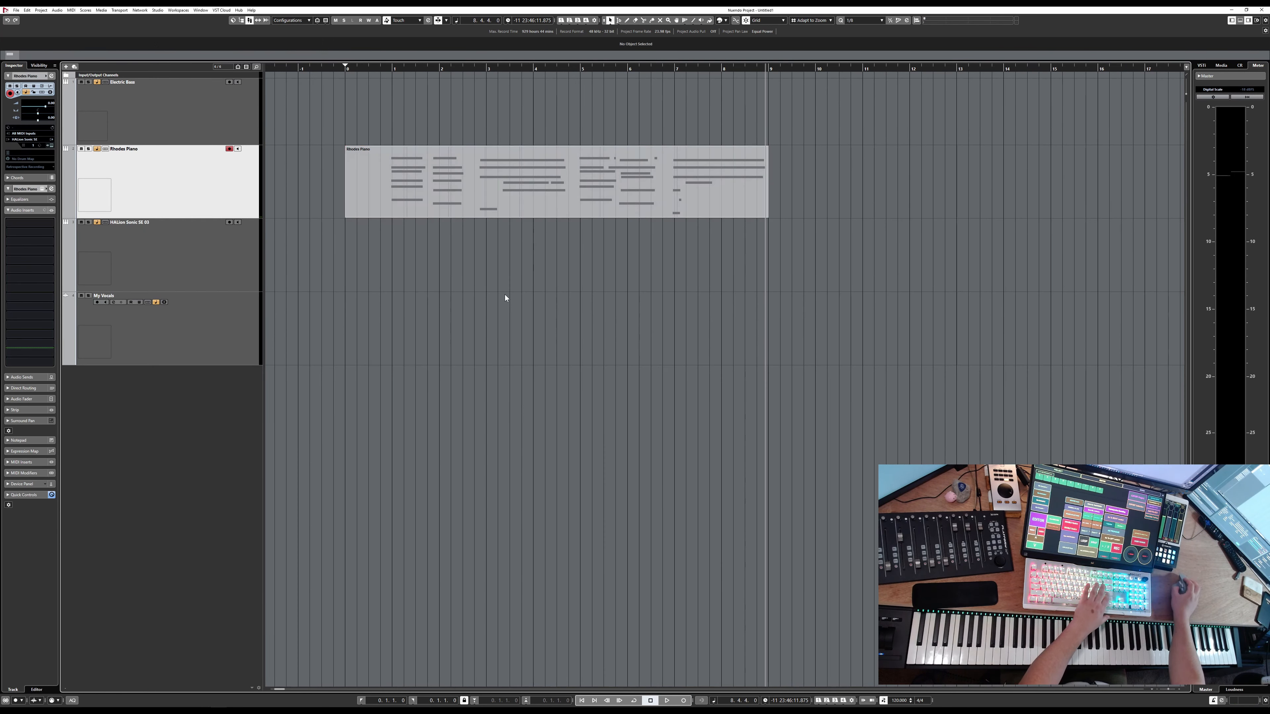
pyautogui.click(531, 200)
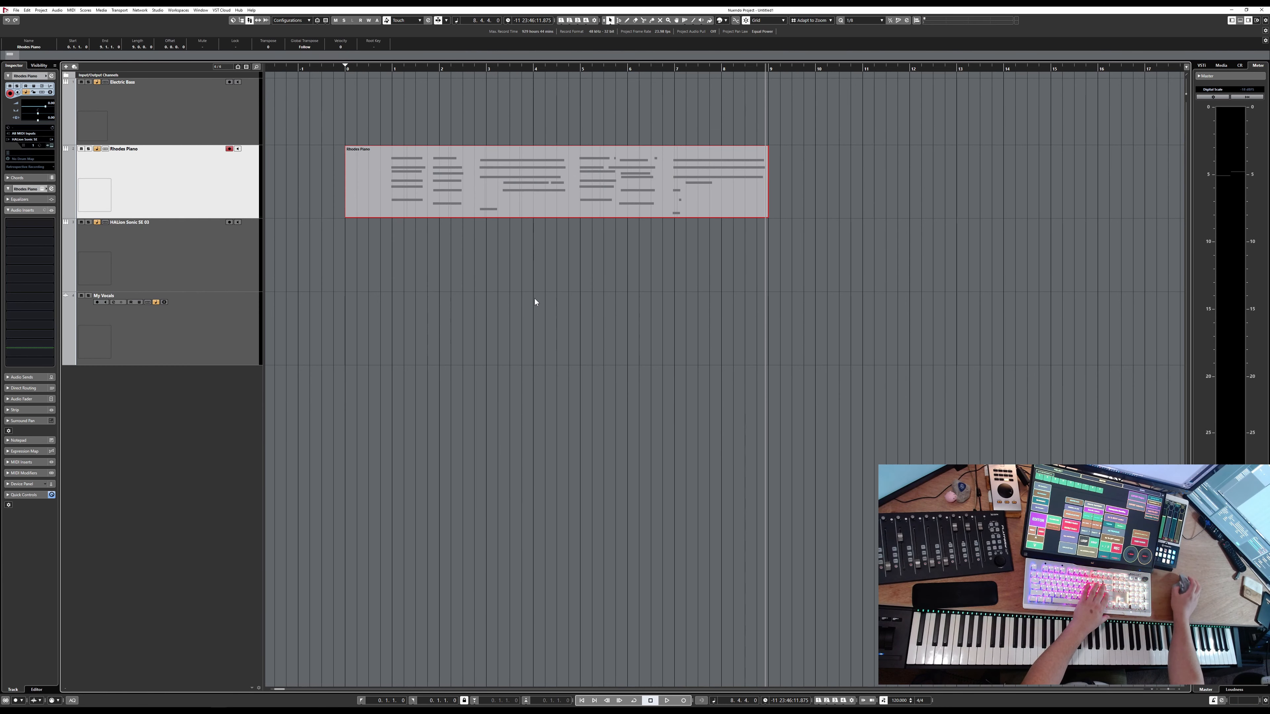
pyautogui.press('Return')
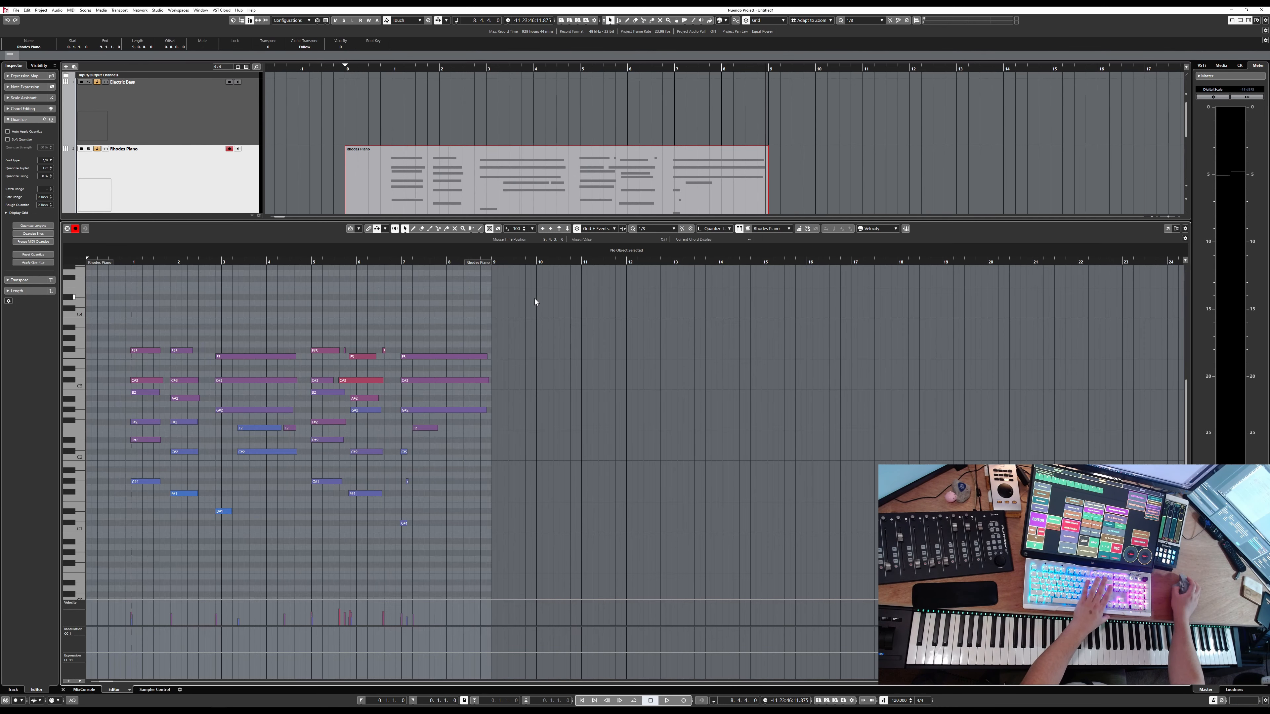
pyautogui.press('Return')
pyautogui.doubleClick(545, 204)
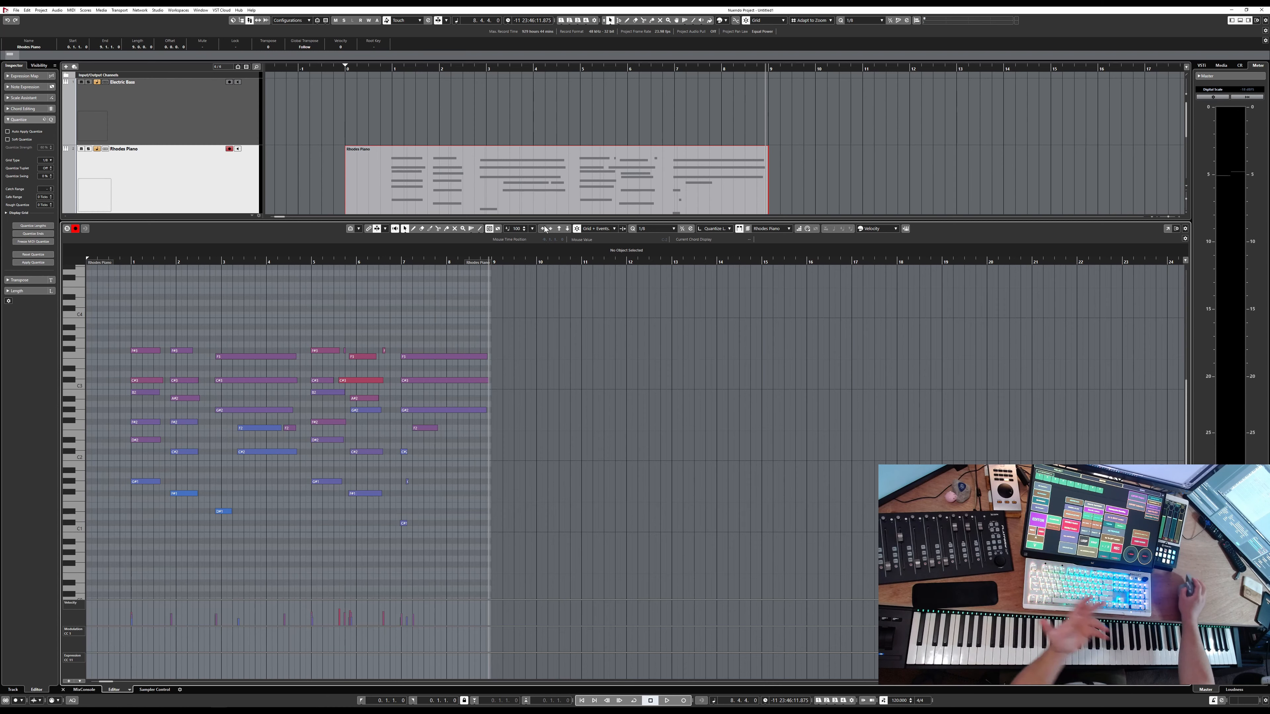
# Step: Examine the recorded Rhodes Piano notes and how their starts line up with the bar and beat grid
pyautogui.scroll(3, 309, 380)
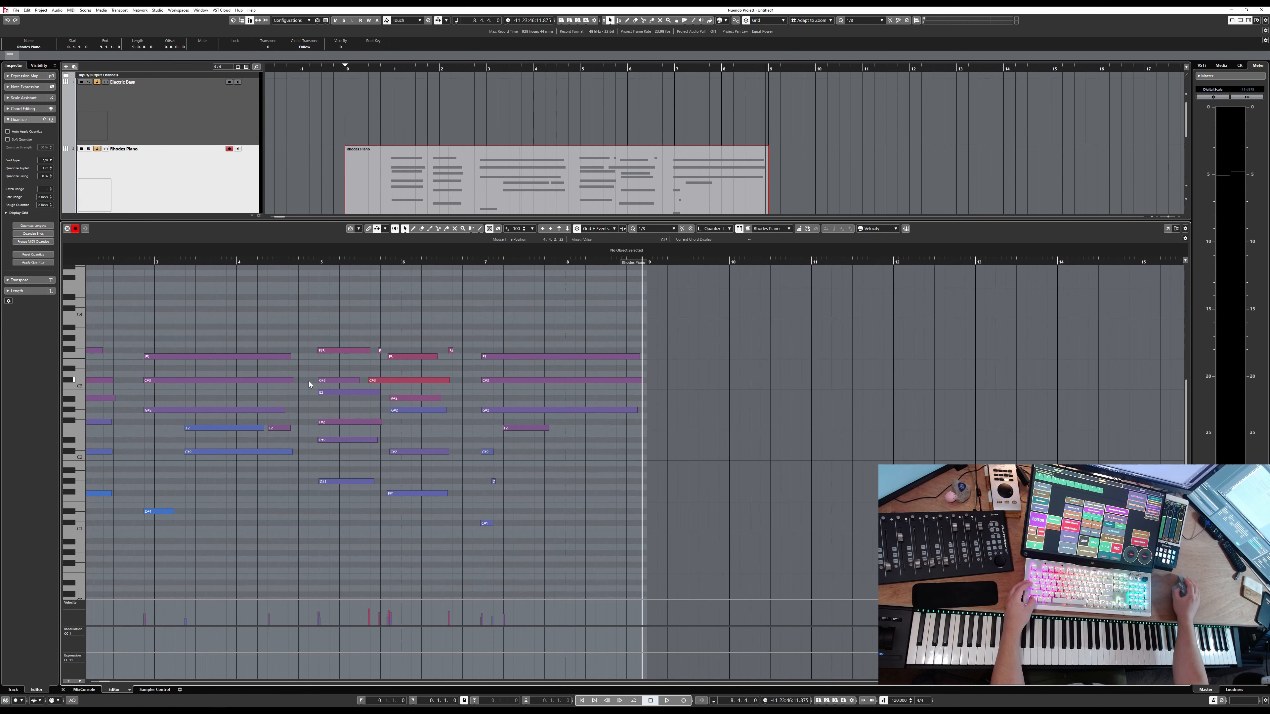
pyautogui.scroll(-8, 369, 382)
pyautogui.scroll(15, 370, 382)
pyautogui.scroll(-4, 370, 381)
pyautogui.scroll(-2, 370, 381)
pyautogui.hscroll(-4, 370, 381)
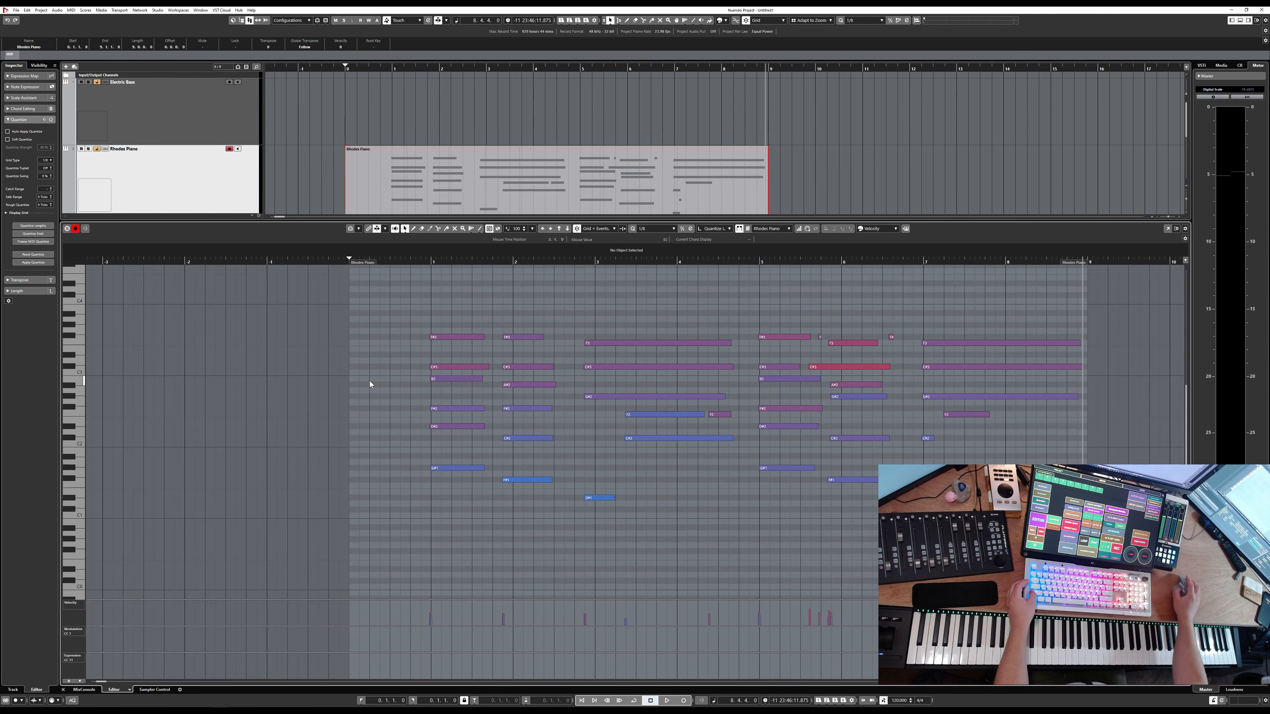
pyautogui.hscroll(2, 370, 381)
pyautogui.hscroll(-1, 370, 380)
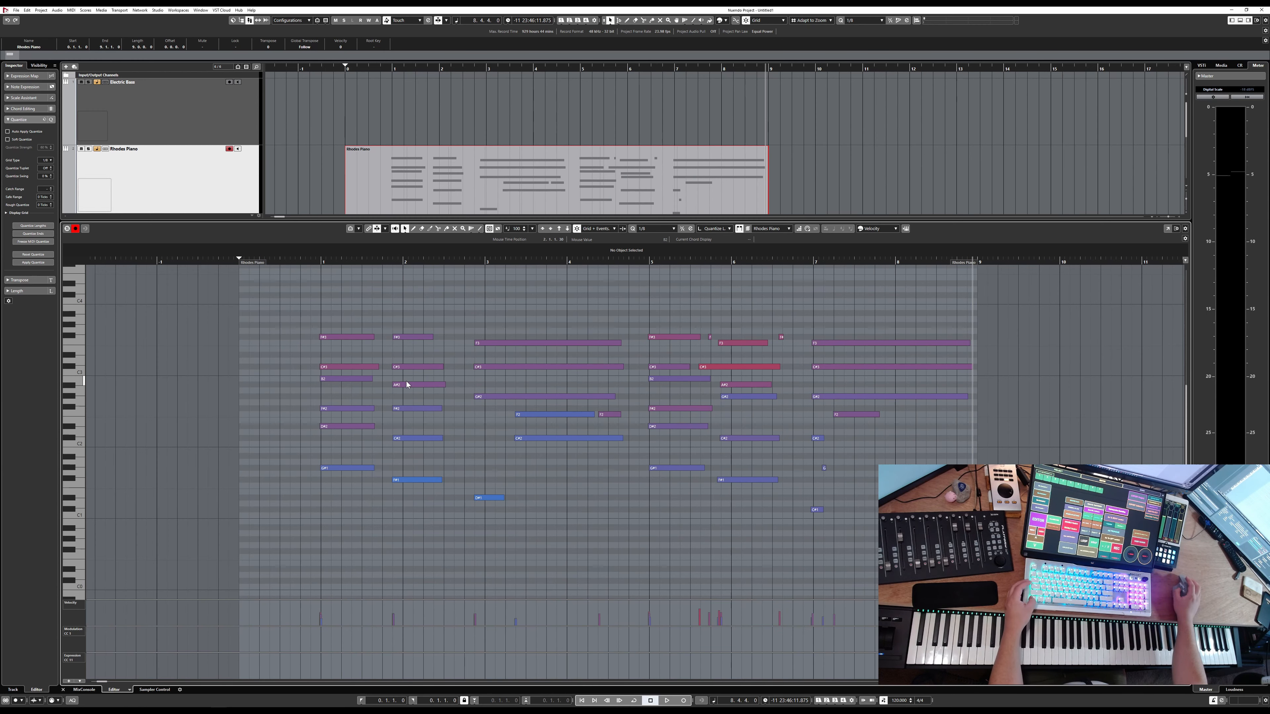
pyautogui.scroll(1, 407, 384)
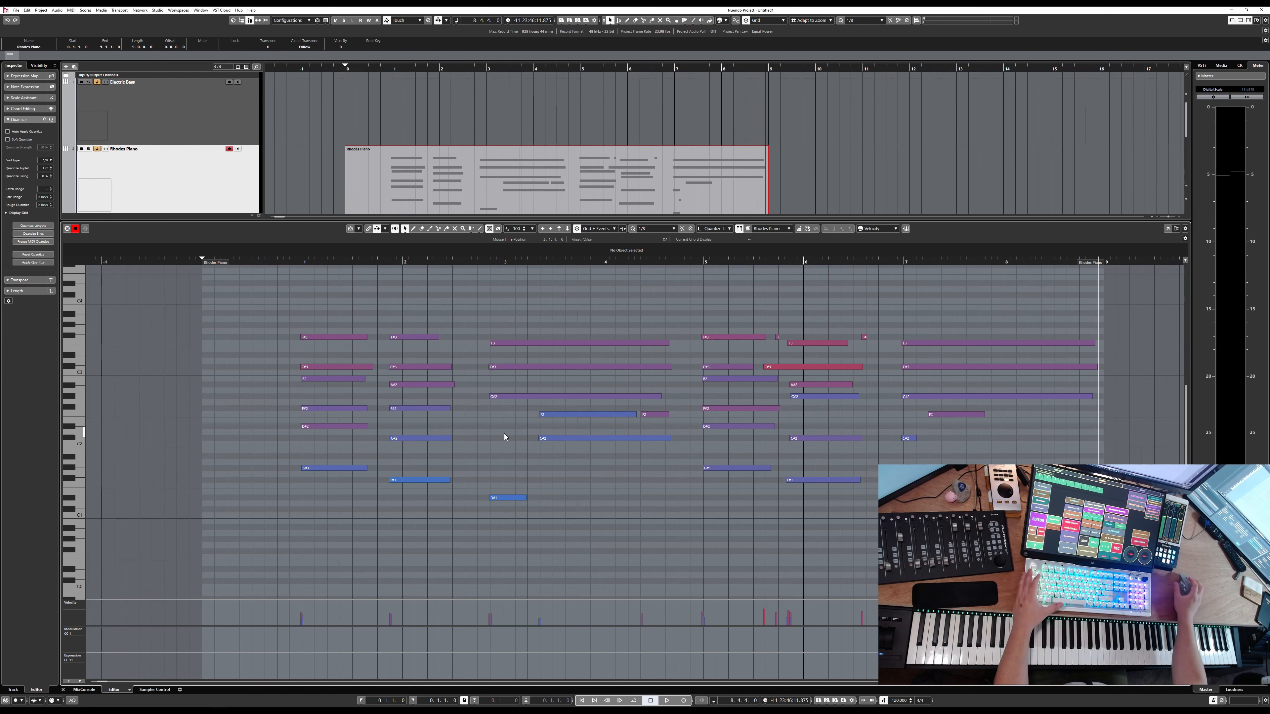
pyautogui.scroll(2, 807, 446)
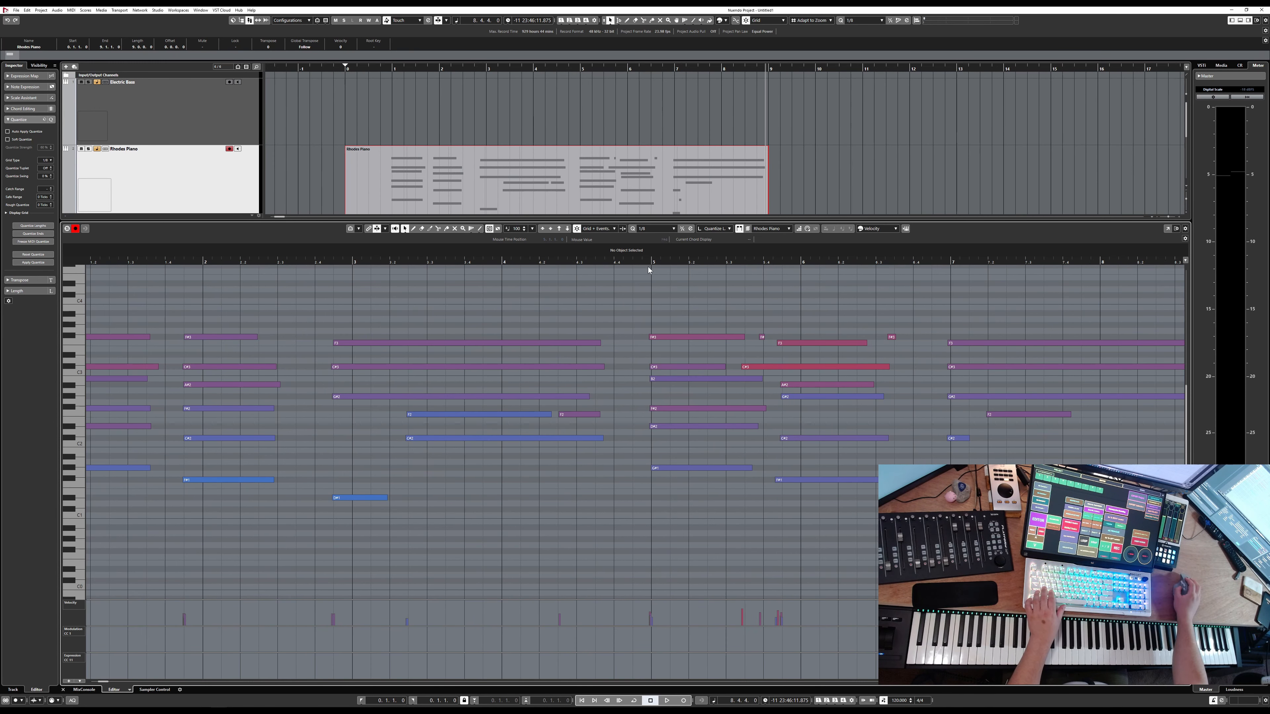
pyautogui.hscroll(-3, 685, 344)
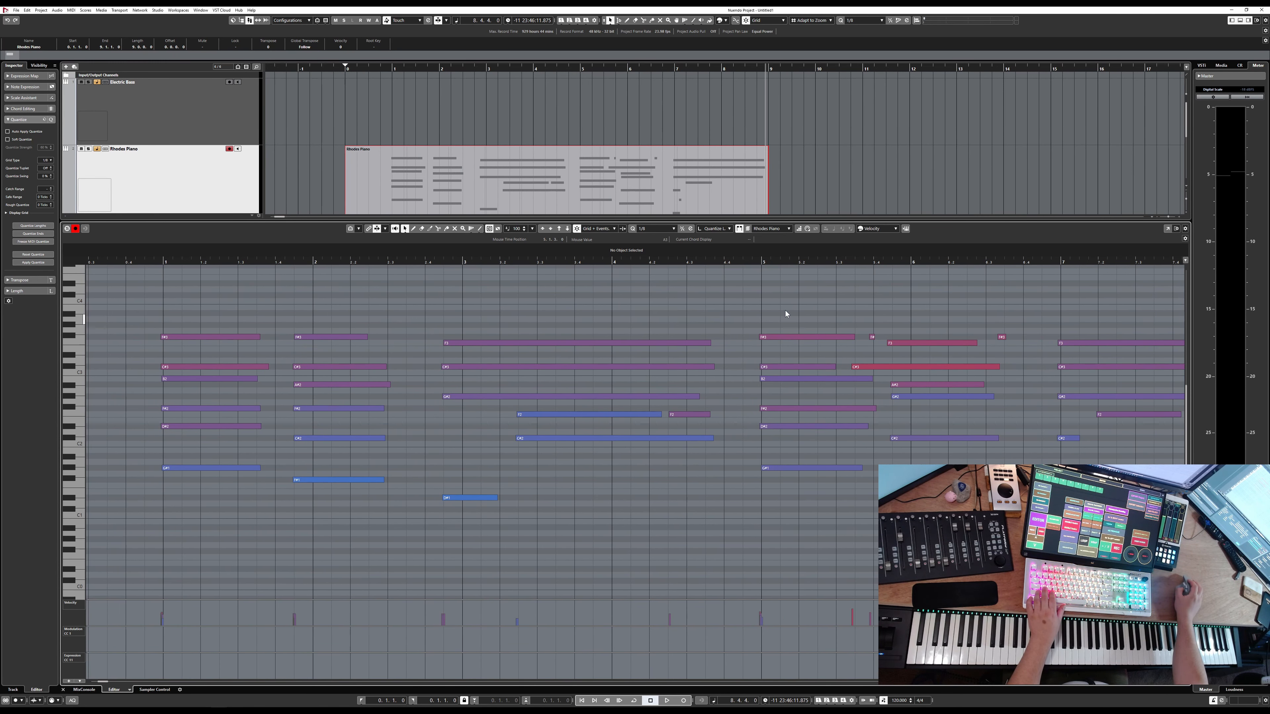
# Step: Choose the 1/8 quantize preset and quantize all notes of the Rhodes Piano part
pyautogui.click(655, 229)
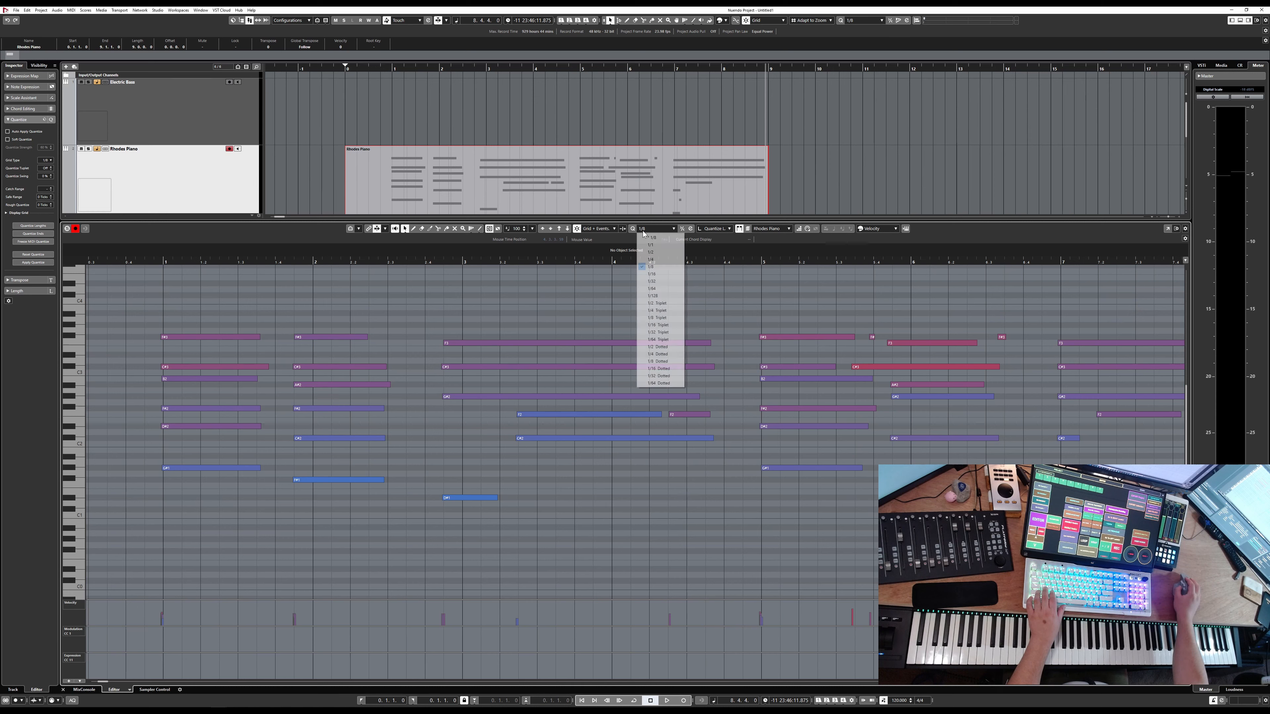
pyautogui.click(657, 269)
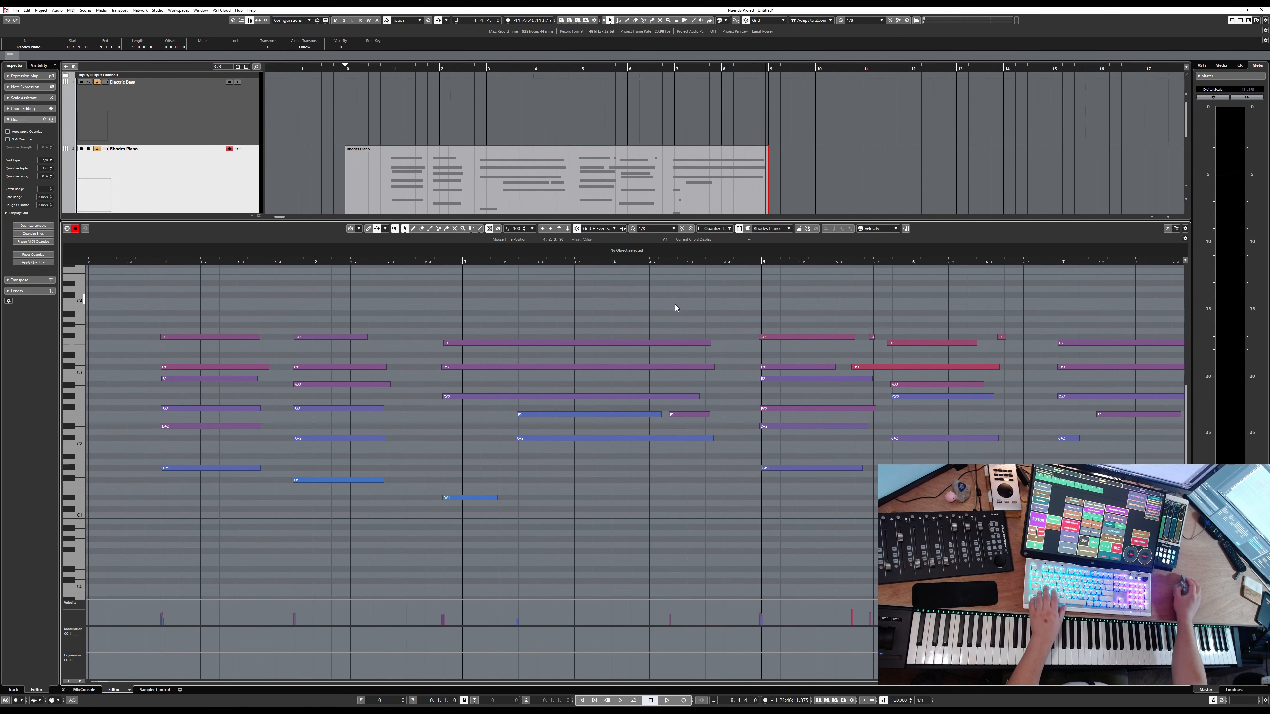
pyautogui.hotkey('ctrl', 'a')
pyautogui.press('q')
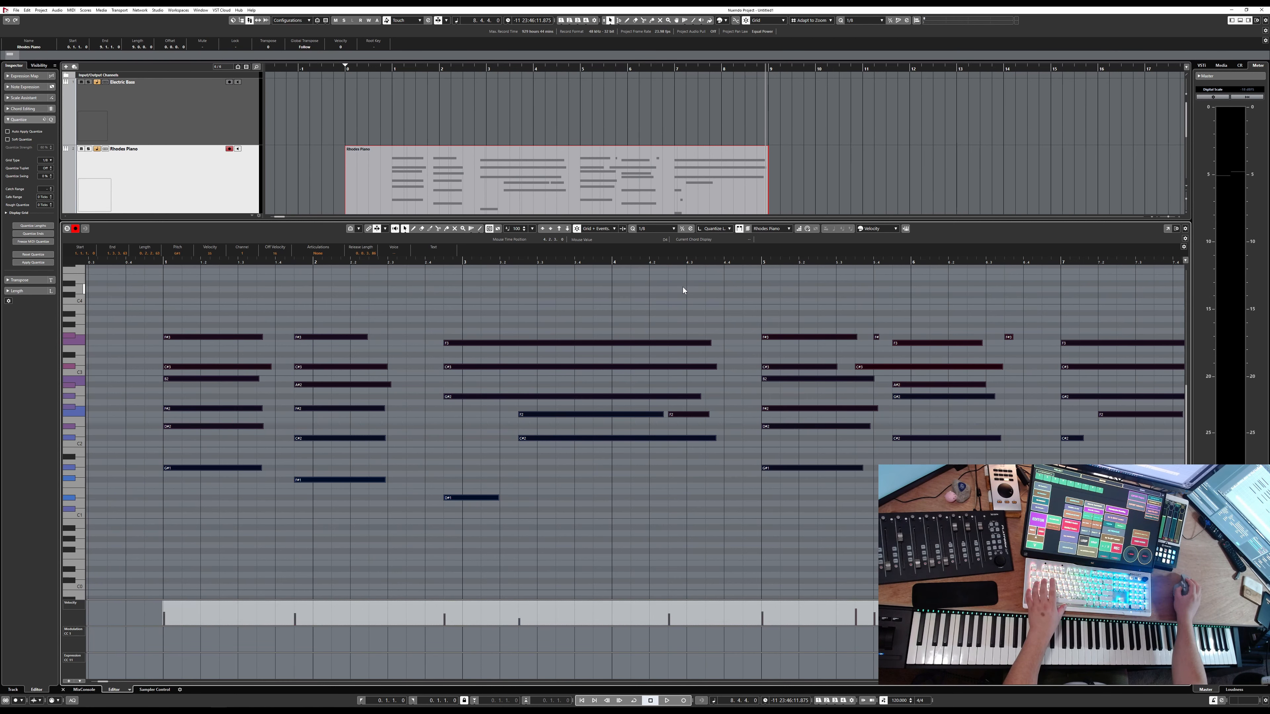
# Step: Play the quantized notes from just before bar 1 to about bar 4 and clear the note selection
pyautogui.click(152, 262)
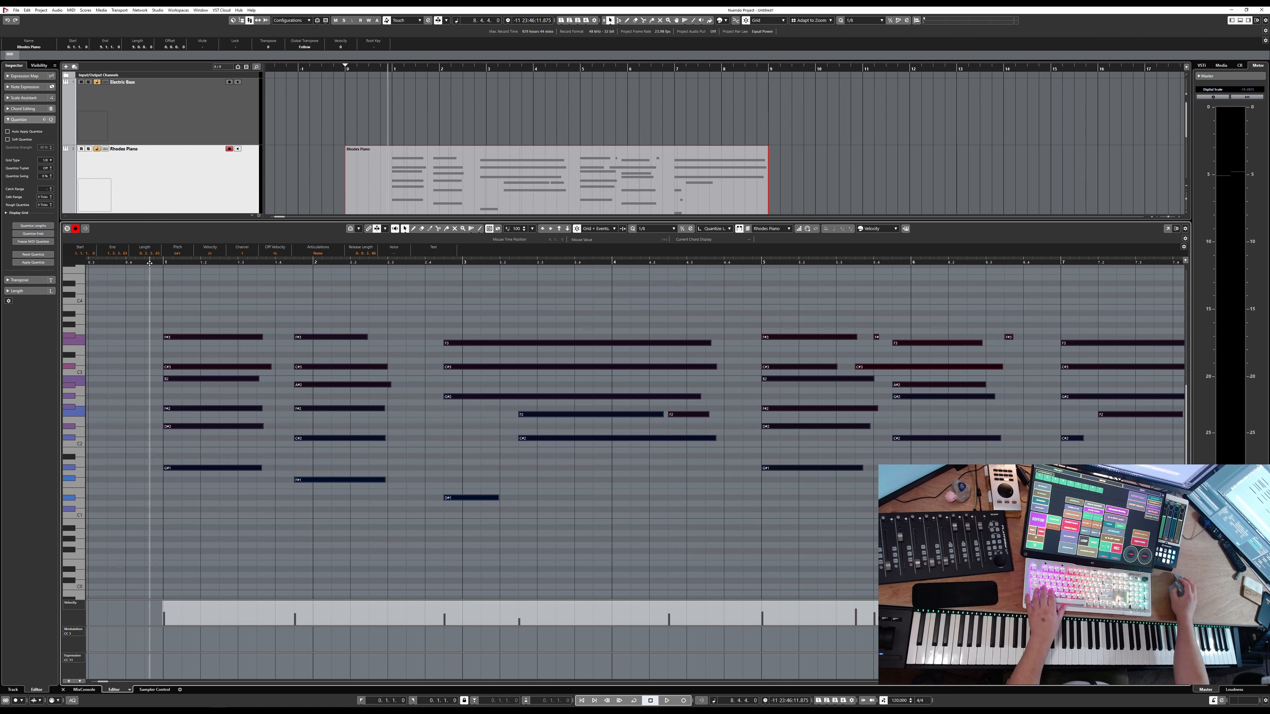
pyautogui.press('space')
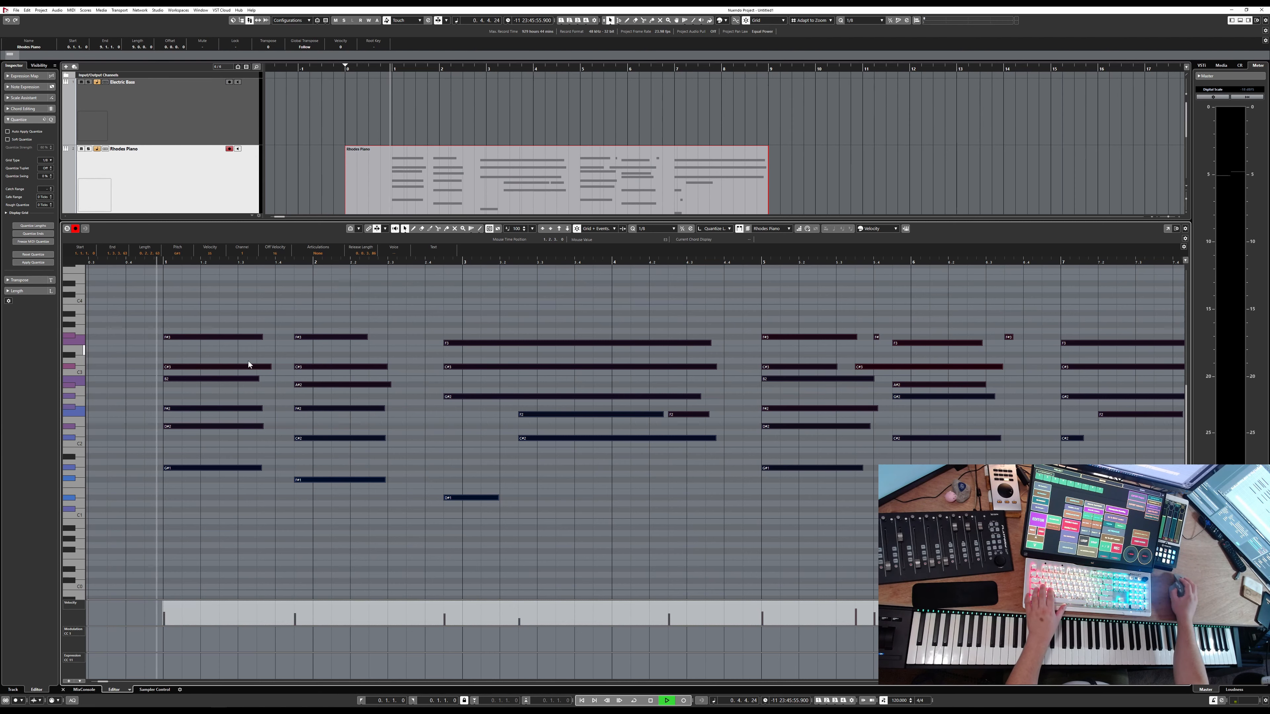
pyautogui.click(445, 421)
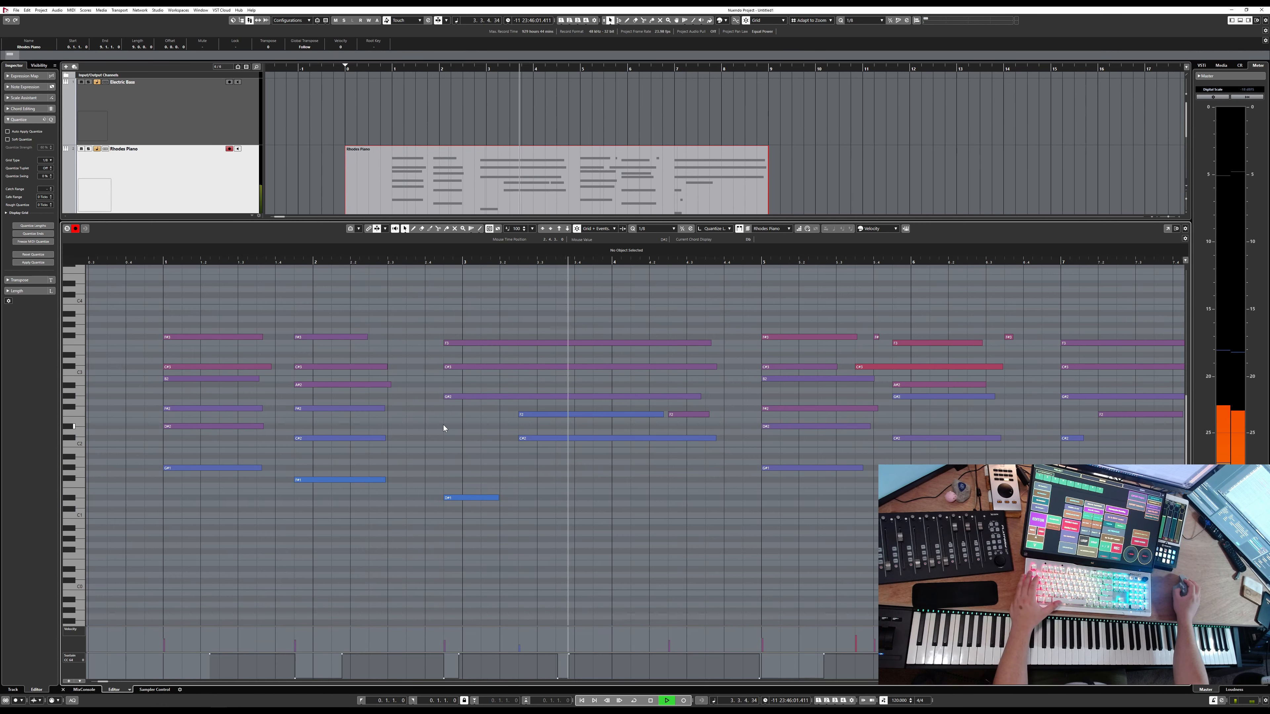
pyautogui.press('space')
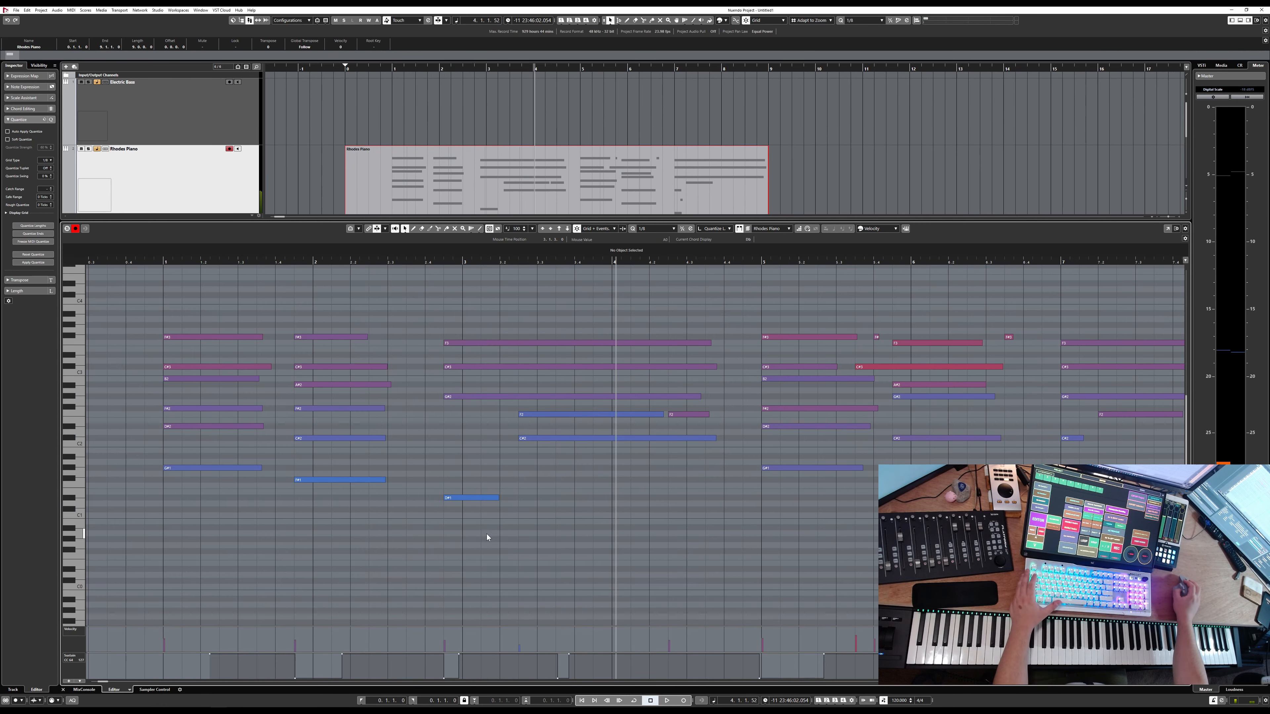
# Step: Transpose the lowest note of the chord at bar 3 down two semitones
pyautogui.click(478, 497)
pyautogui.press('Down')
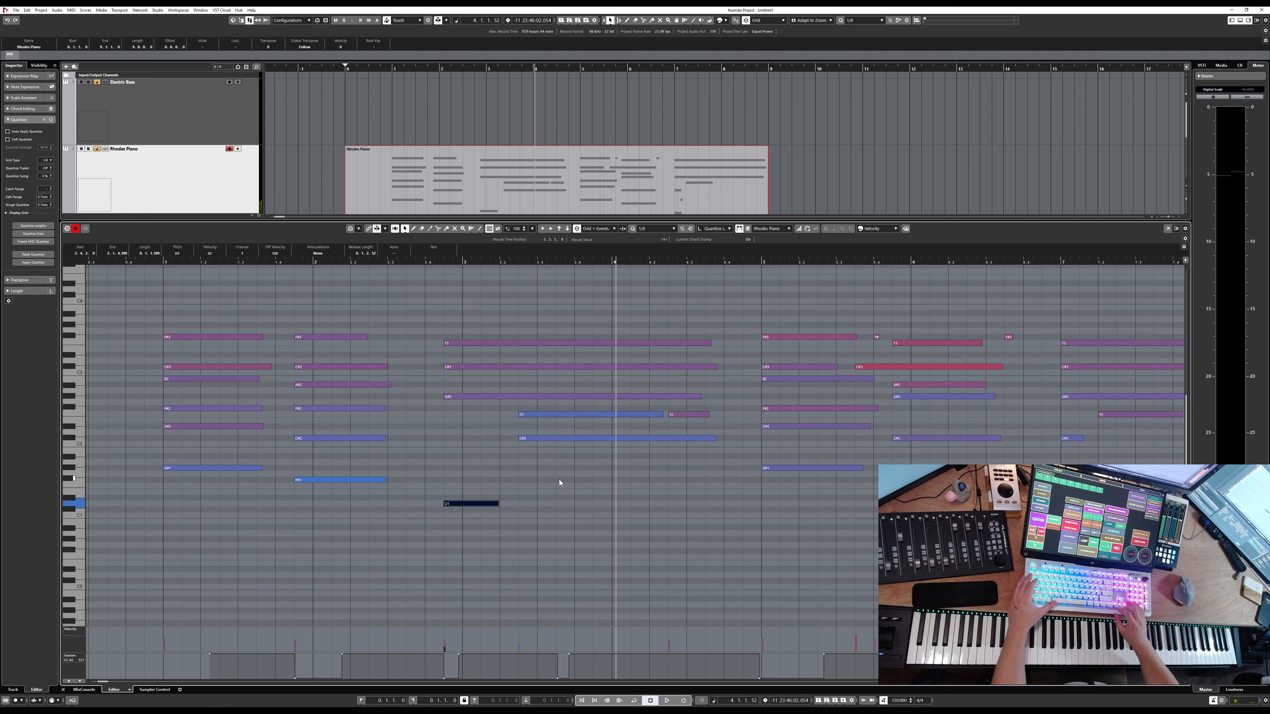
pyautogui.press('Down')
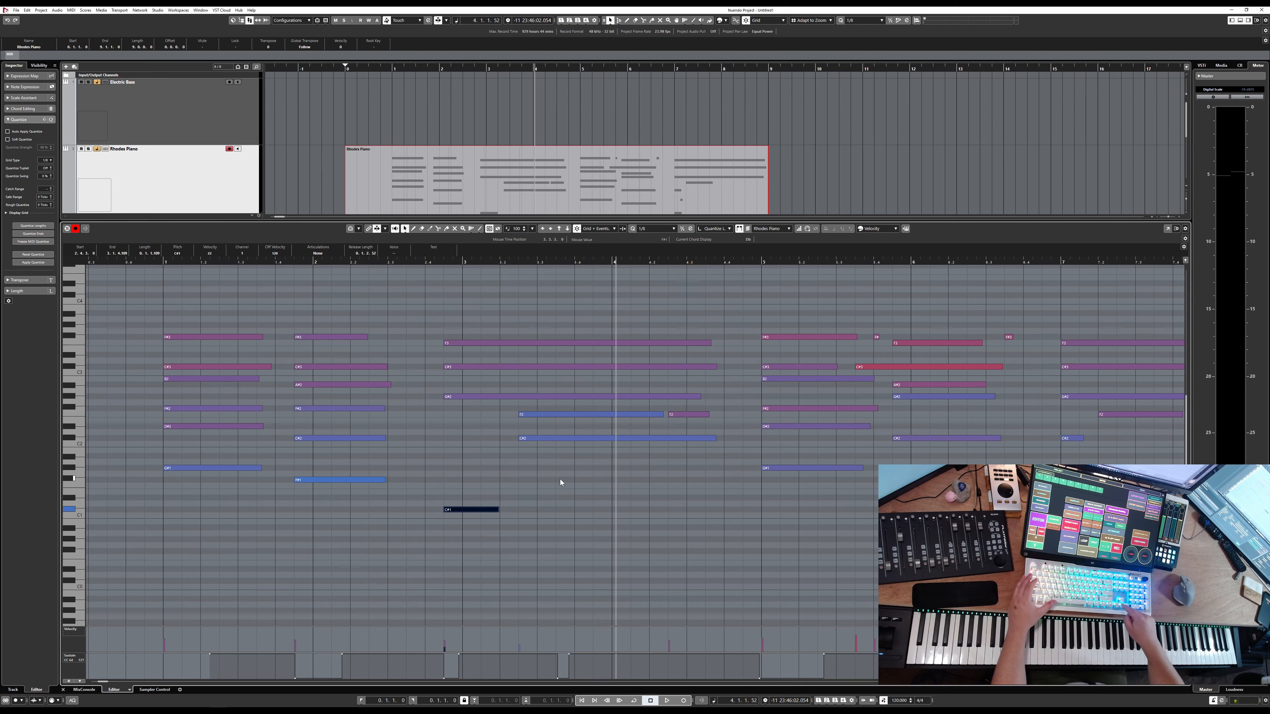
pyautogui.press('Up')
pyautogui.press('Up')
pyautogui.press('Up')
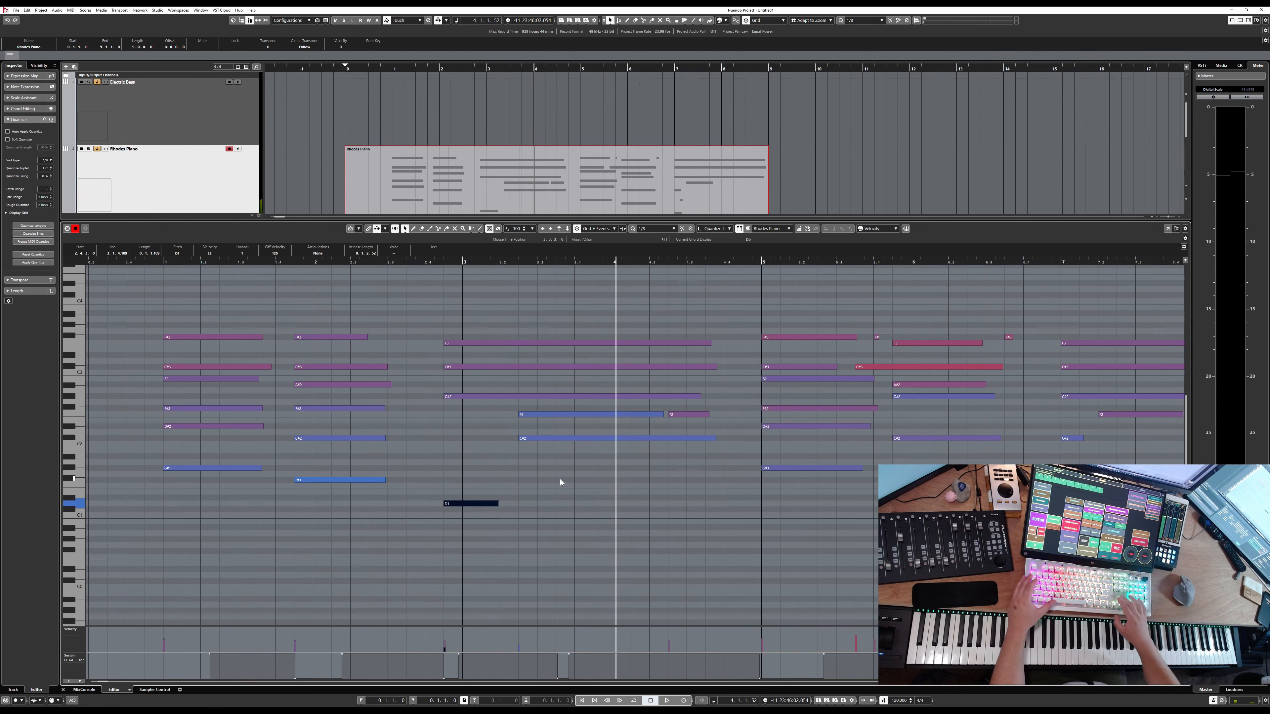
pyautogui.press('Down')
pyautogui.press('Down')
pyautogui.press('Down')
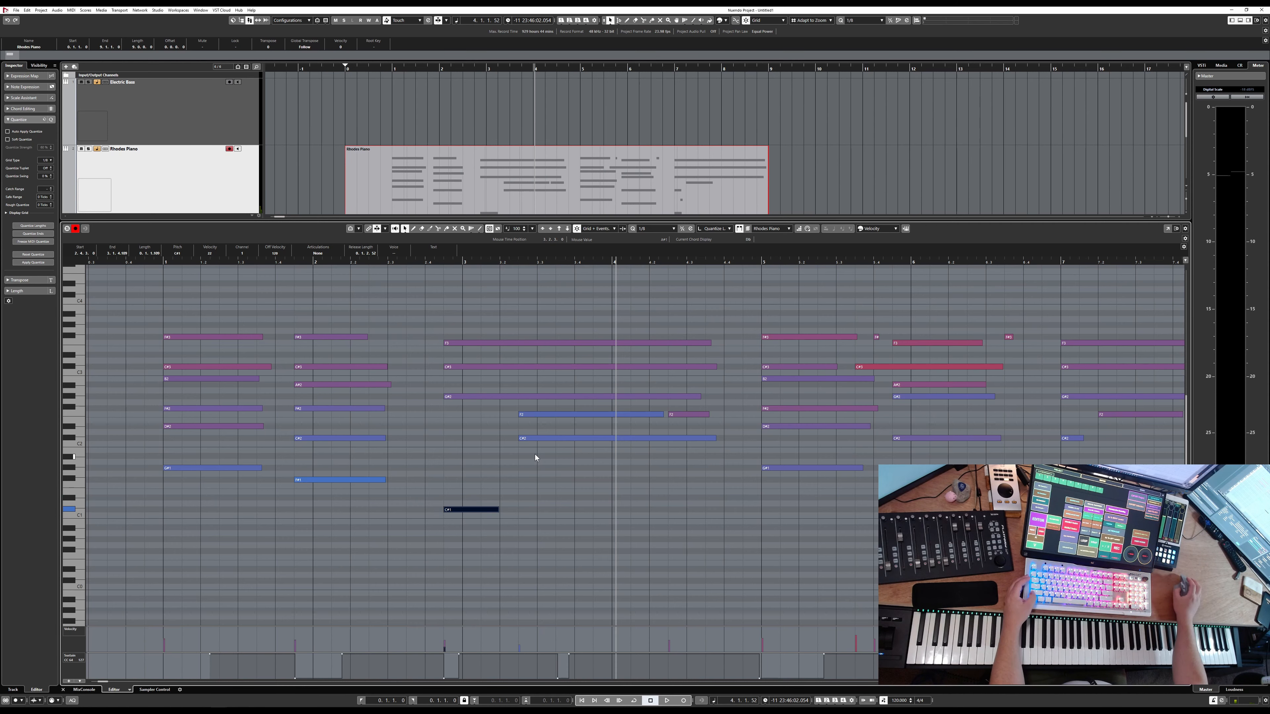
# Step: Play the passage from the middle of bar 2 into bar 3 to check the transposed low note
pyautogui.hscroll(-2, 535, 455)
pyautogui.click(523, 262)
pyautogui.press('space')
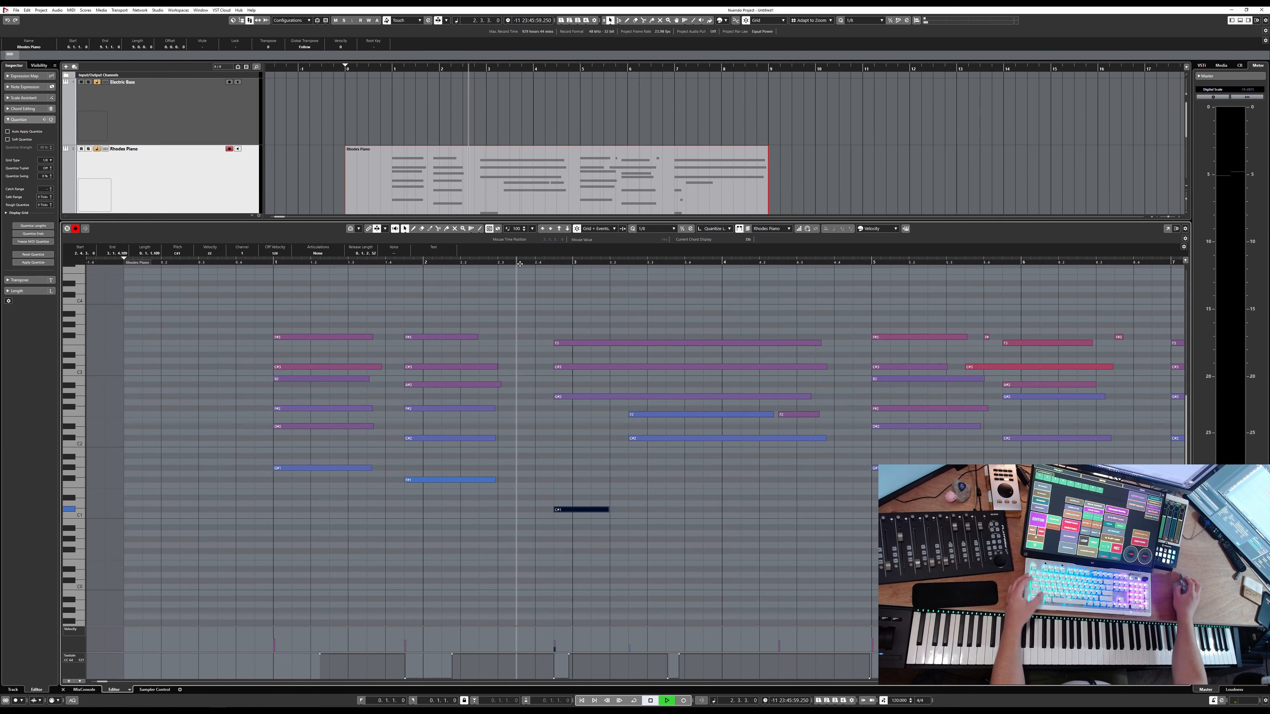
pyautogui.press('space')
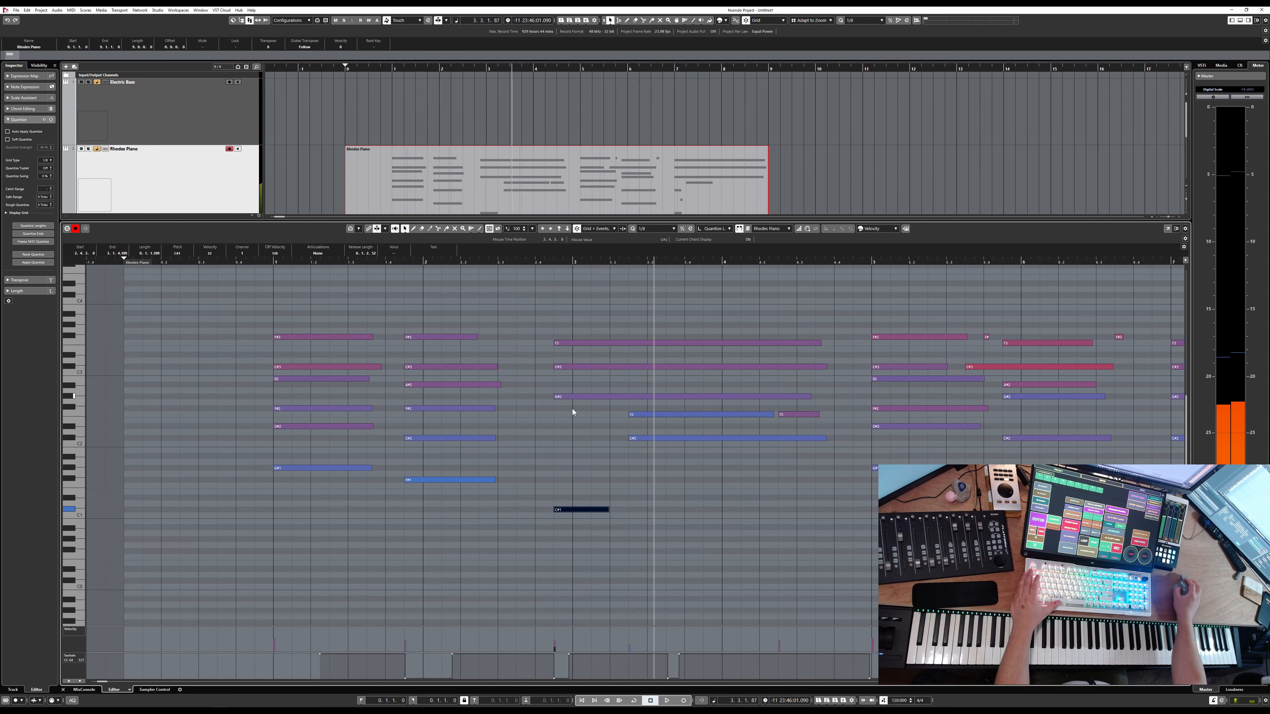
# Step: Extend the two late notes in the bar 3 chord back to the chord's start and play the passage from bar 2
pyautogui.click(615, 449)
pyautogui.moveTo(638, 414); pyautogui.dragTo(557, 438)
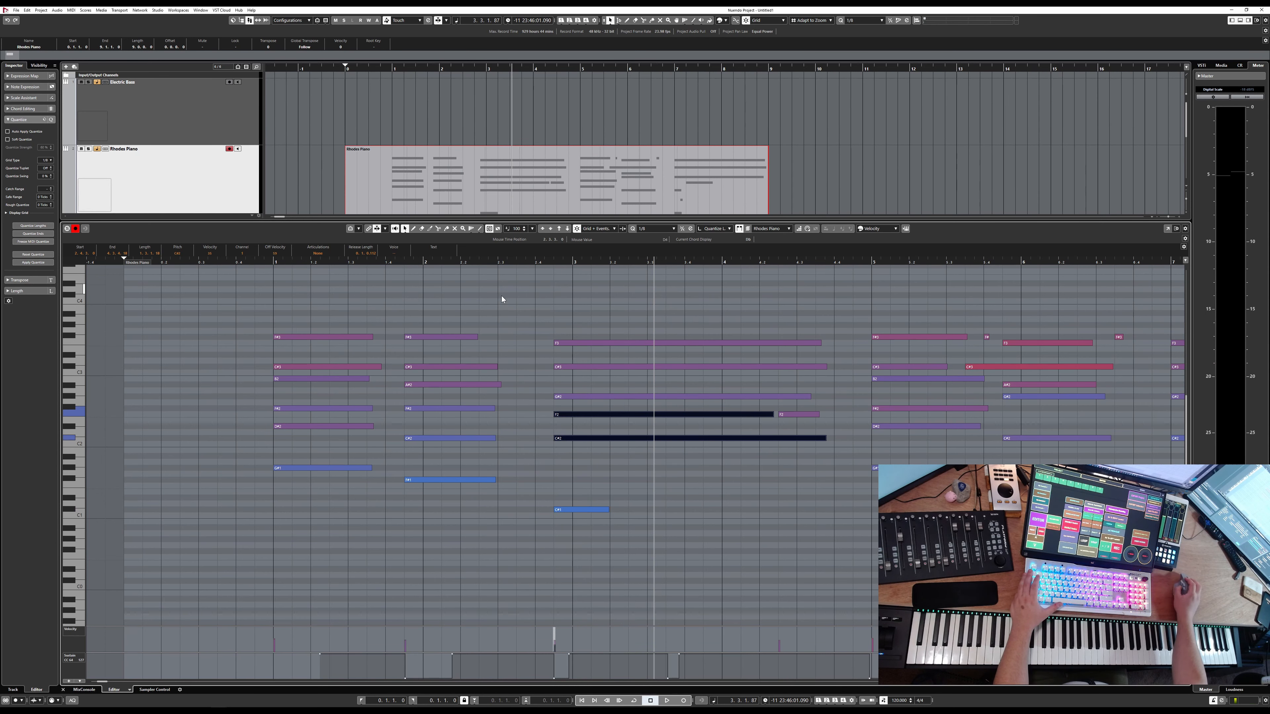
pyautogui.click(430, 260)
pyautogui.press('space')
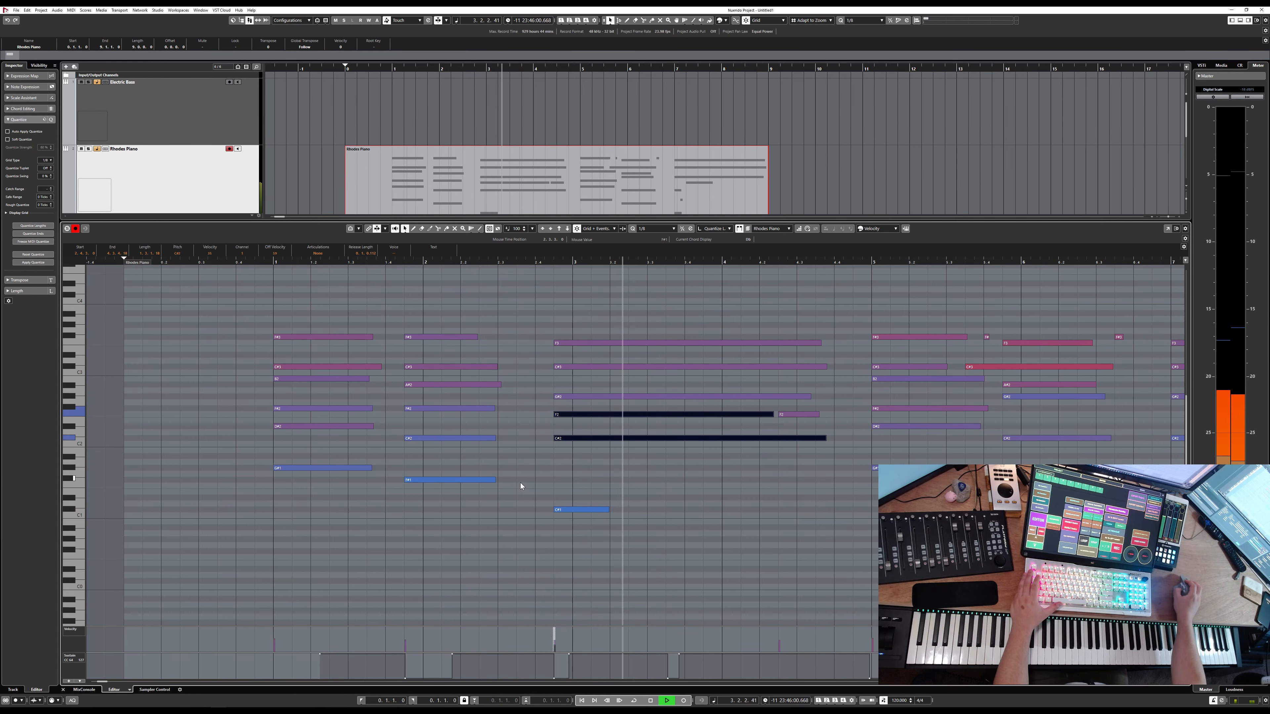
pyautogui.press('space')
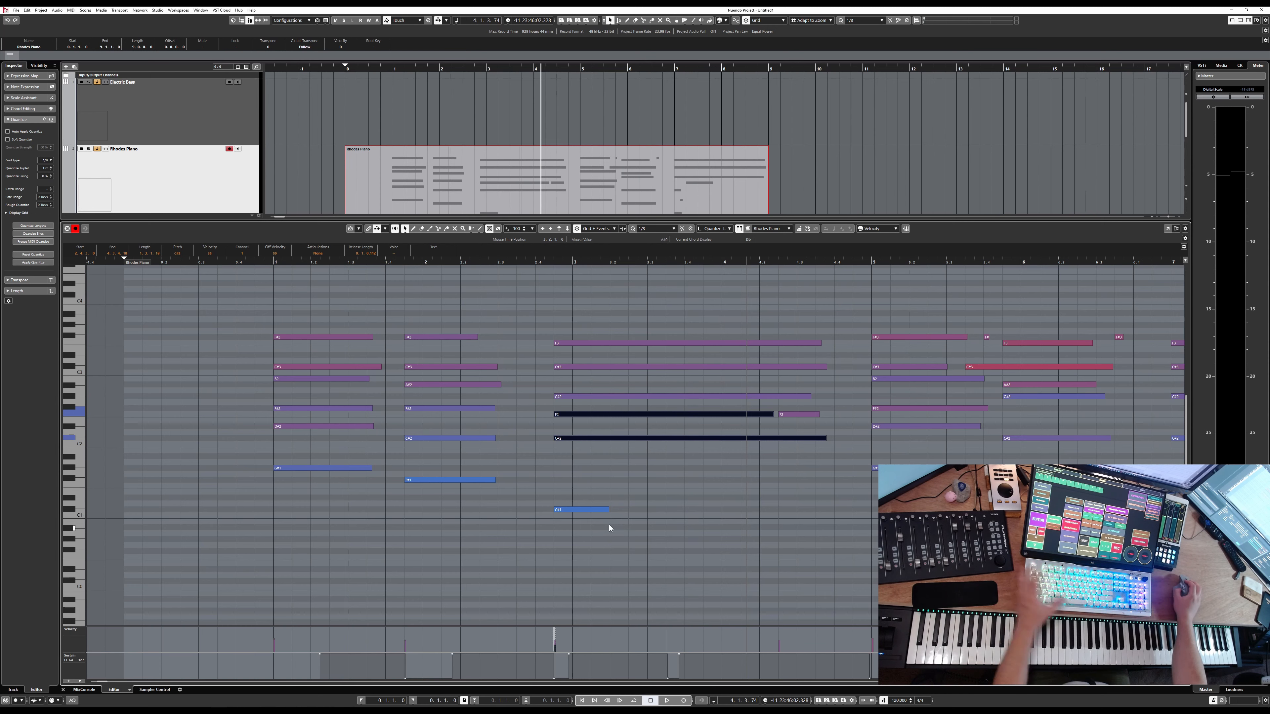
# Step: Adjust the end of the short low note at bar 3 and clear the note selection
pyautogui.click(605, 509)
pyautogui.moveTo(619, 510)
pyautogui.mouseDown()
pyautogui.moveTo(833, 510)
pyautogui.moveTo(610, 513)
pyautogui.mouseUp()
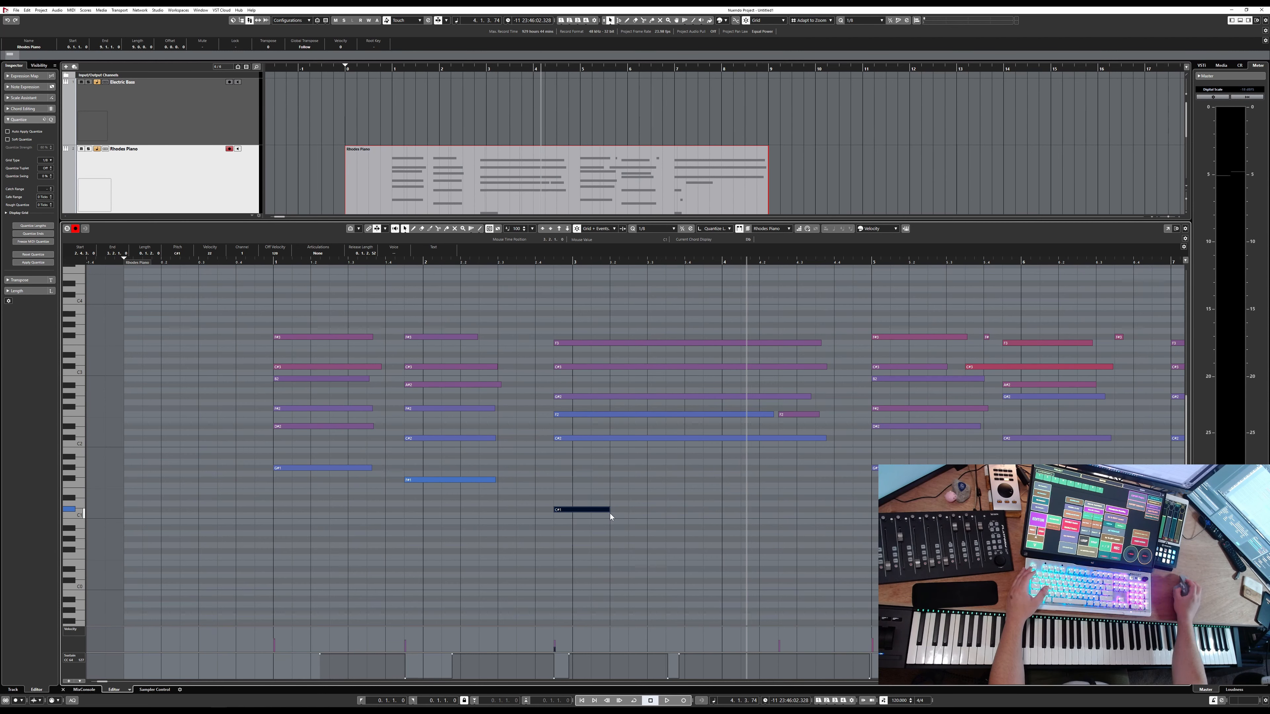
pyautogui.click(582, 599)
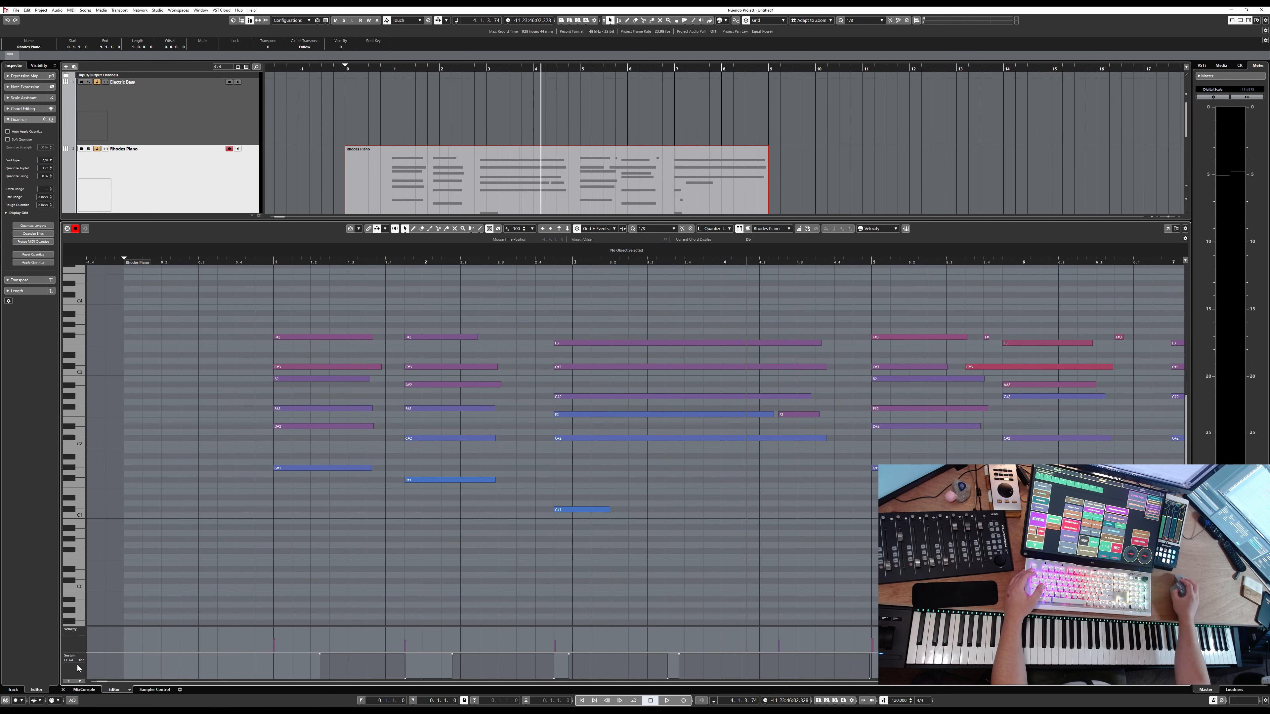
# Step: Toggle the controller lanes off, show the lanes for the used controllers, and increase the height of the velocity lane
pyautogui.hotkey('alt', 'l')
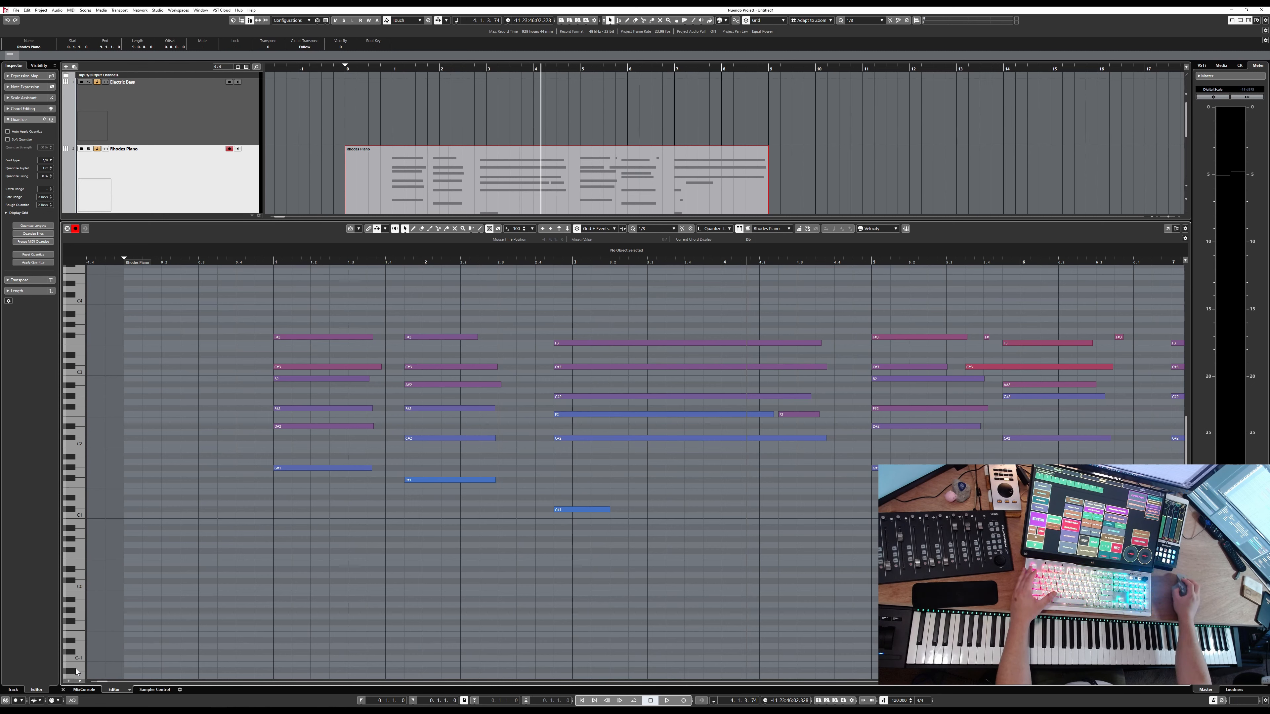
pyautogui.click(71, 683)
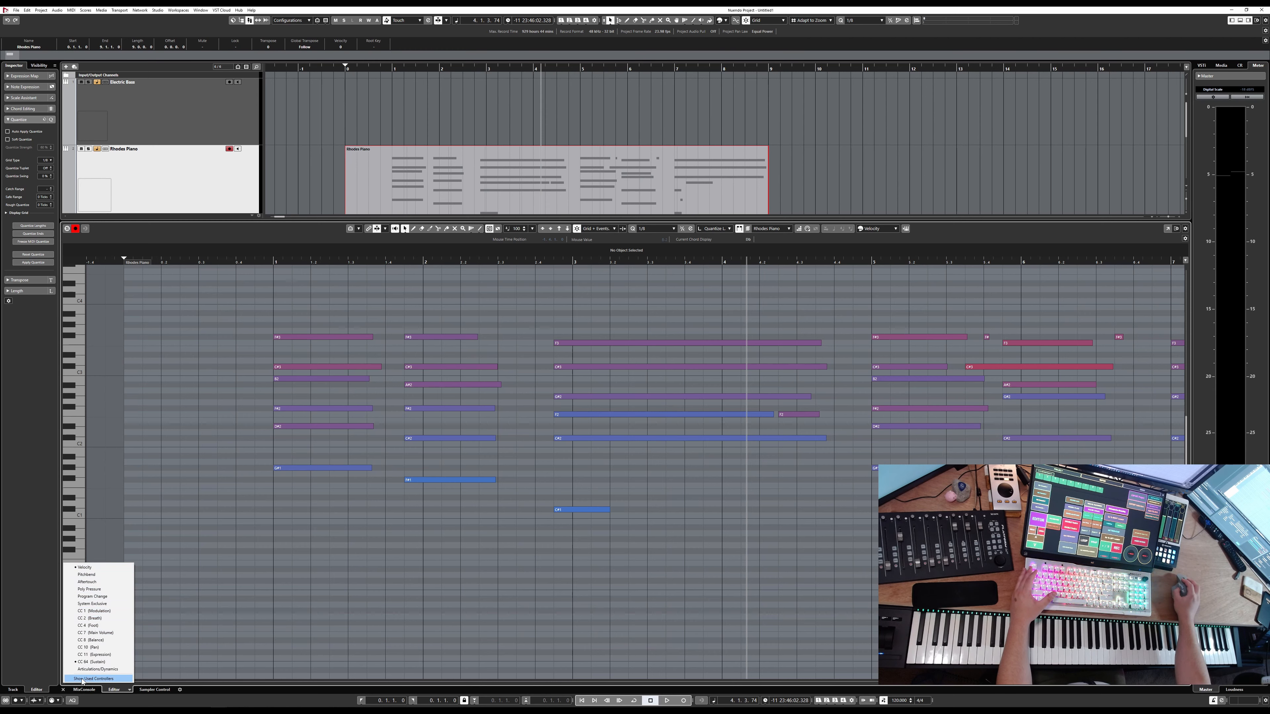
pyautogui.click(103, 679)
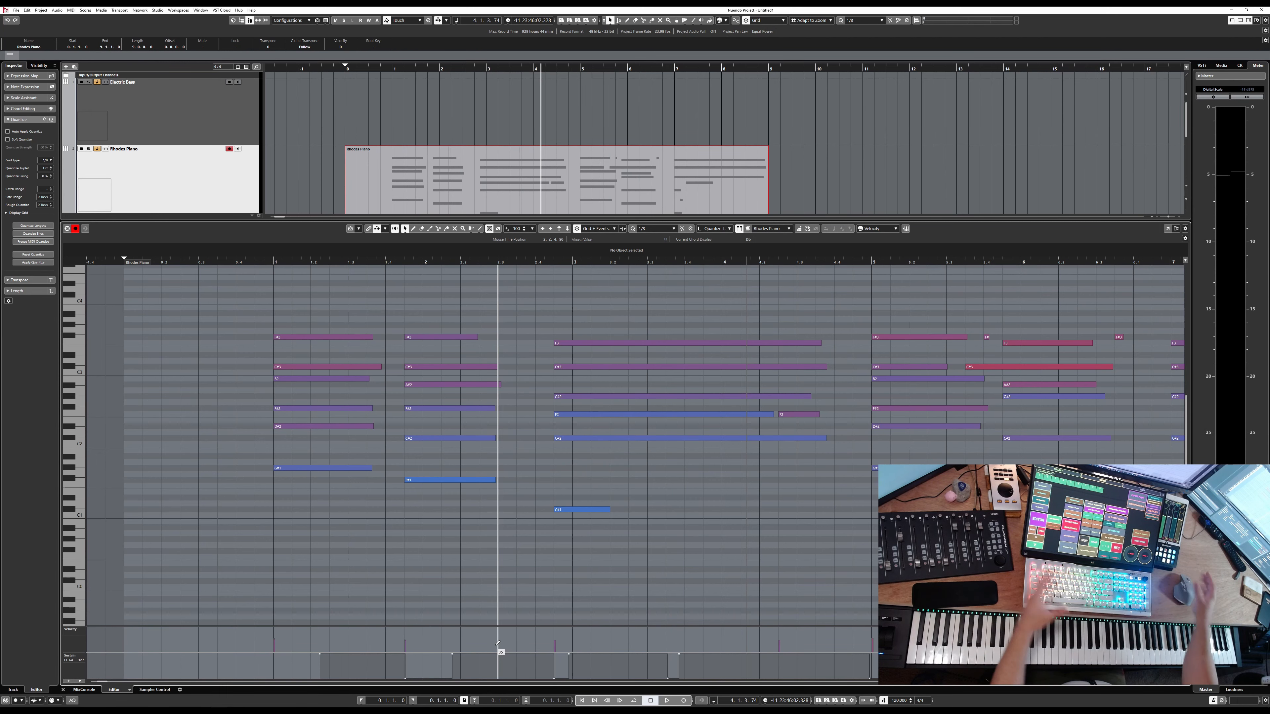
pyautogui.moveTo(322, 627); pyautogui.dragTo(321, 583)
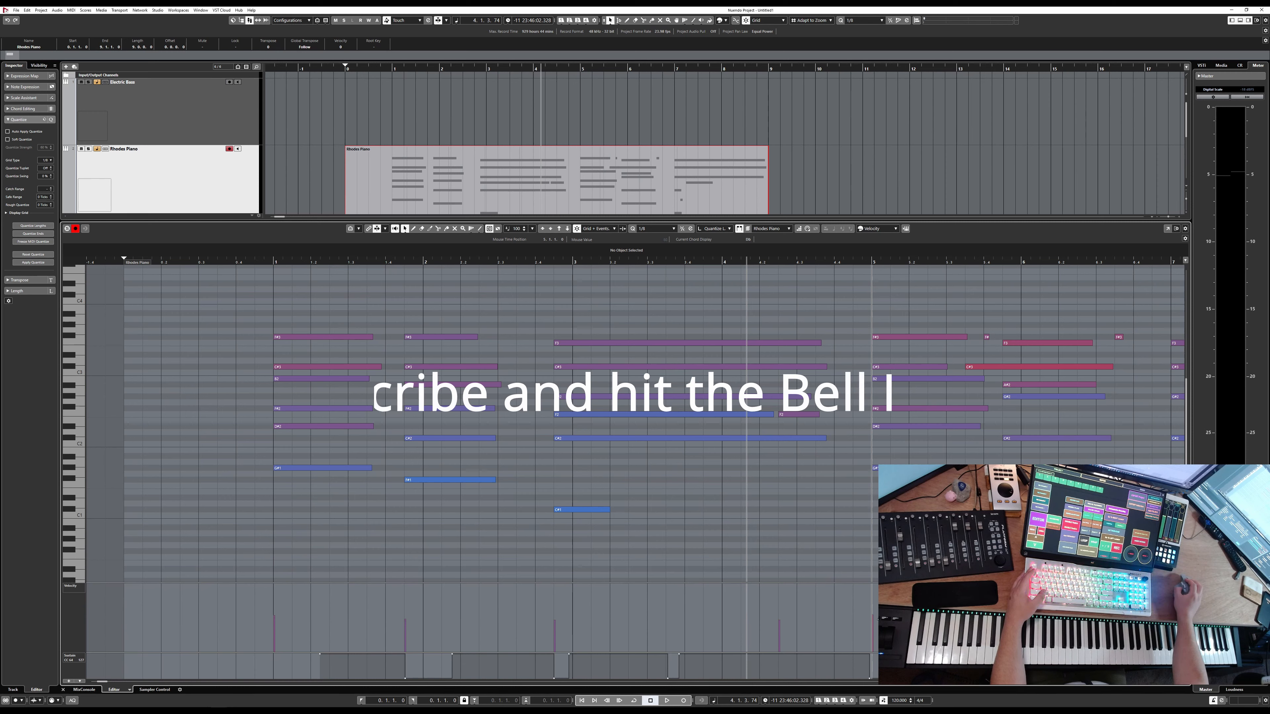
# Step: Select the lower notes of the bar 5 chord one by one to hear them, and clear the selection
pyautogui.moveTo(893, 468)
pyautogui.mouseDown()
pyautogui.moveTo(903, 463)
pyautogui.moveTo(883, 468)
pyautogui.mouseUp()
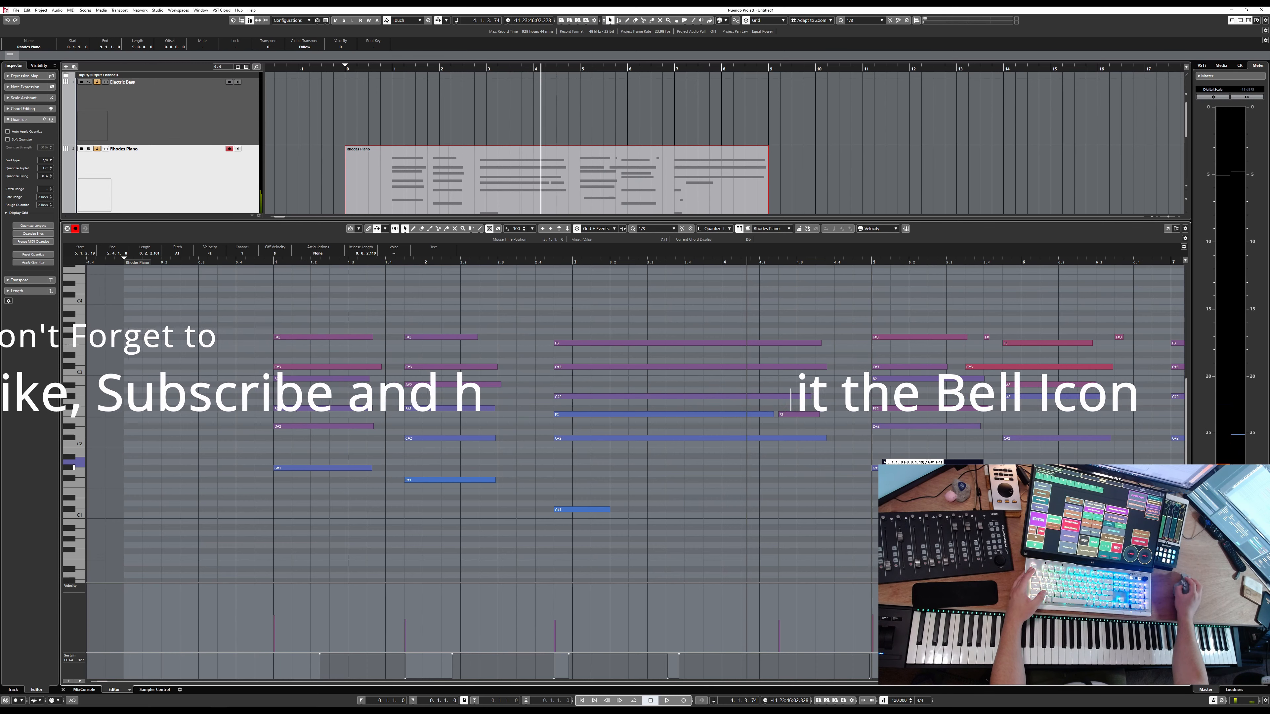
pyautogui.click(910, 425)
pyautogui.click(912, 404)
pyautogui.click(912, 407)
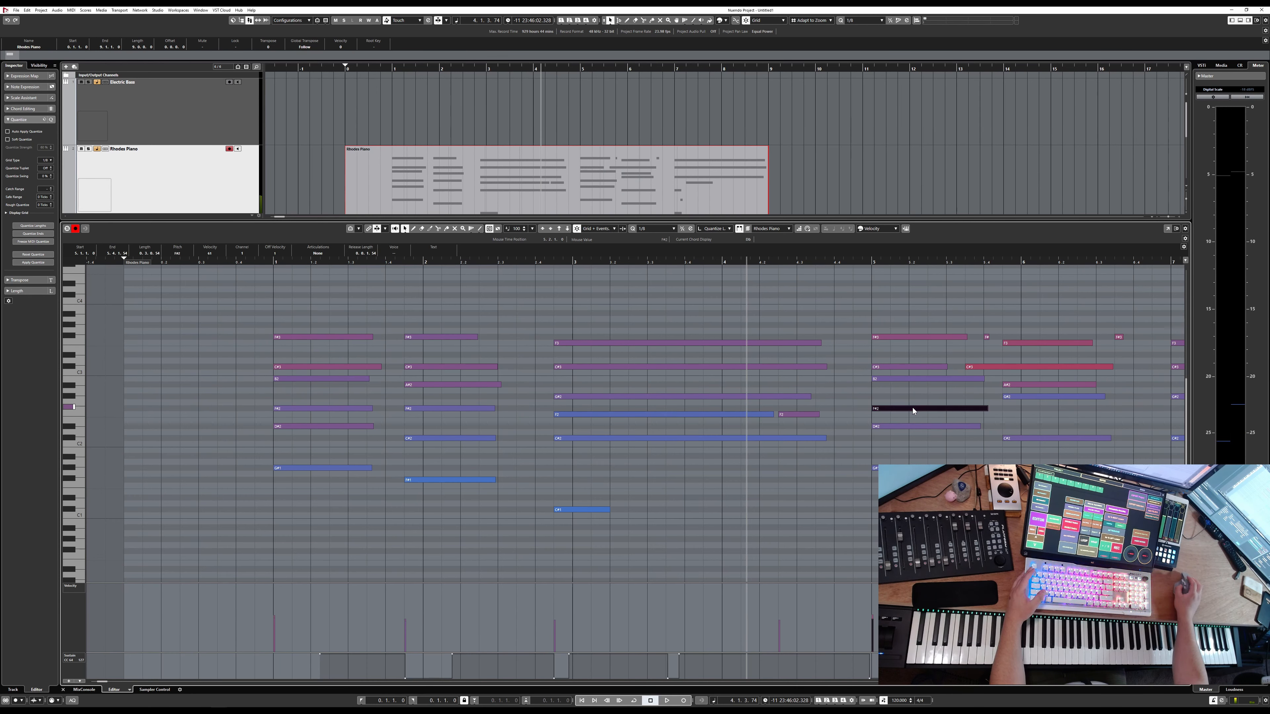
pyautogui.click(586, 524)
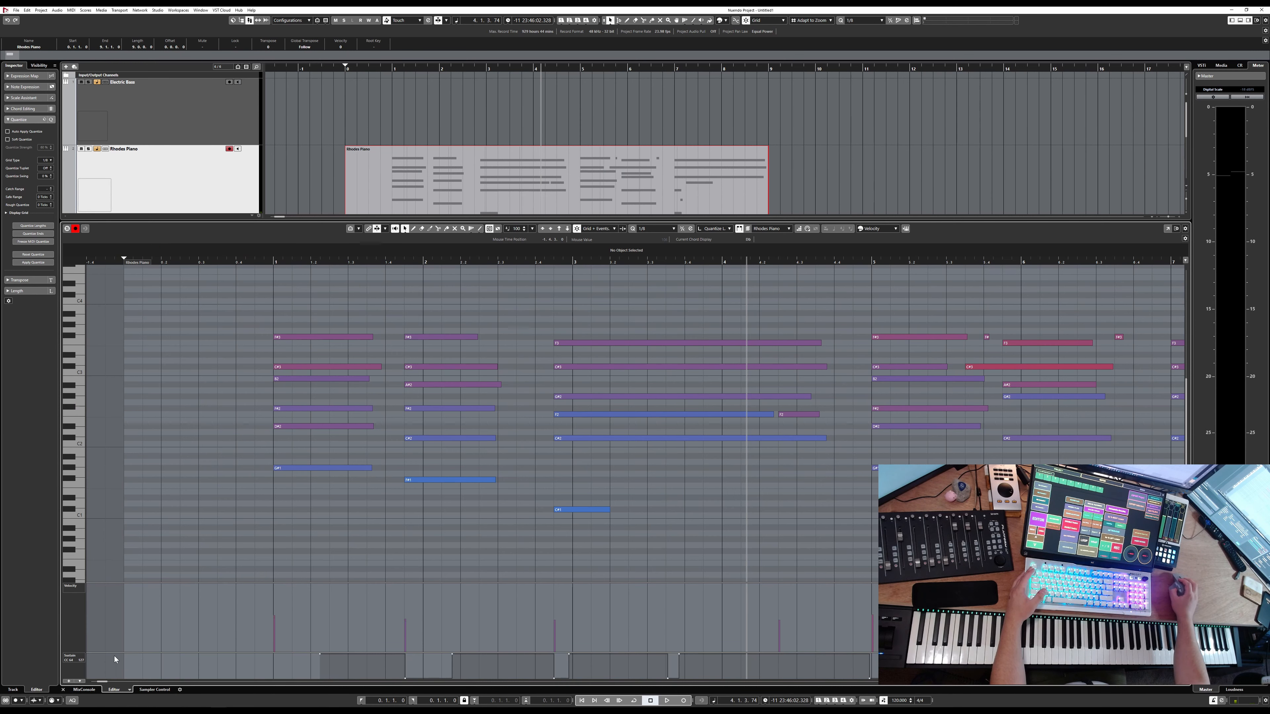
# Step: Enlarge the sustain pedal lane and reduce the height of the velocity lane above it
pyautogui.moveTo(114, 653); pyautogui.dragTo(122, 625)
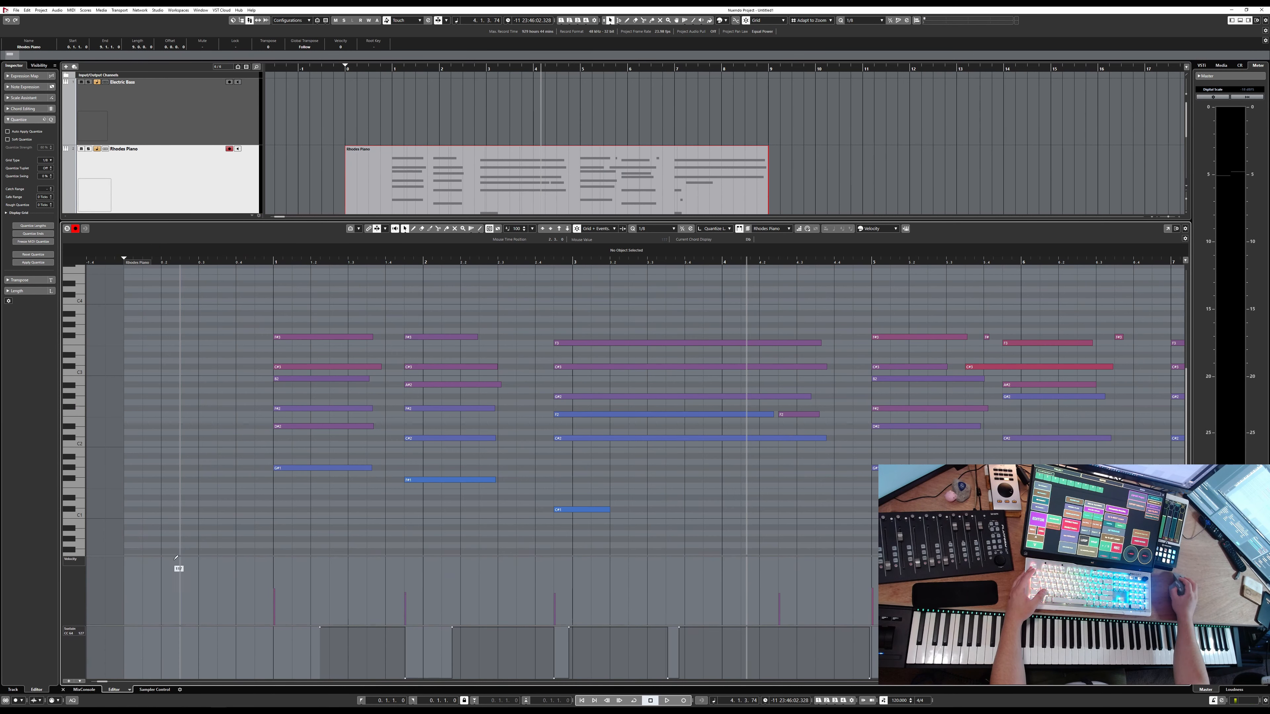
pyautogui.moveTo(176, 558); pyautogui.dragTo(180, 587)
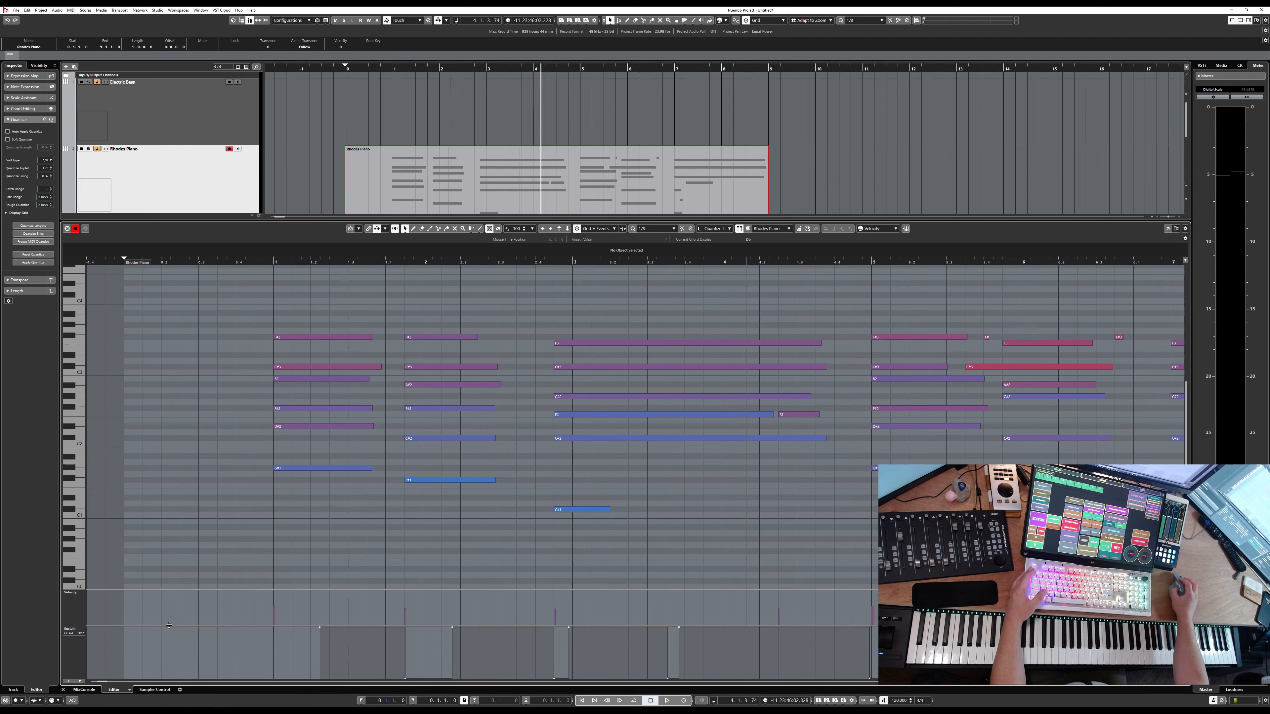
pyautogui.moveTo(169, 626); pyautogui.dragTo(178, 579)
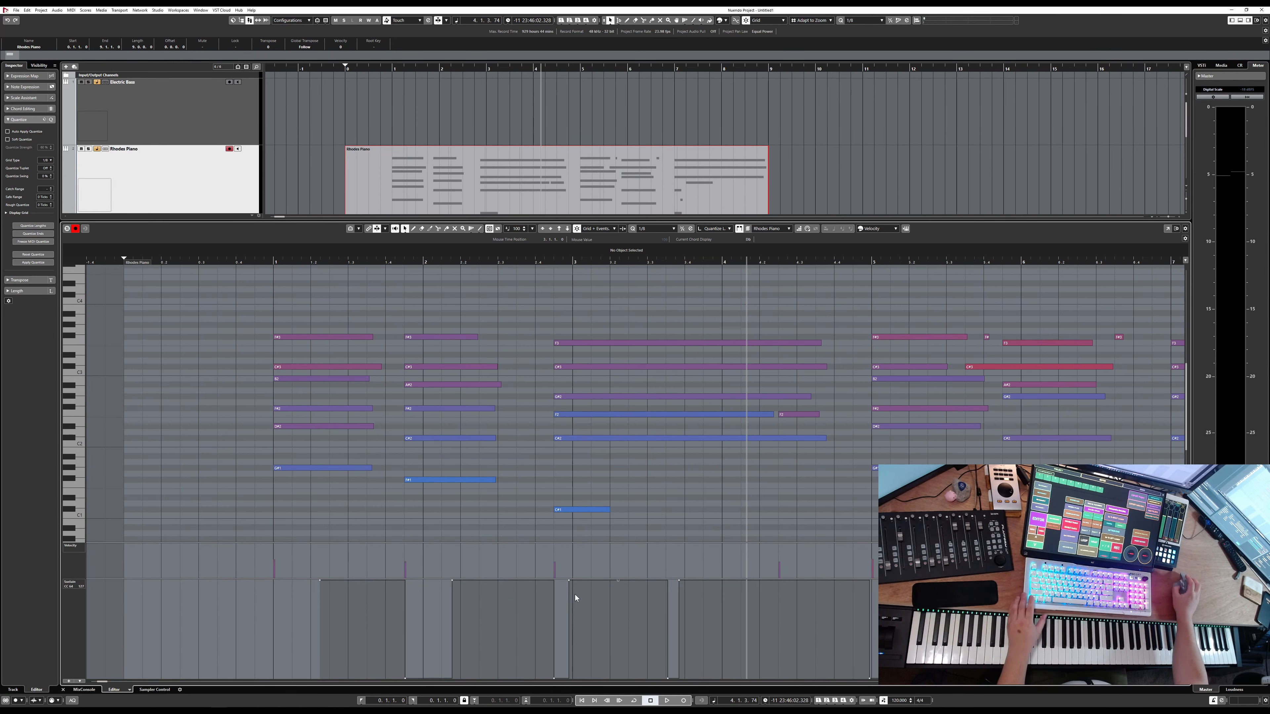
# Step: Play the passage from just before bar 3 to check the sustain pedal data under the long chord
pyautogui.hscroll(2, 574, 594)
pyautogui.scroll(-2, 574, 594)
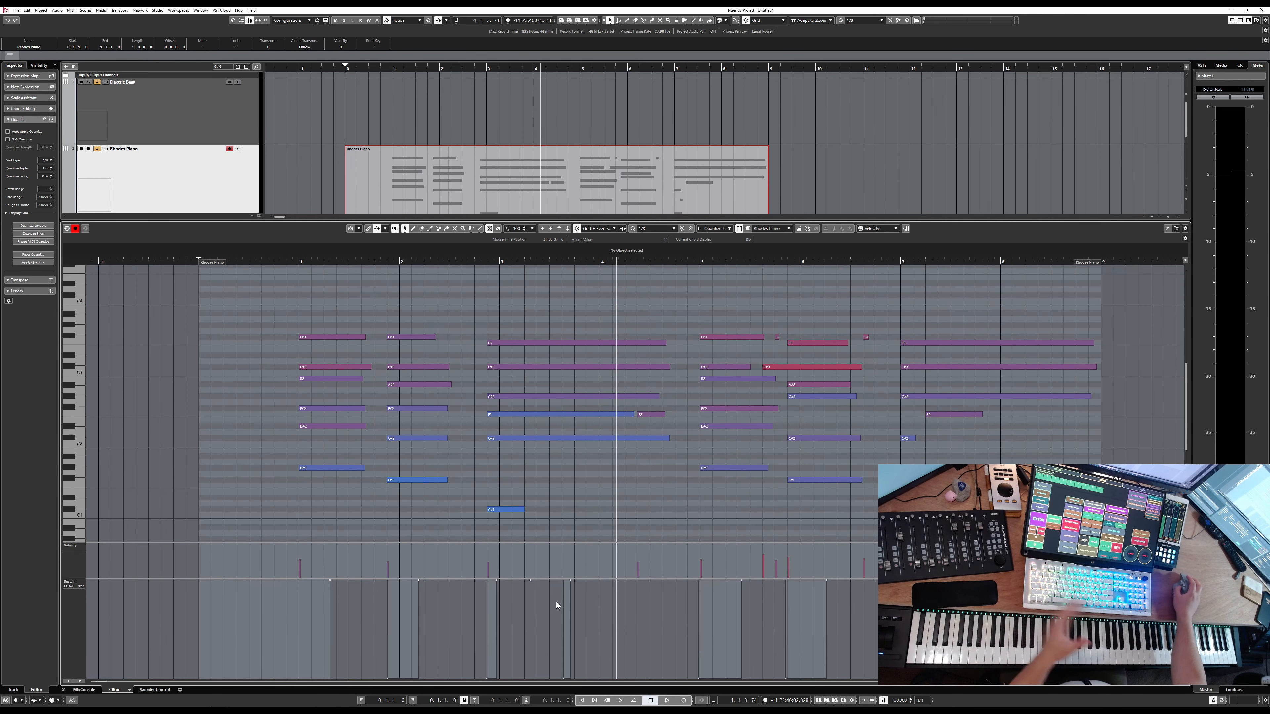
pyautogui.scroll(3, 532, 593)
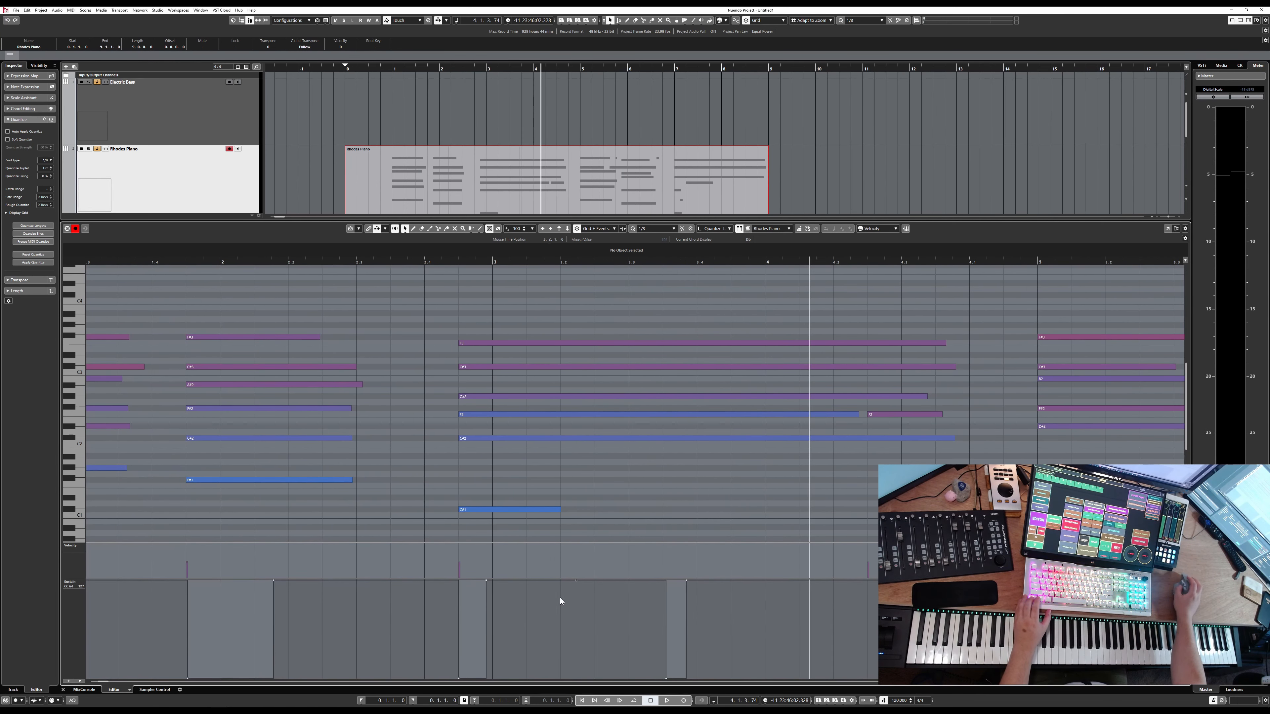
pyautogui.click(447, 262)
pyautogui.press('space')
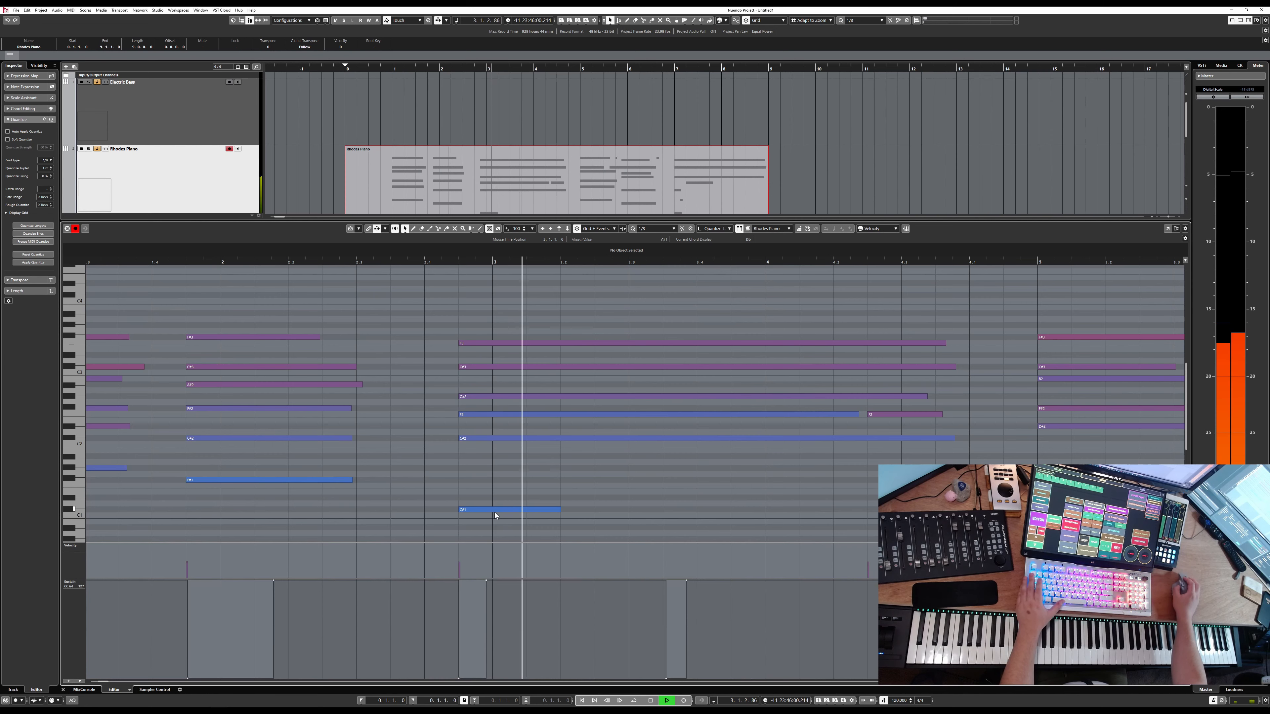
pyautogui.press('space')
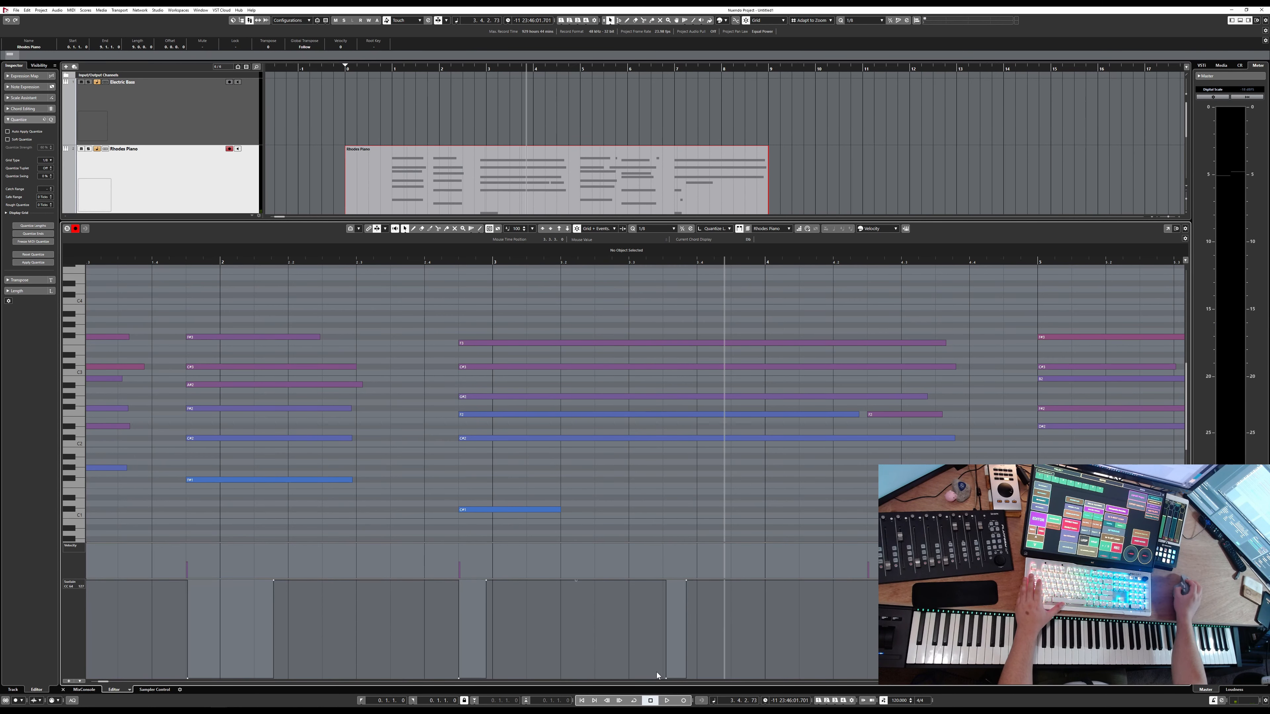
# Step: Delete the sustain pedal release and re-press near the end of bar 3, and play the passage from the end of bar 2
pyautogui.press('Delete')
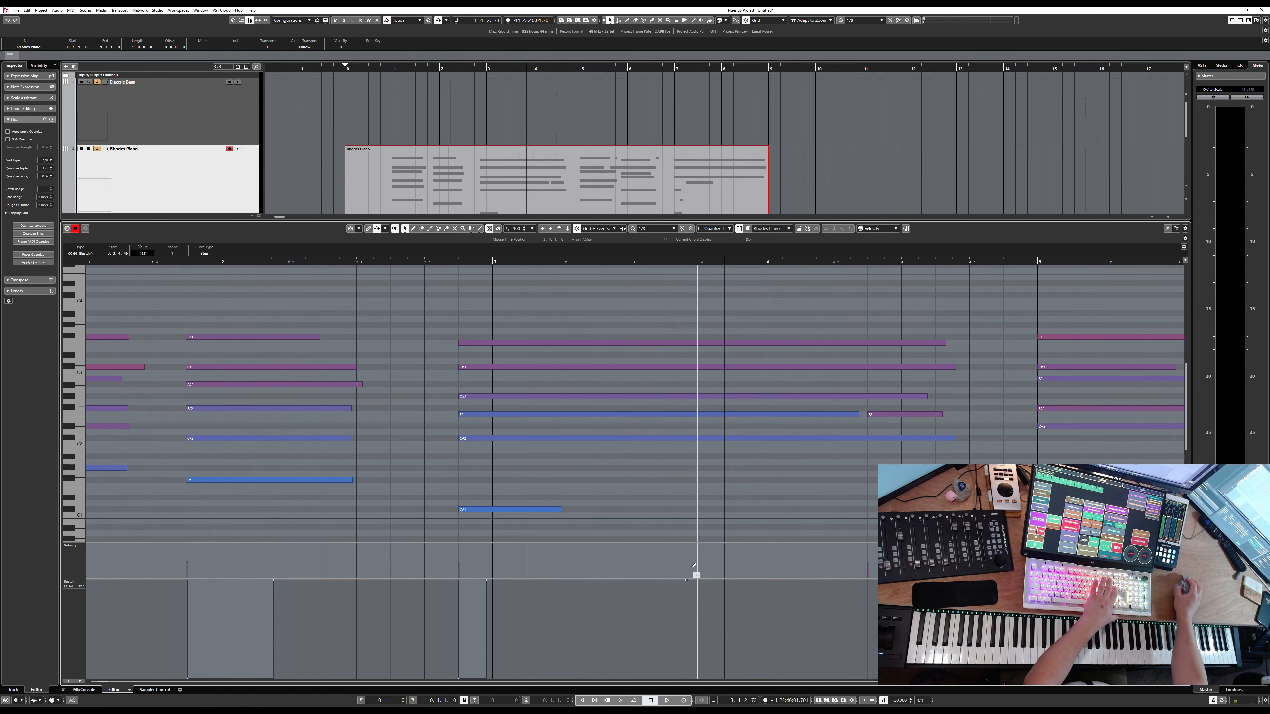
pyautogui.click(444, 263)
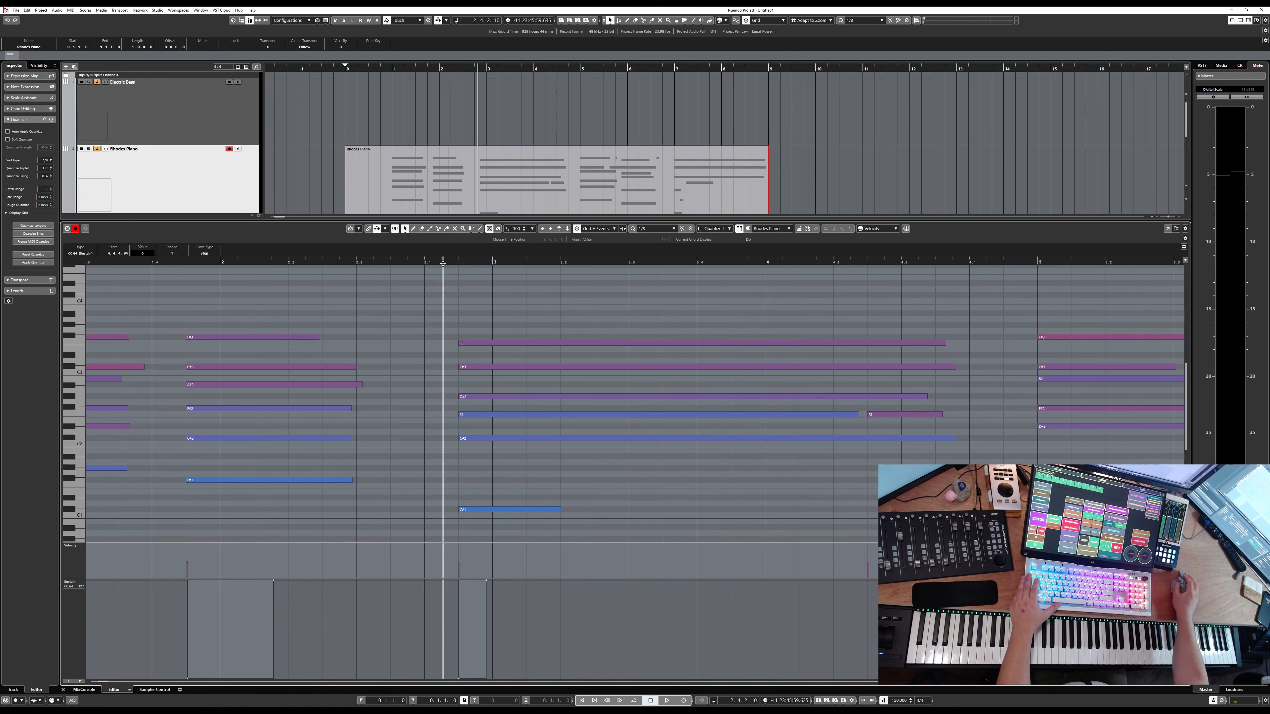
pyautogui.press('space')
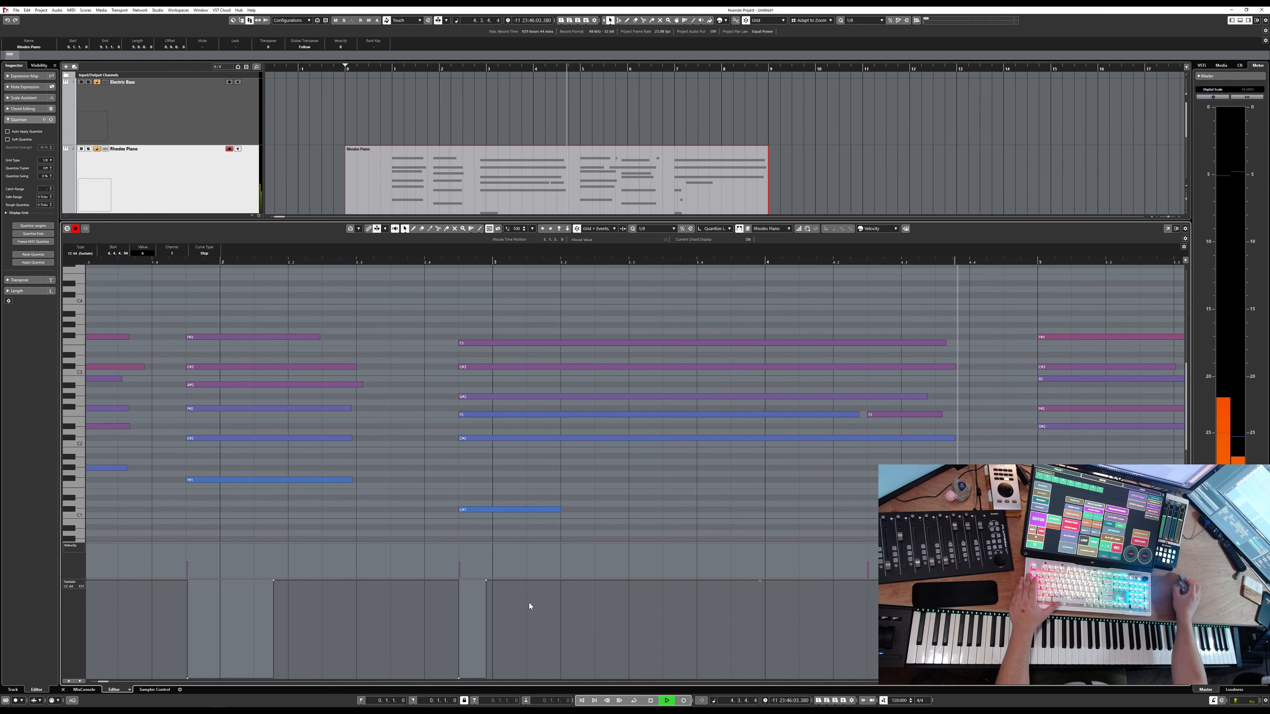
pyautogui.press('space')
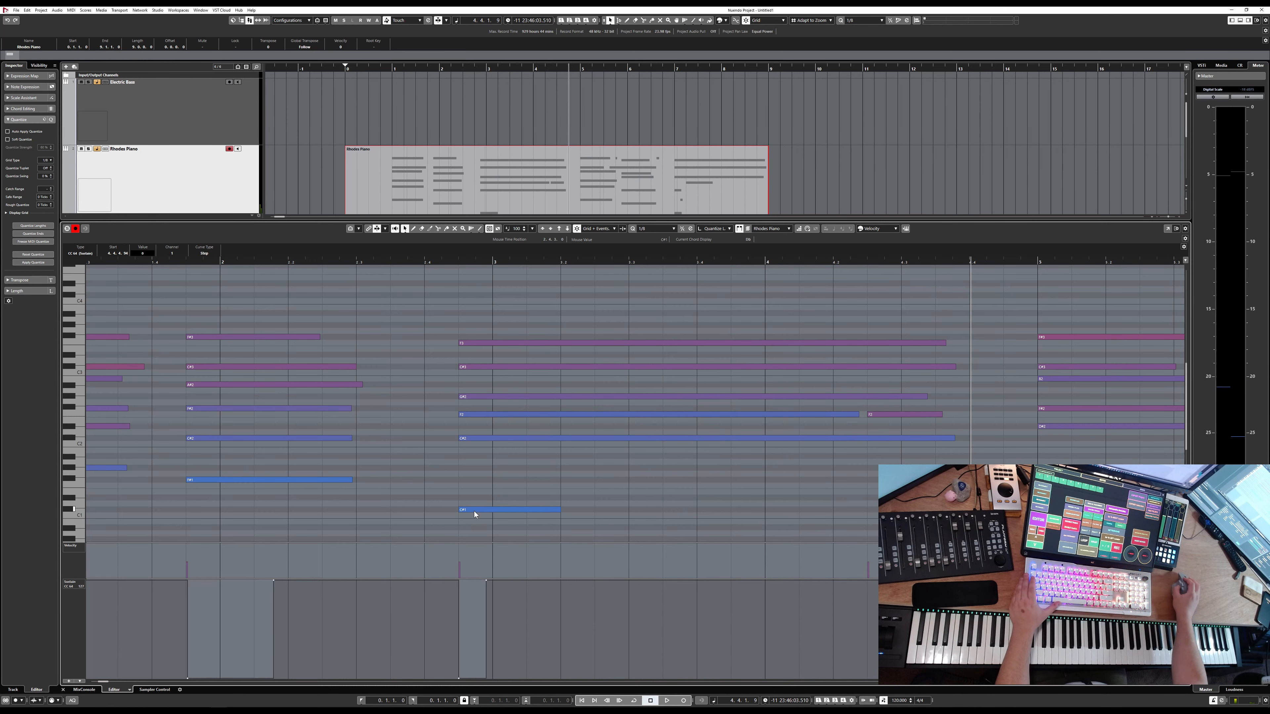
# Step: Trim the velocity lane's height slightly and make the note rows a little taller
pyautogui.scroll(-3, 555, 511)
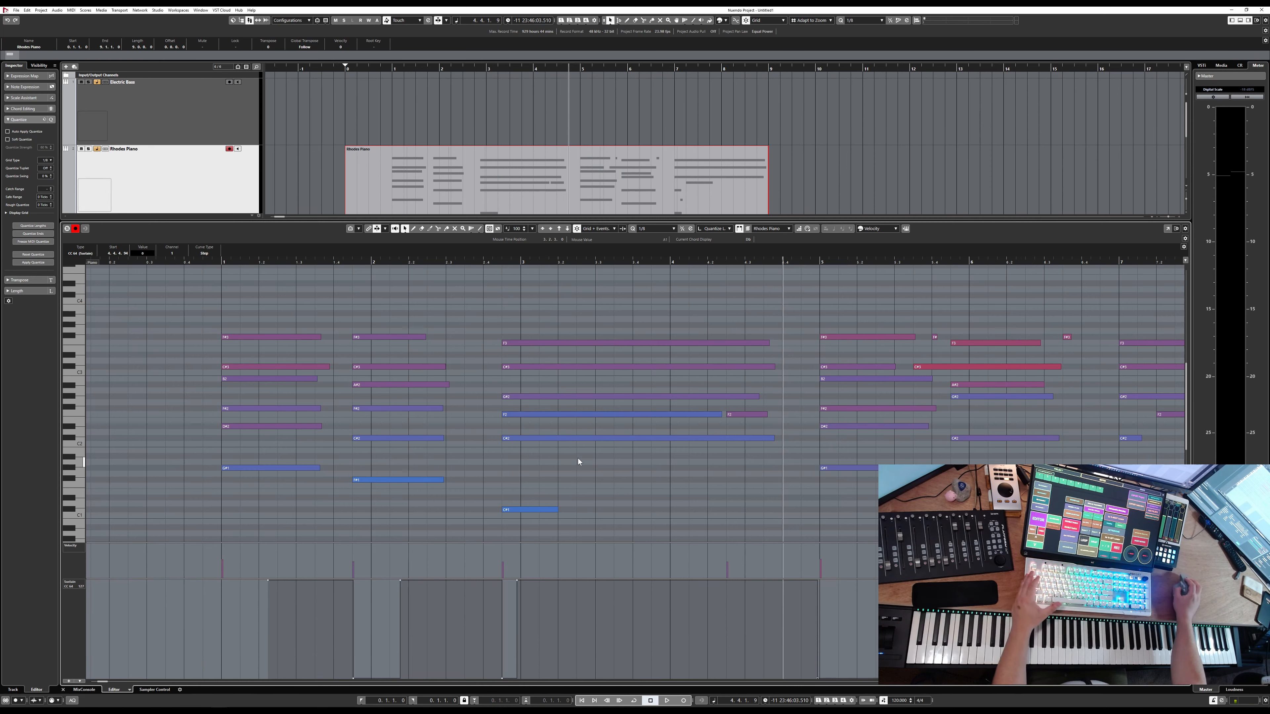
pyautogui.moveTo(564, 544); pyautogui.dragTo(568, 548)
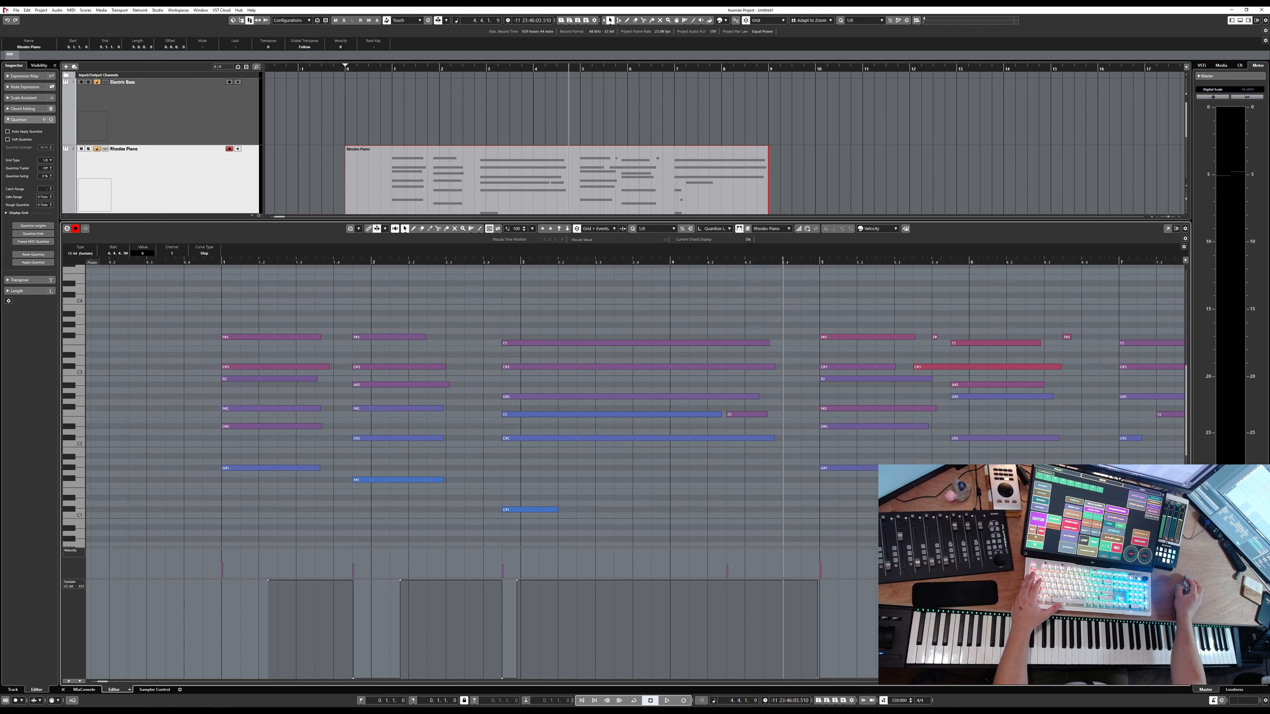
pyautogui.moveTo(1185, 532); pyautogui.dragTo(1185, 532)
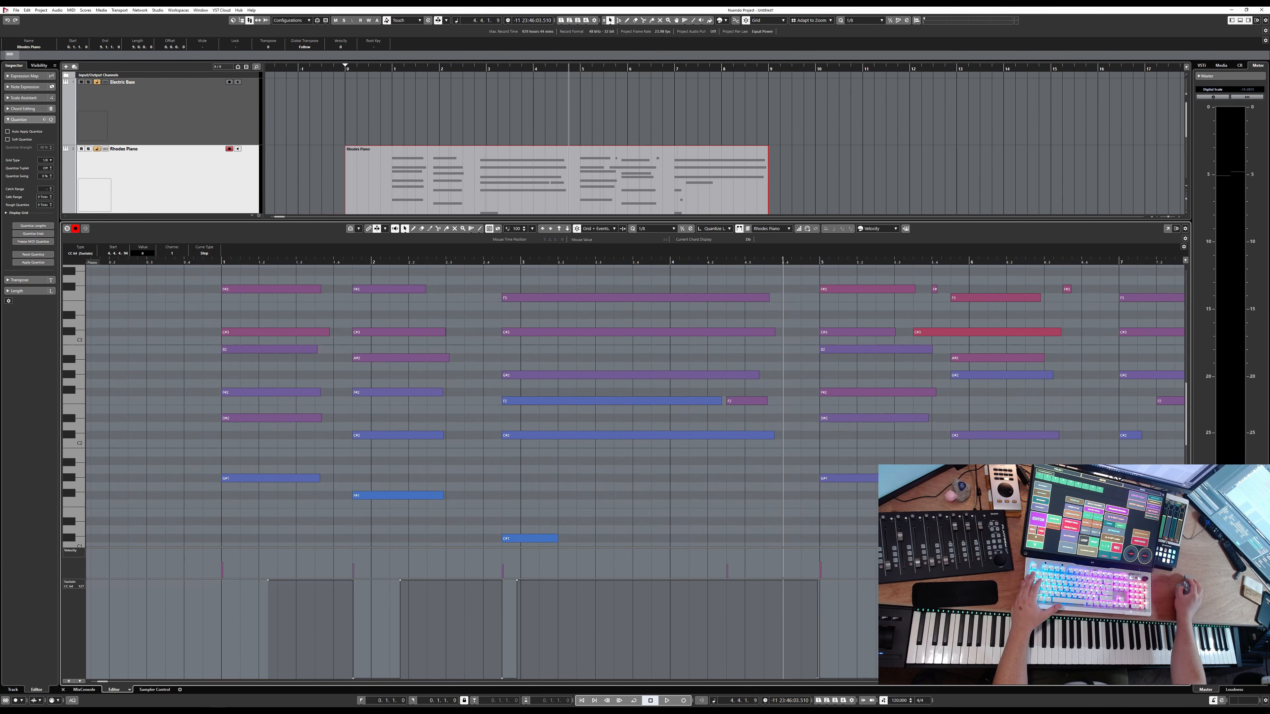
pyautogui.scroll(2, 932, 504)
pyautogui.scroll(-2, 1138, 529)
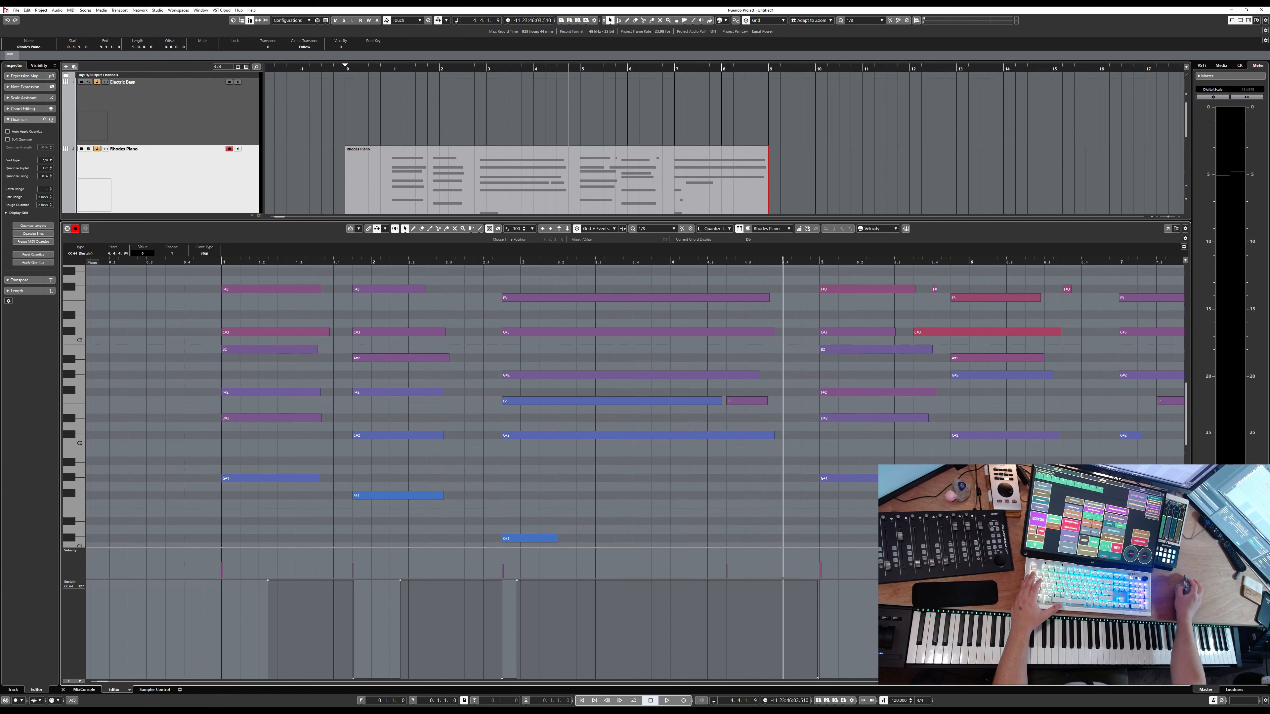
pyautogui.moveTo(1185, 532); pyautogui.dragTo(1185, 528)
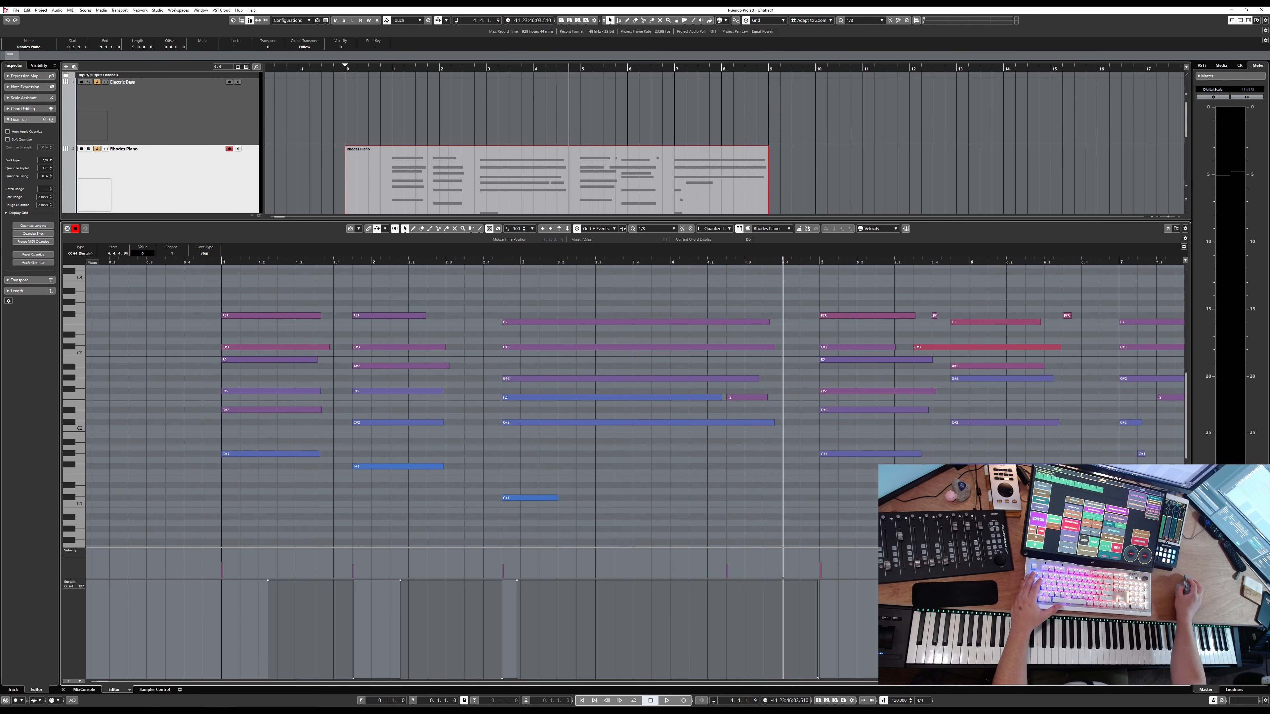
# Step: Close the Key Editor and play the Rhodes Piano part from bar 4 into bar 6 in the project view
pyautogui.hotkey('ctrl', 'alt', 'e')
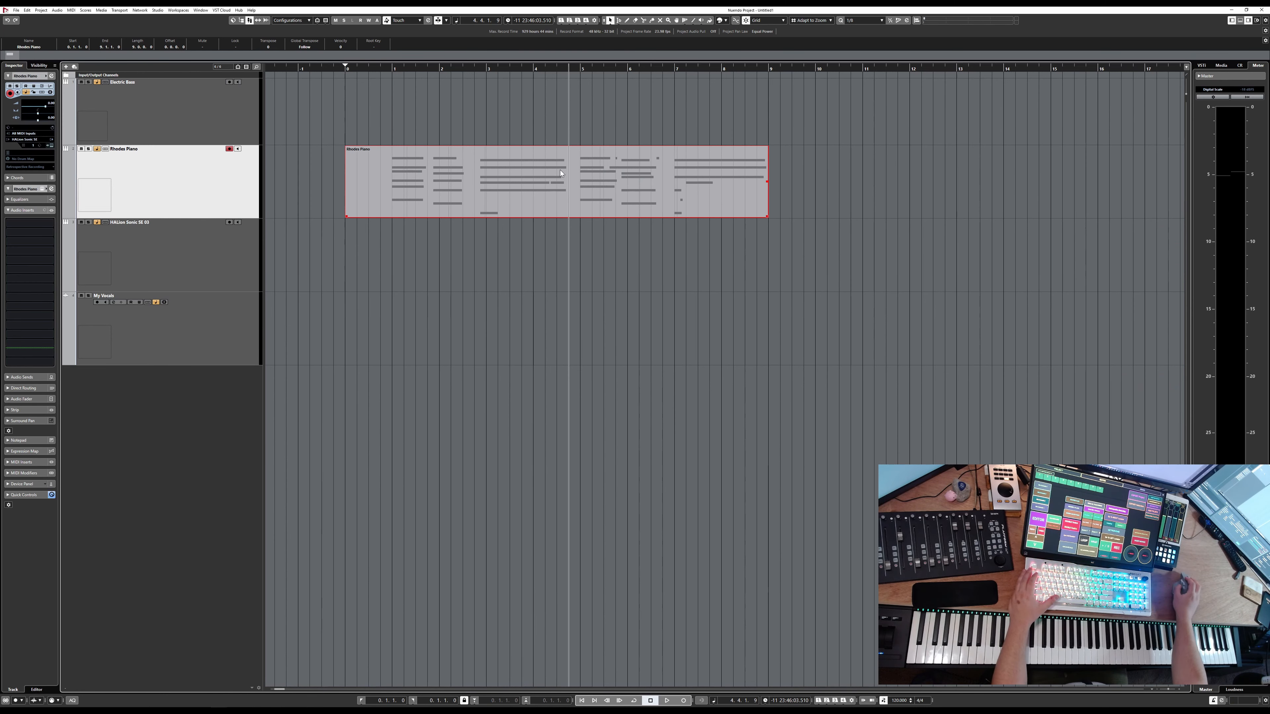
pyautogui.press('space')
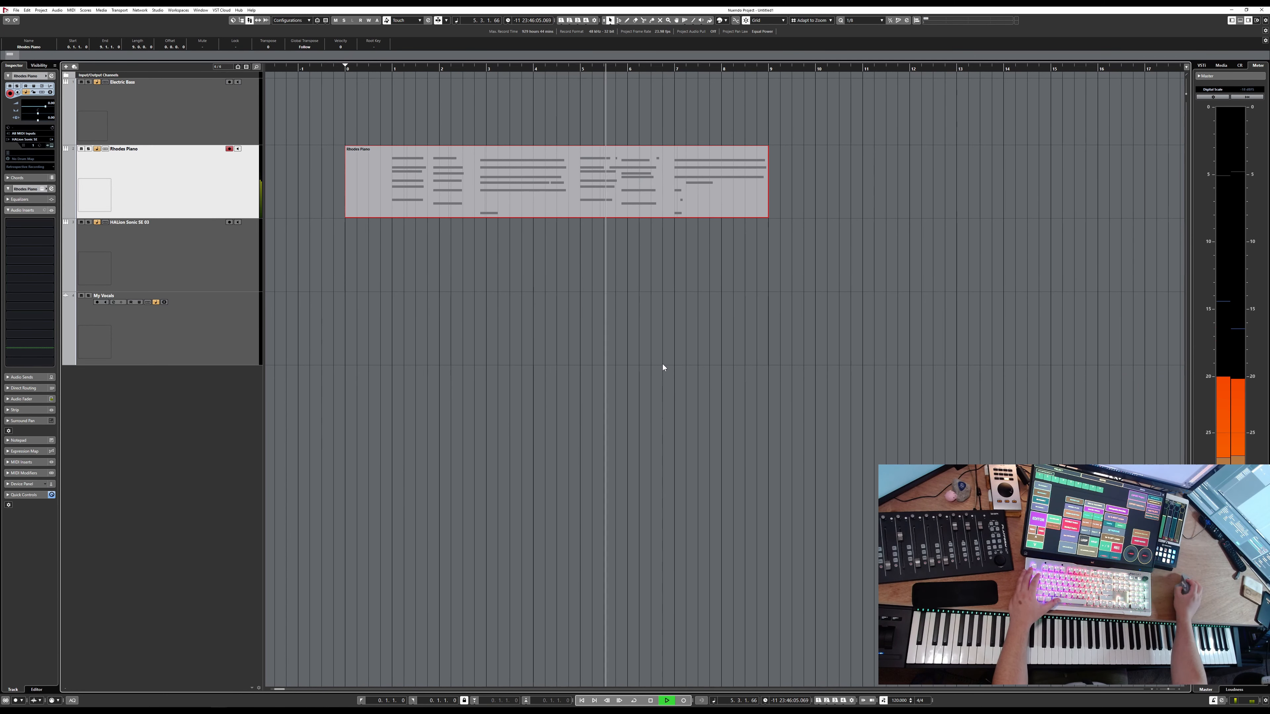
pyautogui.press('space')
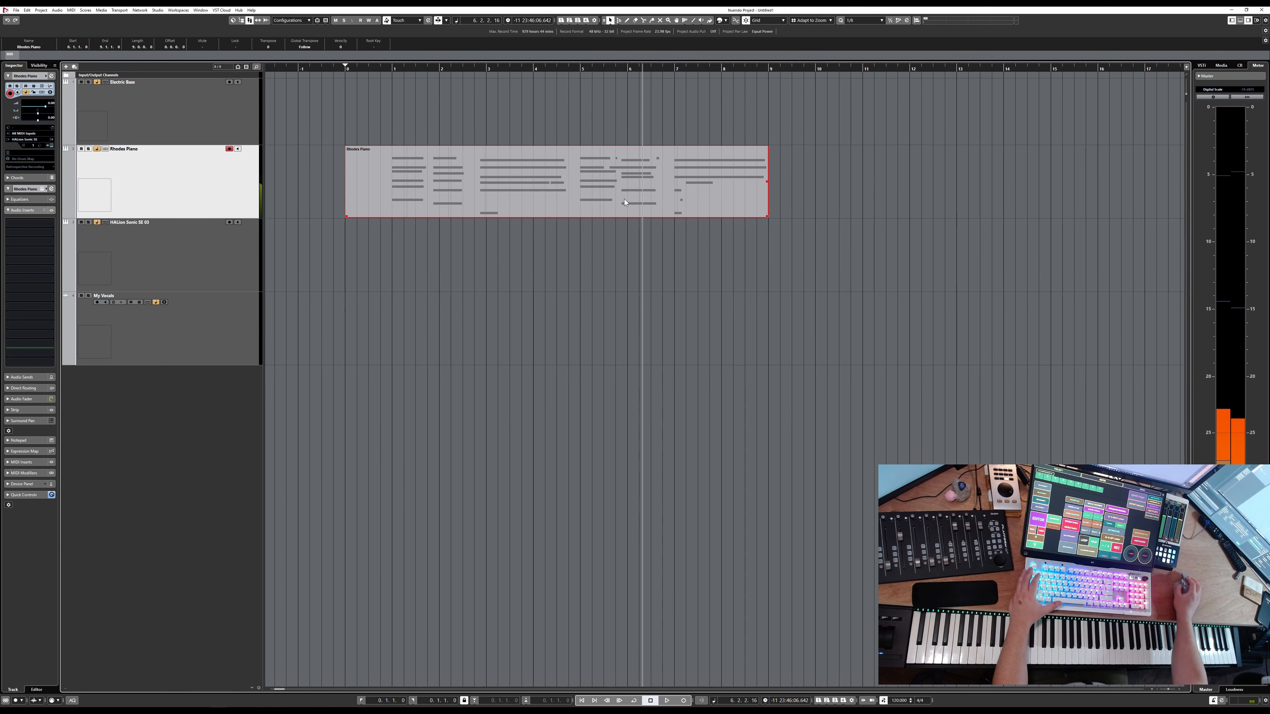
# Step: Reopen the Rhodes Piano part in the Key Editor and transpose the top note of the chord just before bar 6 up one semitone
pyautogui.doubleClick(624, 201)
pyautogui.scroll(3, 766, 359)
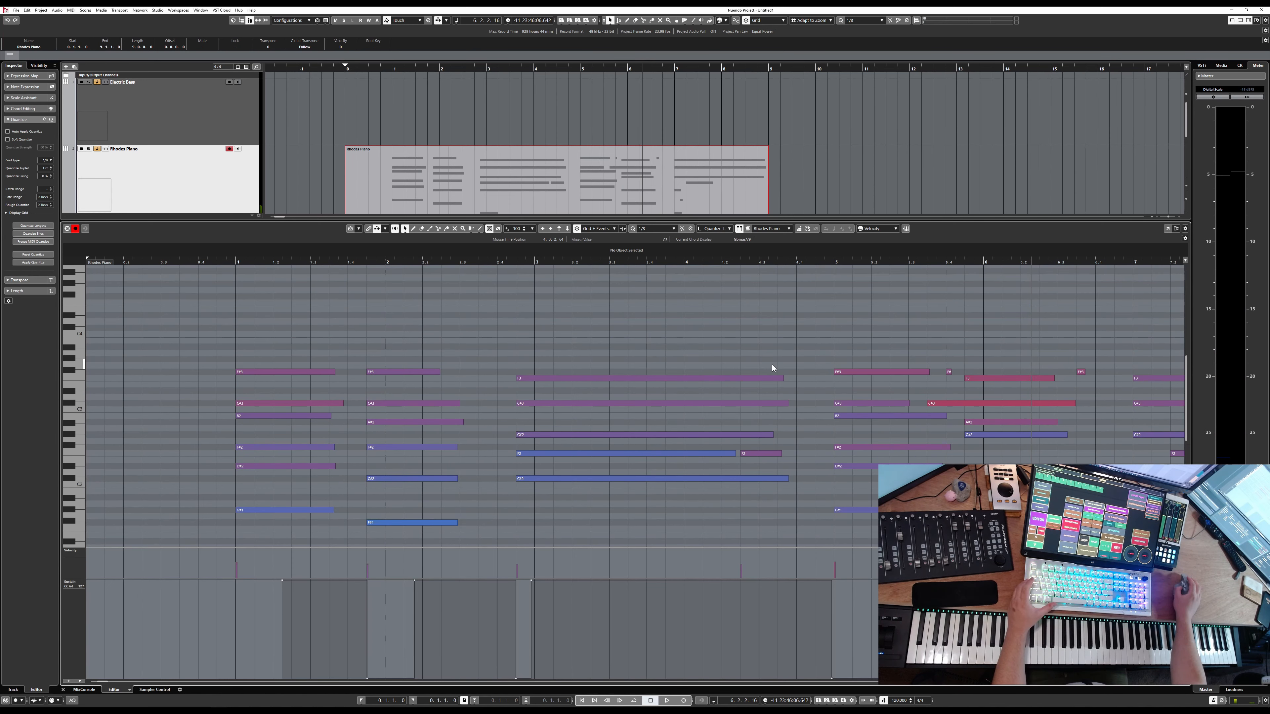
pyautogui.scroll(-4, 772, 364)
pyautogui.hscroll(4, 819, 371)
pyautogui.scroll(4, 810, 373)
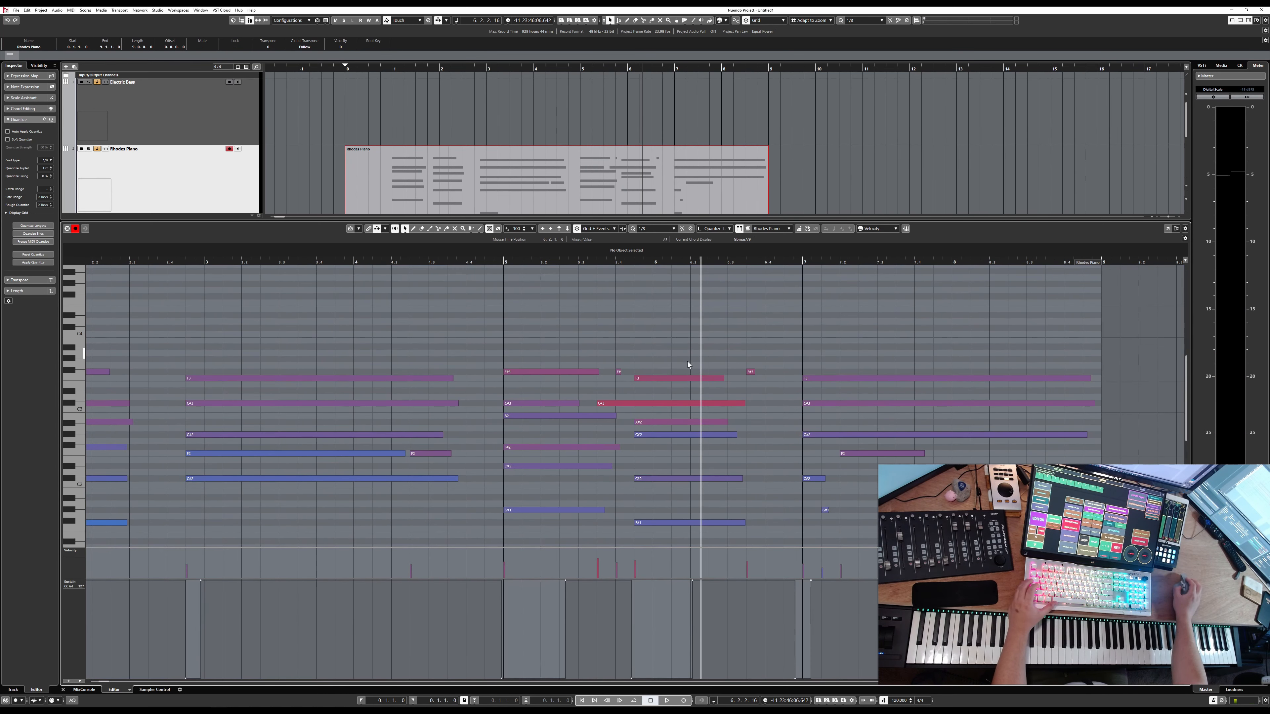
pyautogui.click(683, 377)
pyautogui.press('Up')
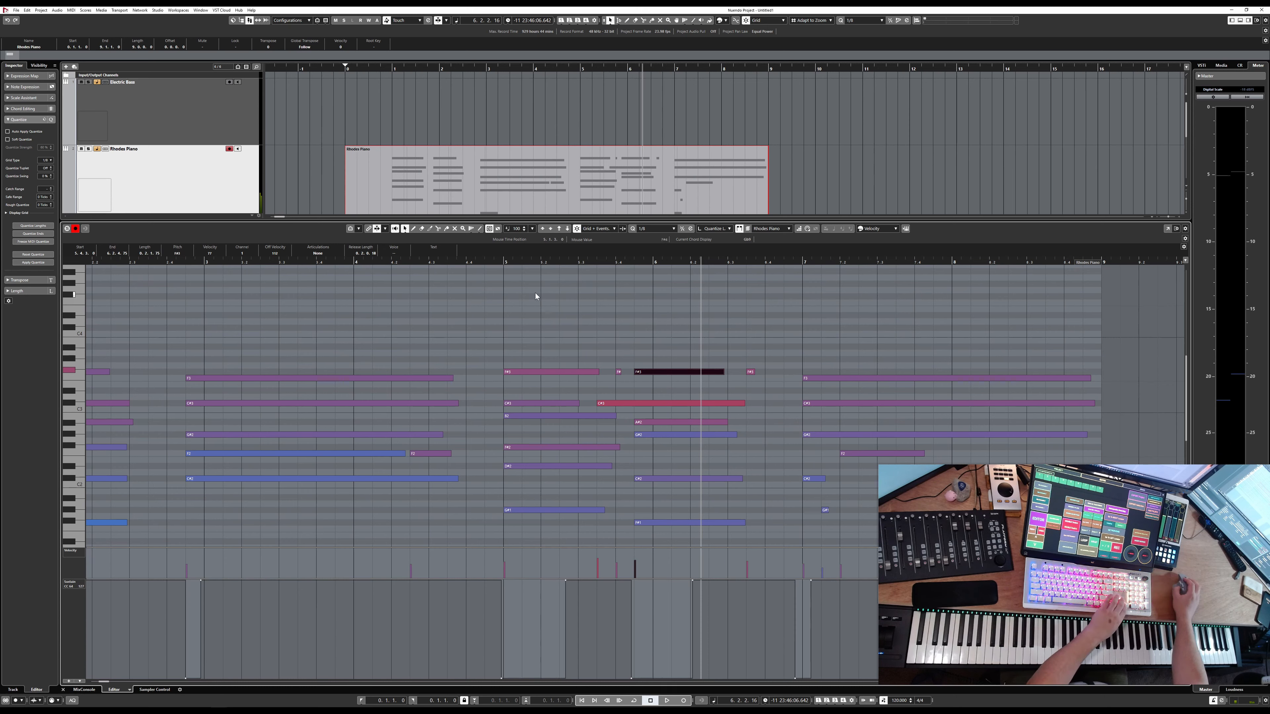
# Step: Play the passage from just before bar 5 through bar 6 to check the transposed top note
pyautogui.click(499, 262)
pyautogui.press('space')
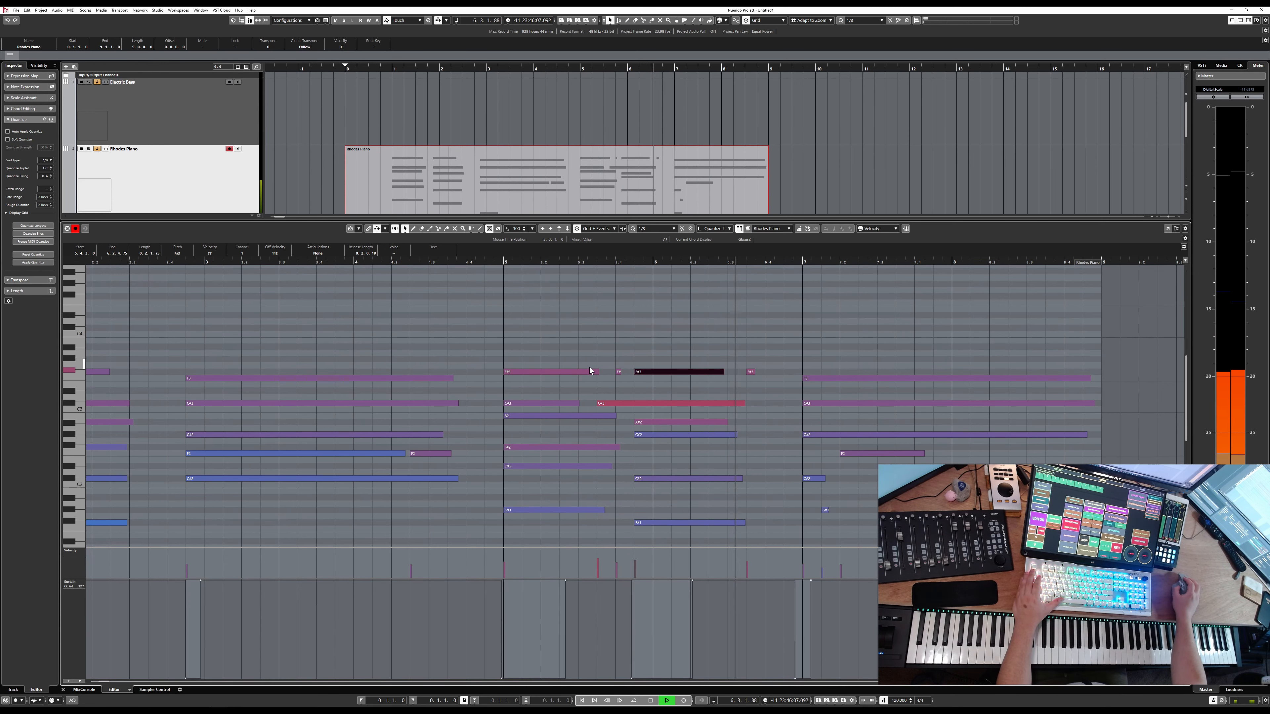
pyautogui.press('space')
# Step: Transpose the short high note late in bar 6 up two semitones and the short one late in bar 5 up four semitones
pyautogui.click(750, 372)
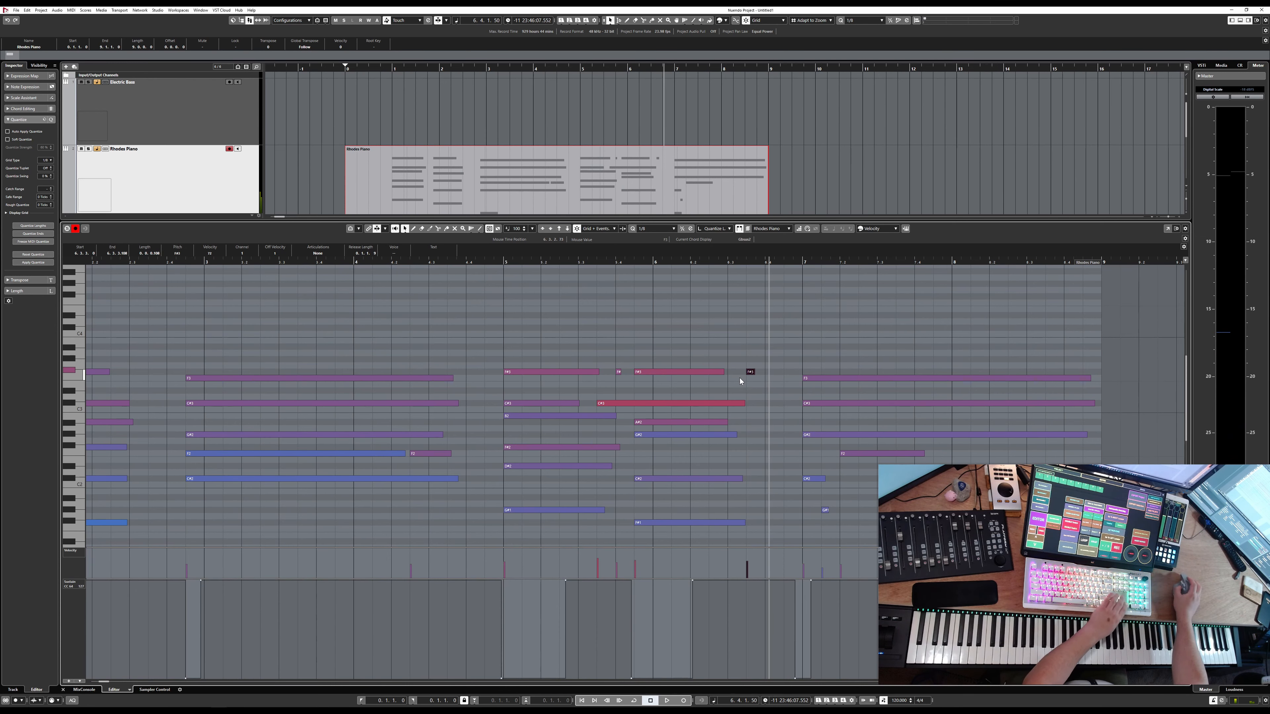
pyautogui.click(619, 371)
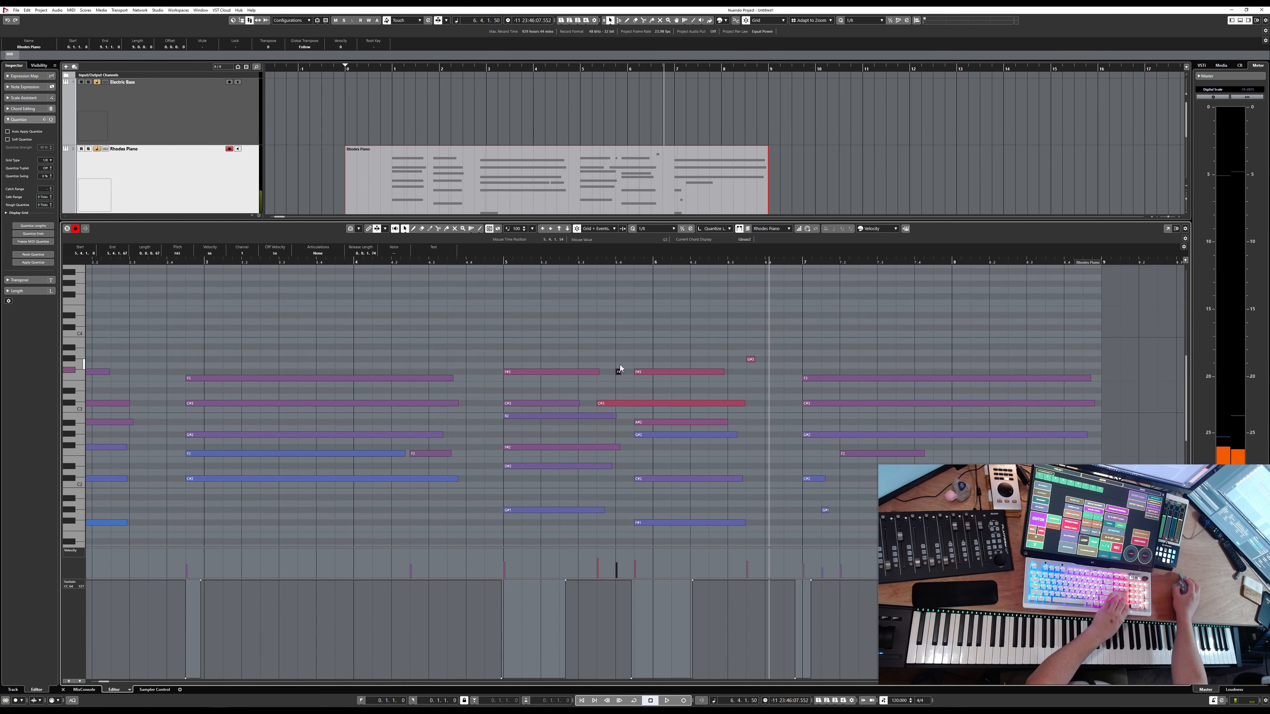
# Step: Play from the end of bar 4 into bar 8 to check the corrected short notes, and bring the low notes into view
pyautogui.click(481, 262)
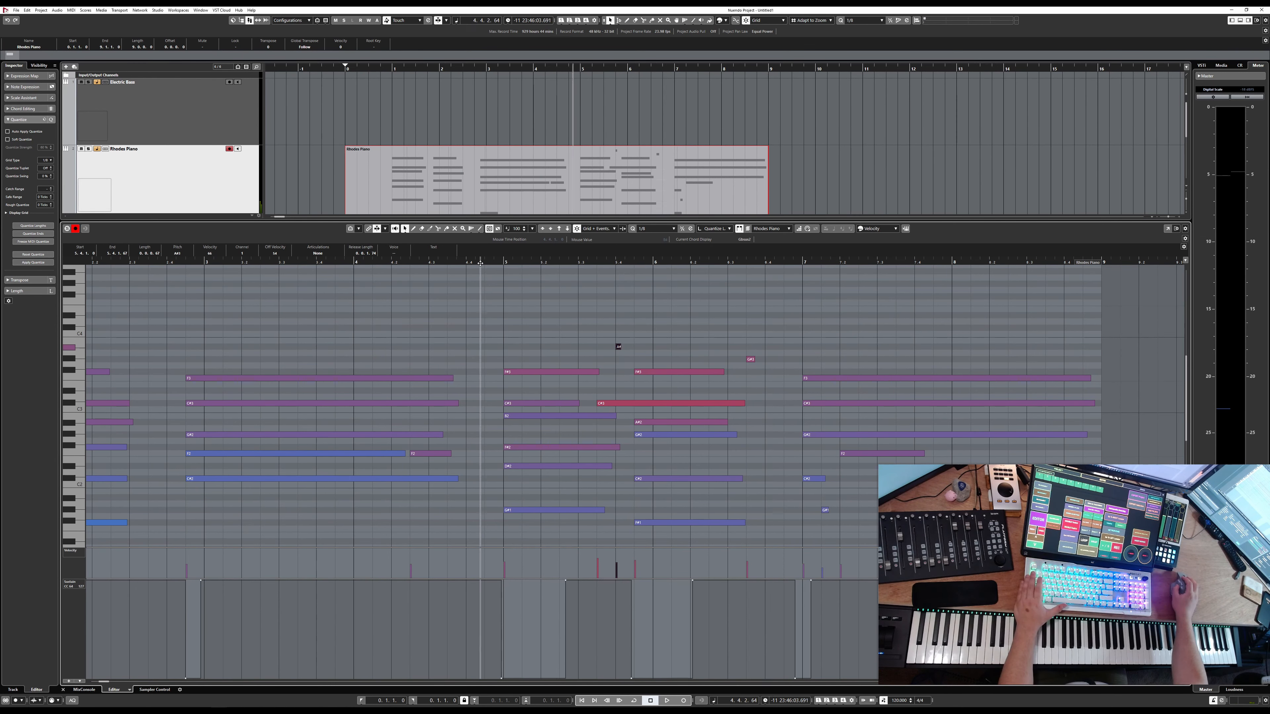
pyautogui.press('space')
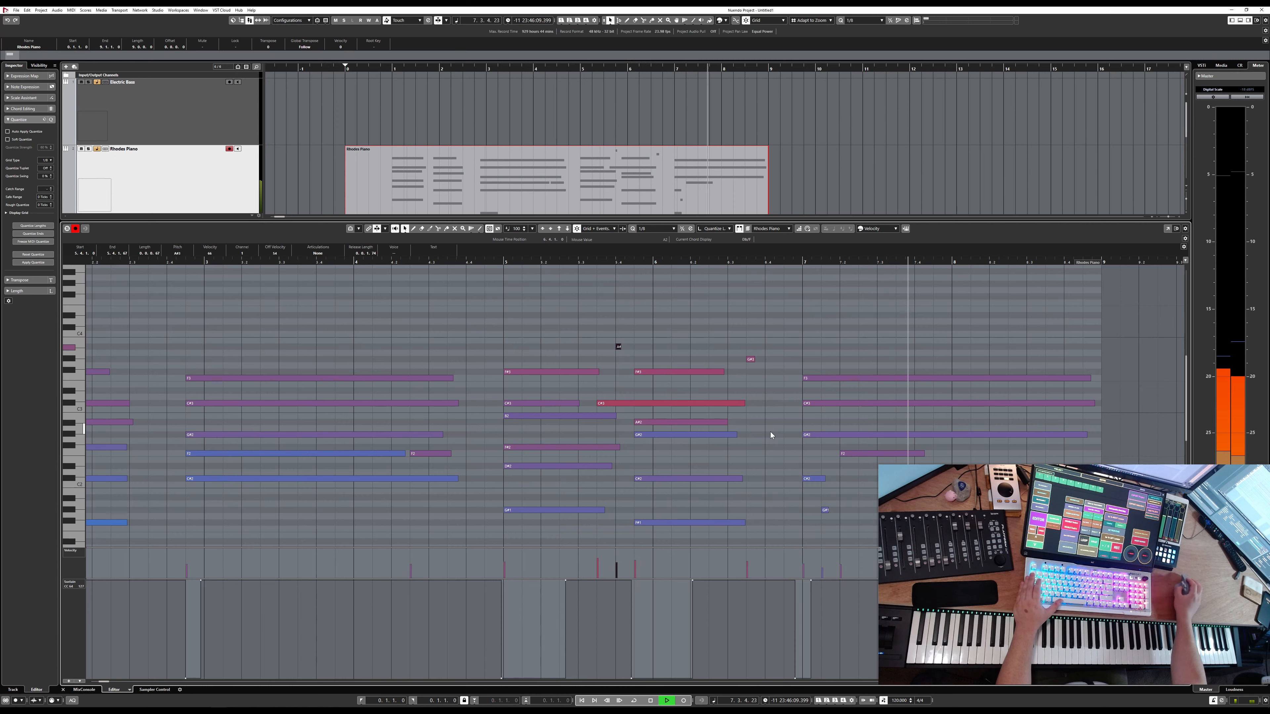
pyautogui.press('space')
pyautogui.scroll(-3, 782, 426)
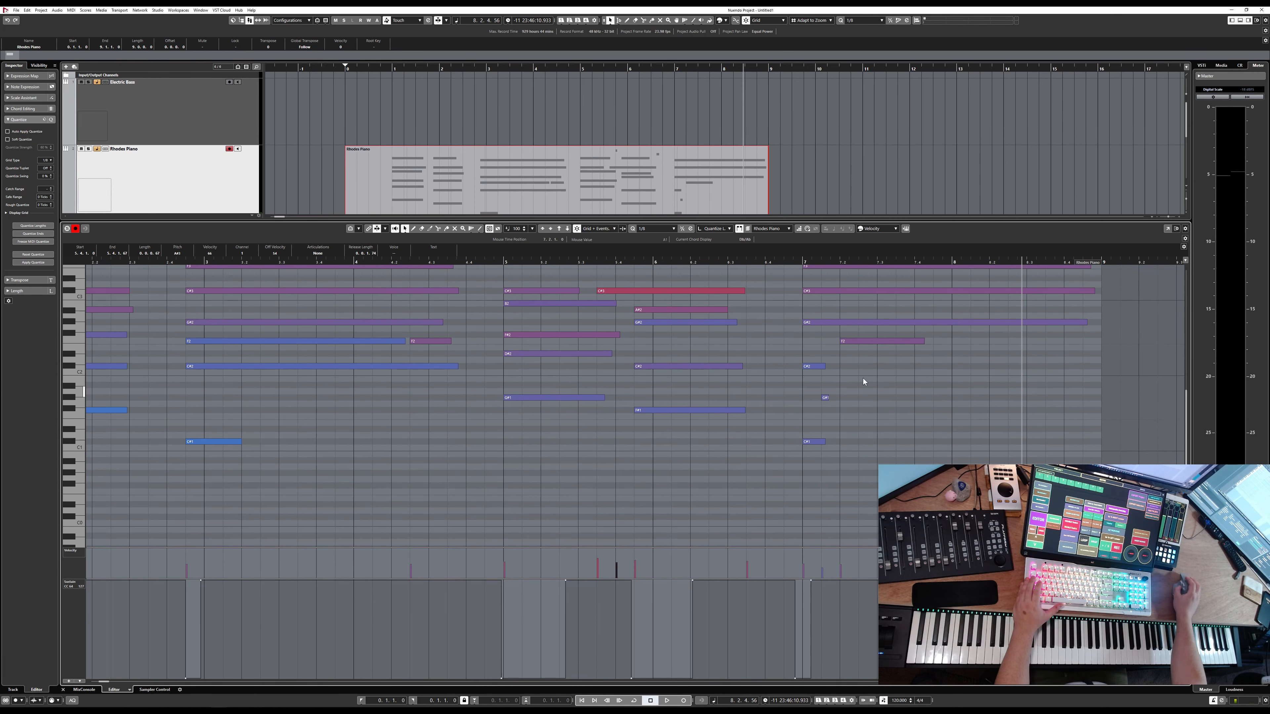
# Step: Move the short low note after bar 7 back onto the bar line and extend the late F note's start to bar 7
pyautogui.moveTo(793, 343); pyautogui.dragTo(871, 344)
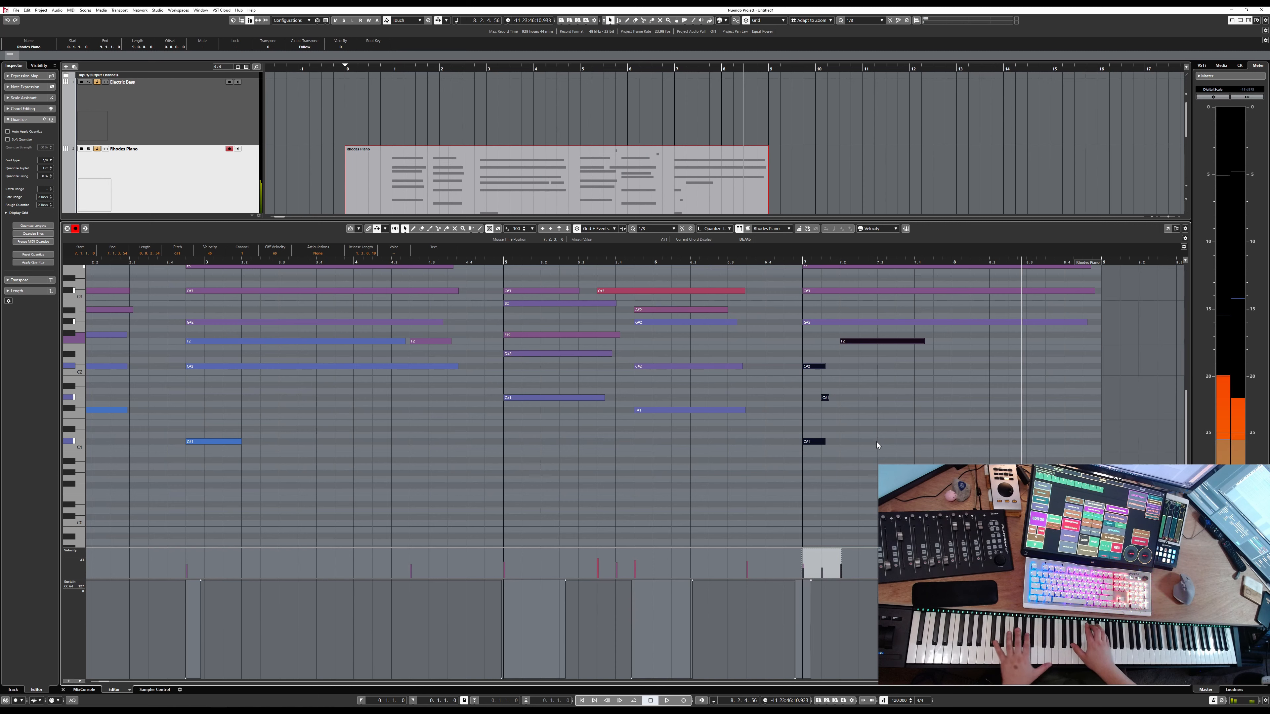
pyautogui.click(871, 409)
pyautogui.click(825, 398)
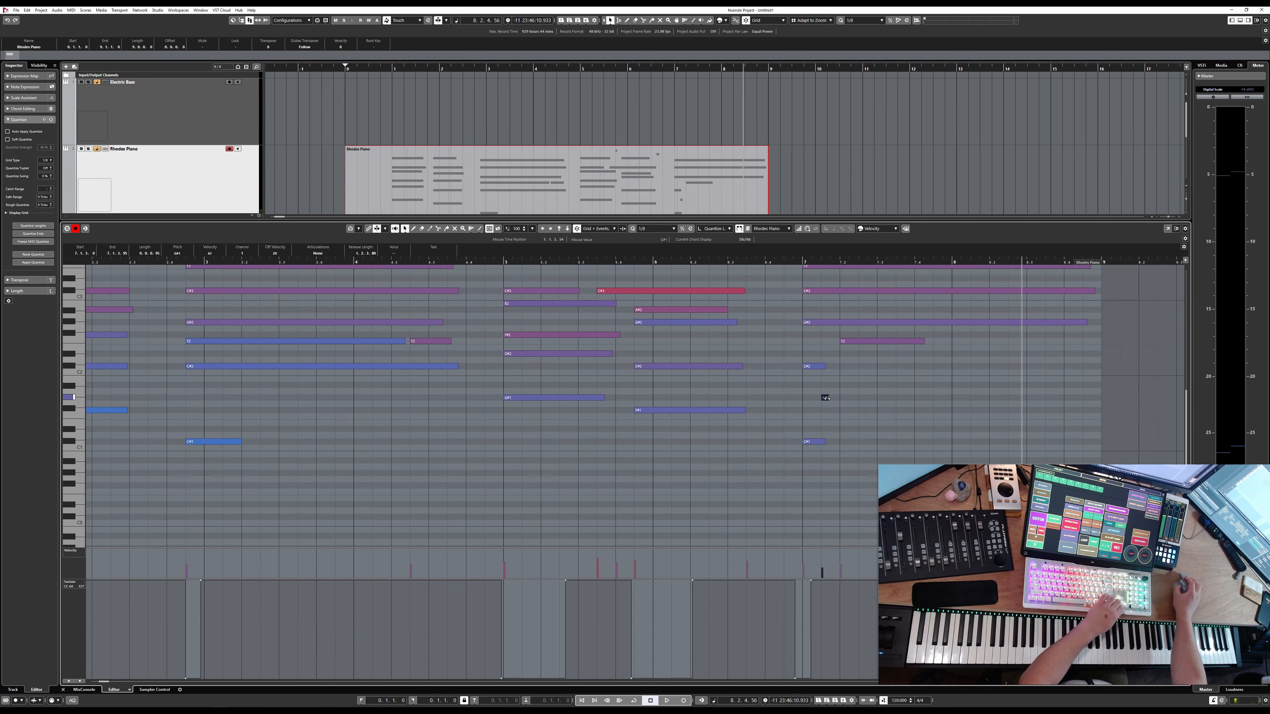
pyautogui.moveTo(822, 399); pyautogui.dragTo(816, 399)
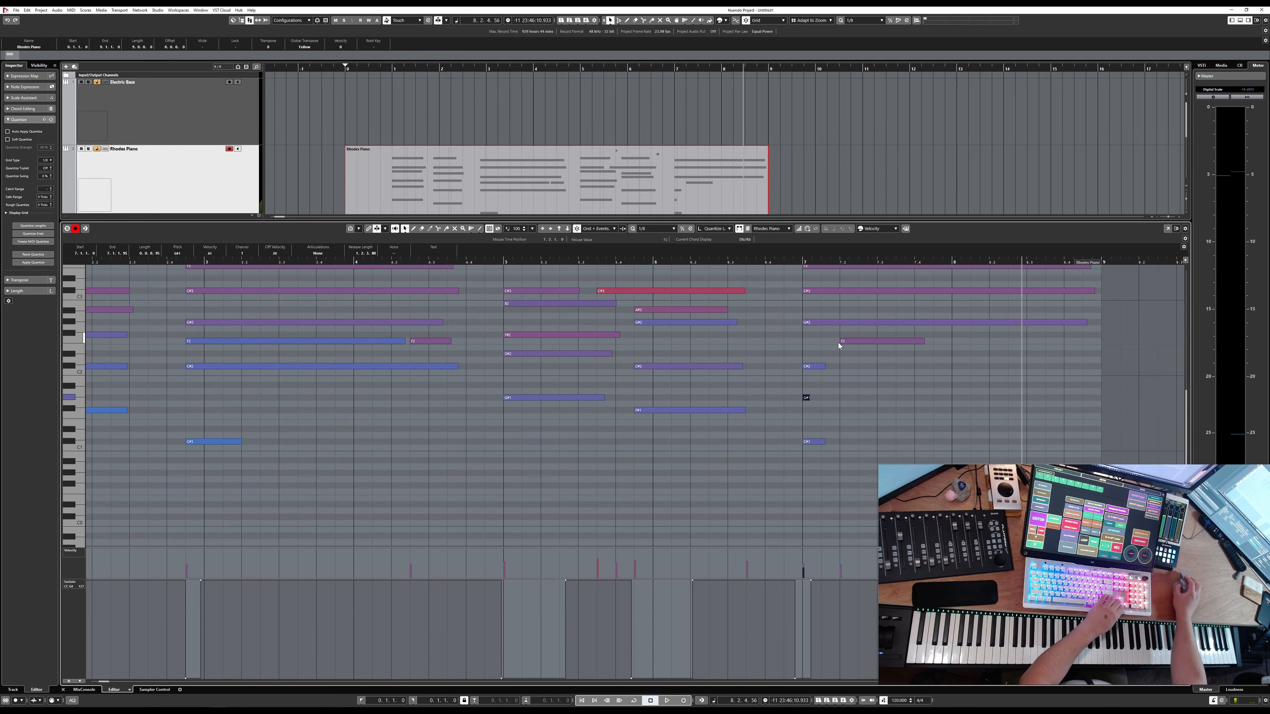
pyautogui.moveTo(840, 341); pyautogui.dragTo(804, 341)
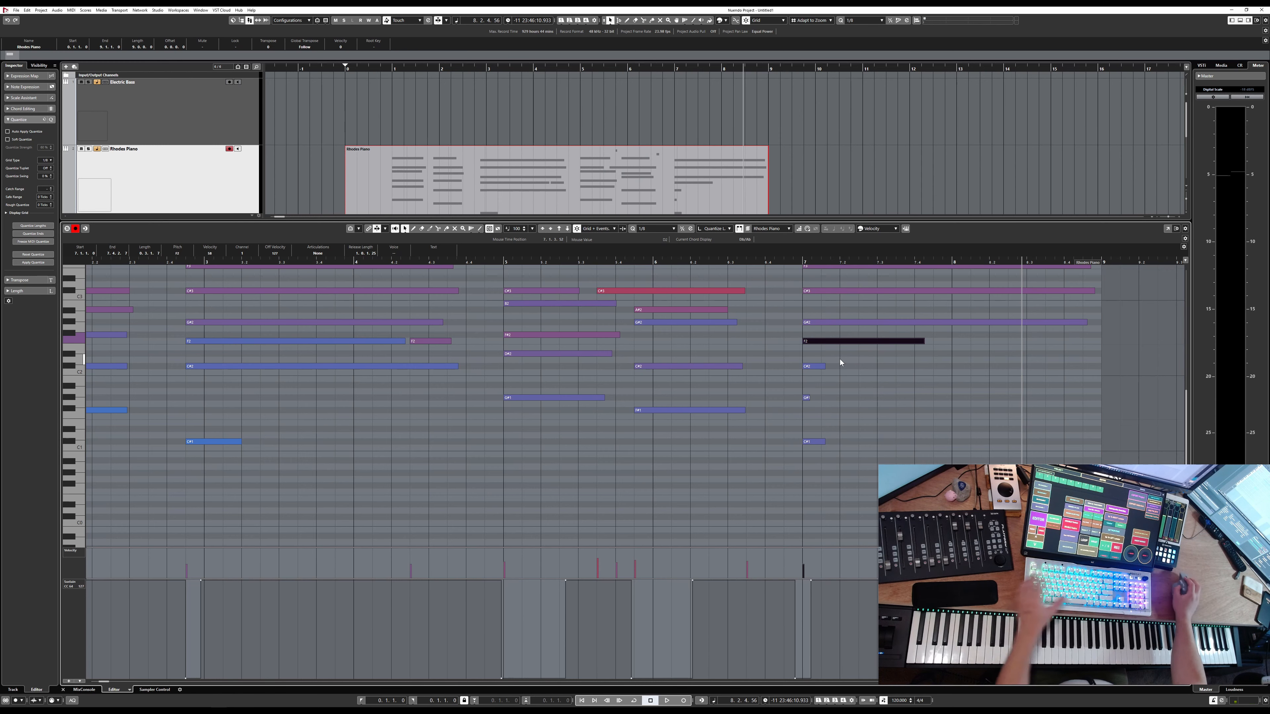
# Step: Play from bar 6 to just past bar 8 to check the aligned bar 7 chord, and close the Key Editor
pyautogui.scroll(3, 868, 384)
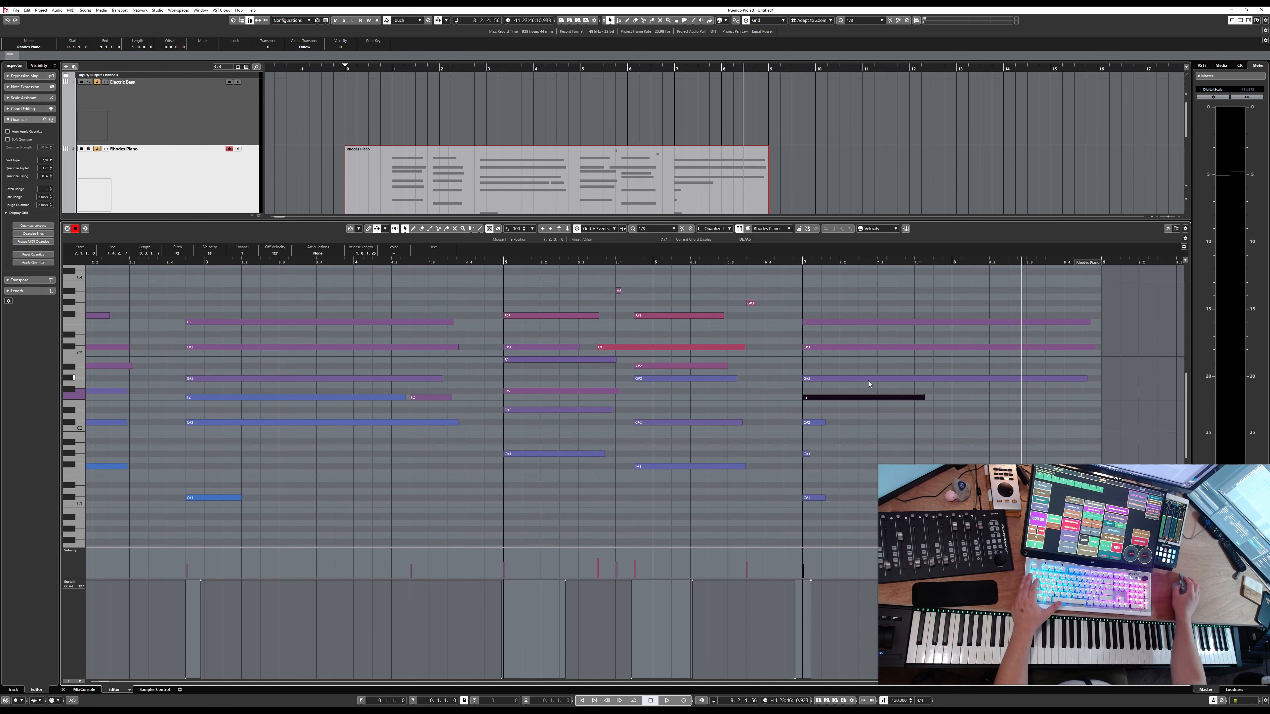
pyautogui.click(651, 262)
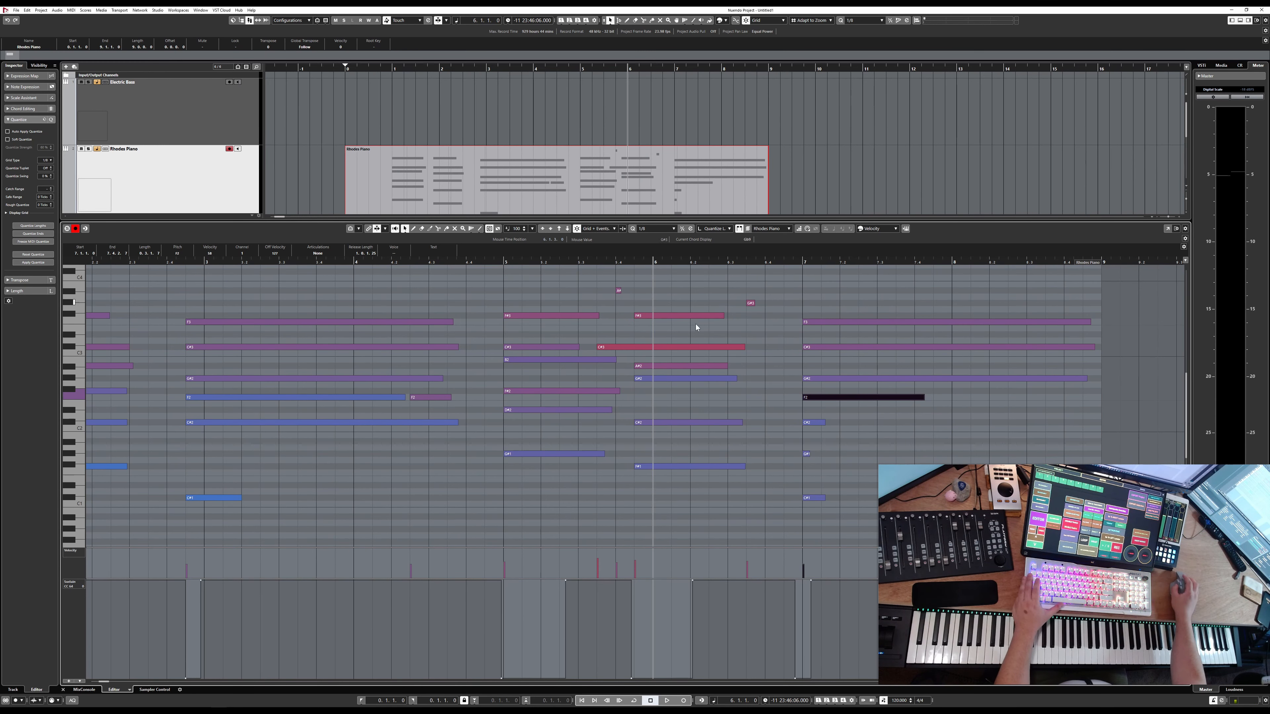
pyautogui.press('space')
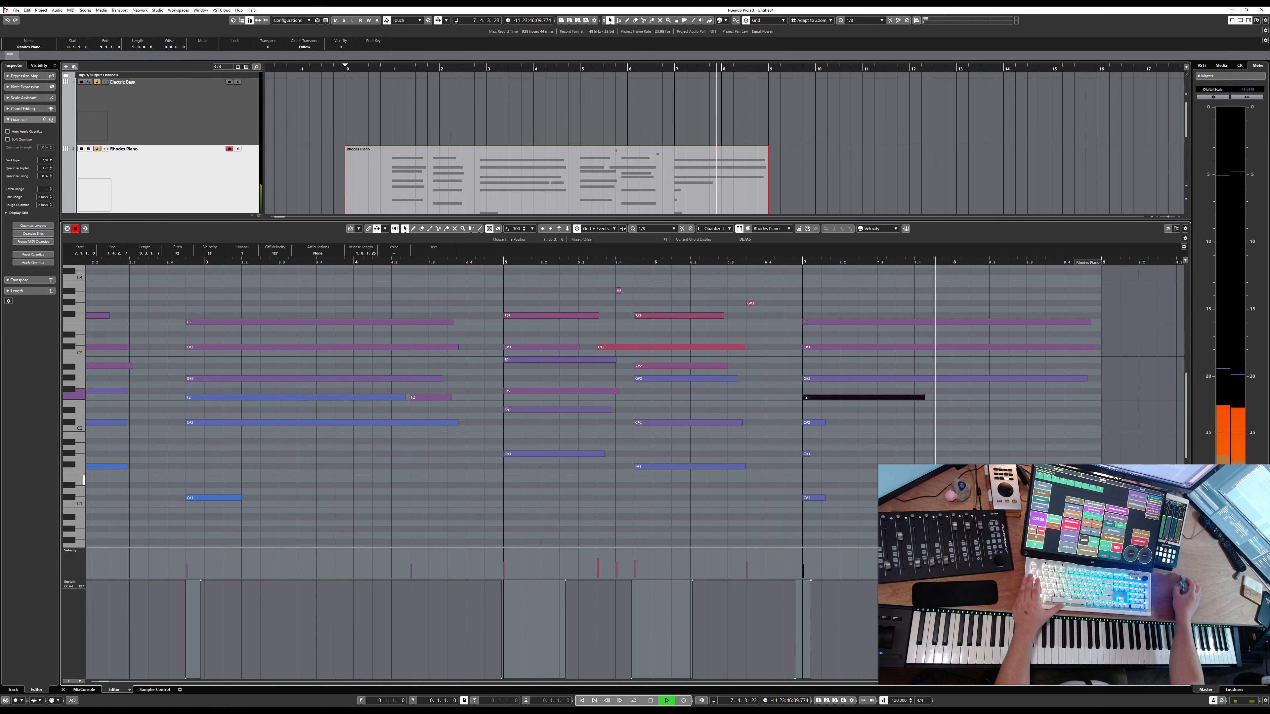
pyautogui.press('space')
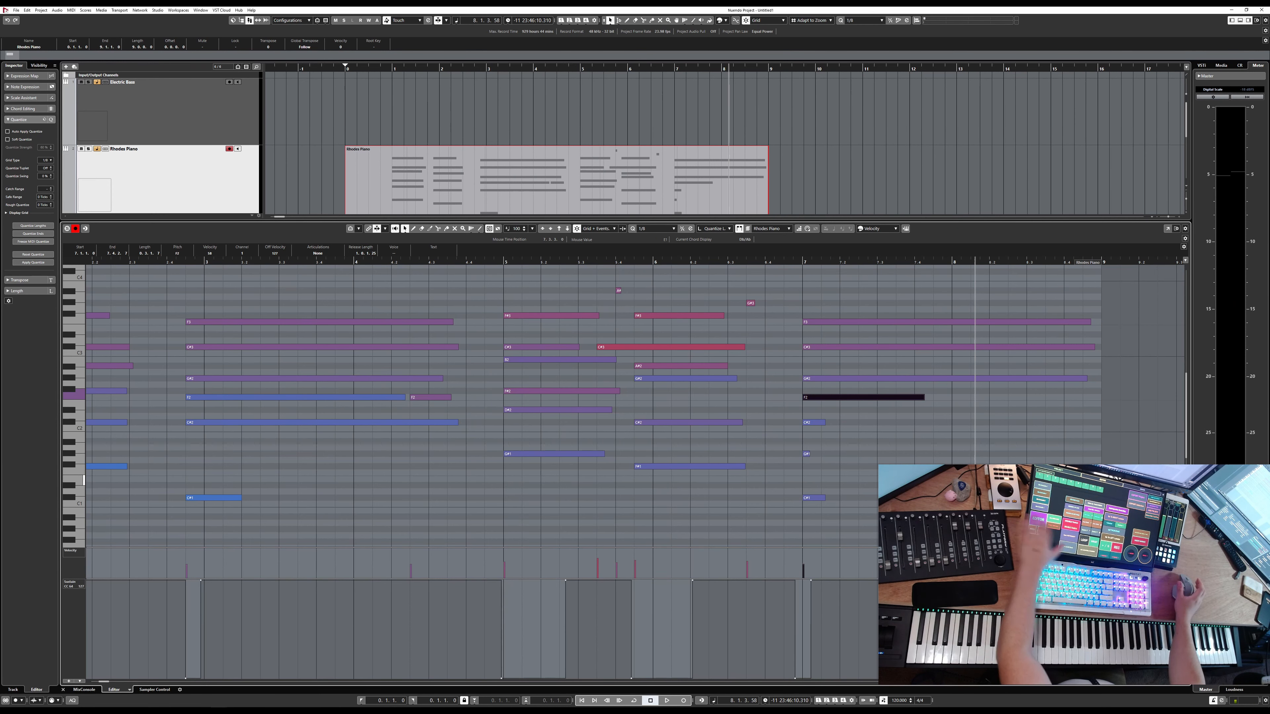
pyautogui.press('Return')
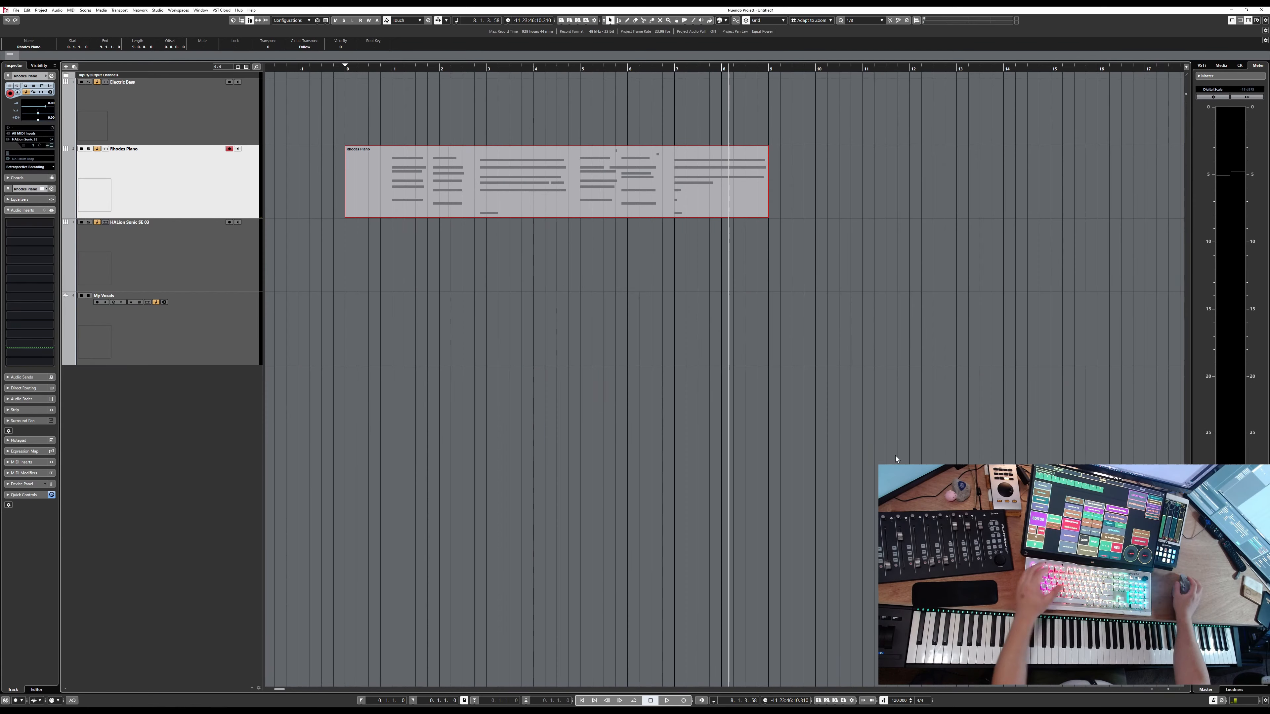
pyautogui.click(640, 292)
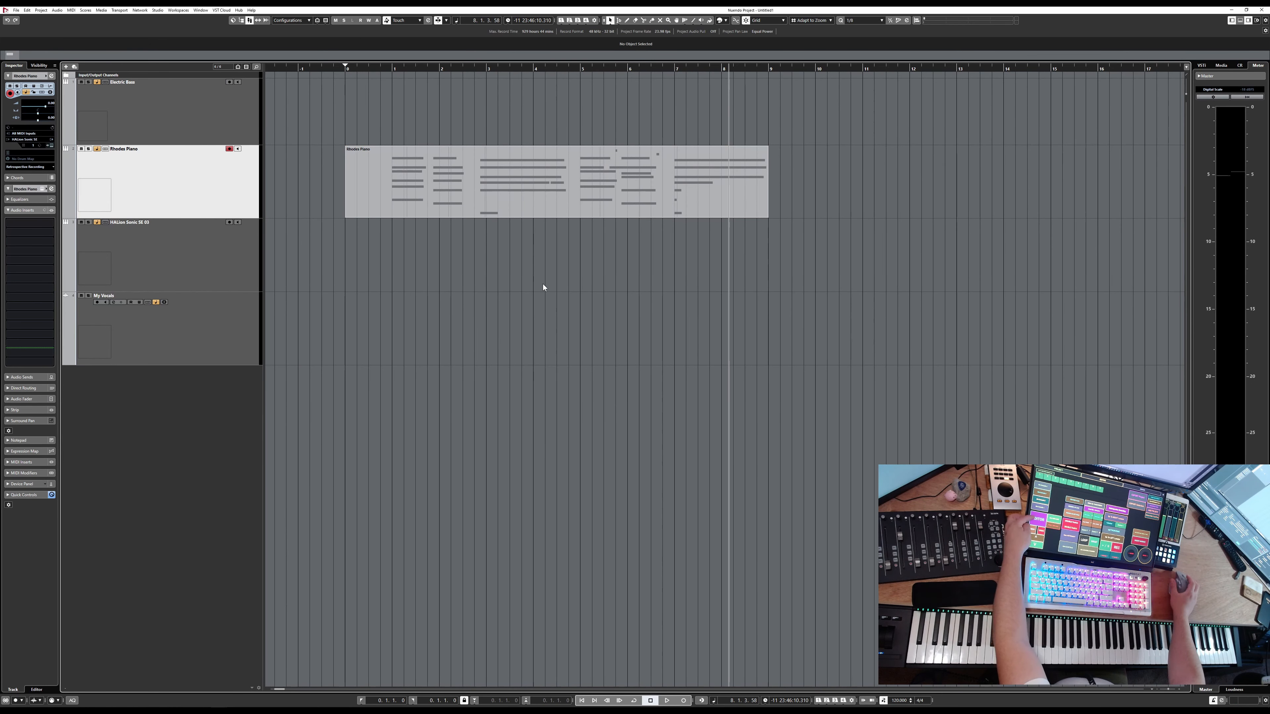
# Step: Open the Rhodes Piano part in a full-size Key Editor window, view its notes, and return to the project
pyautogui.press('Return')
pyautogui.press('Return')
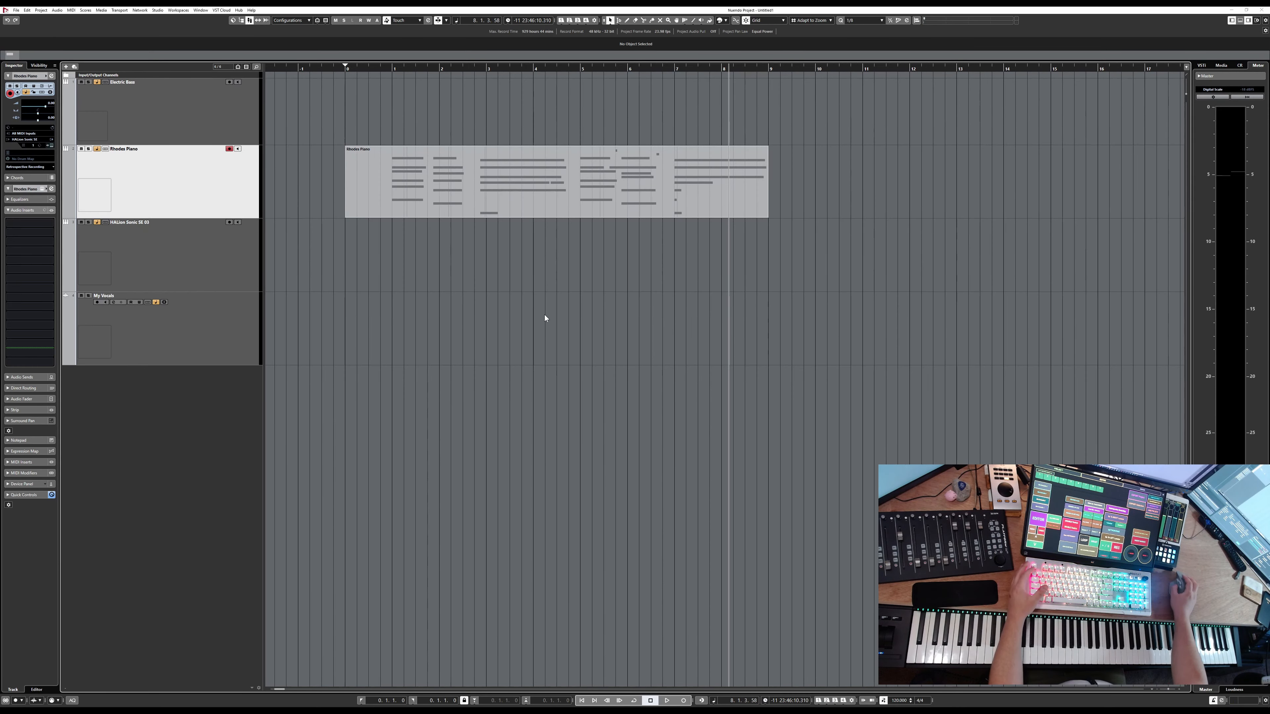
pyautogui.click(534, 210)
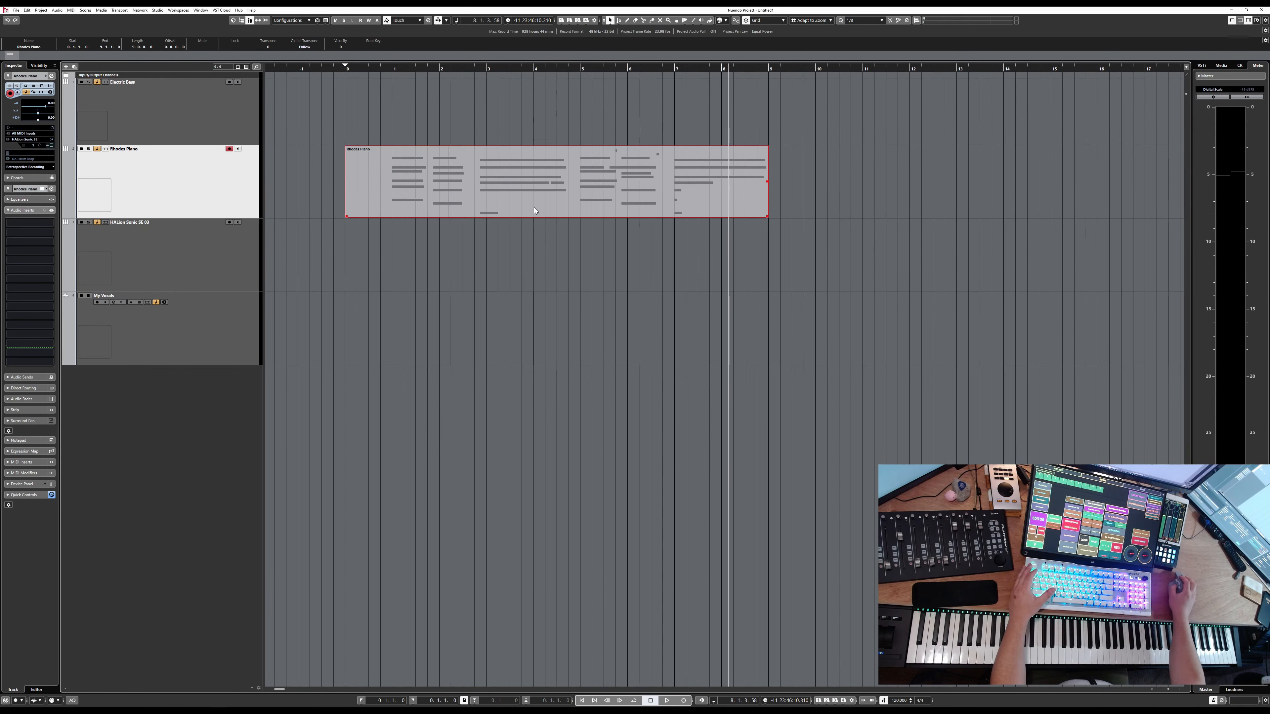
pyautogui.hotkey('ctrl', 'e')
pyautogui.hotkey('ctrl', 'e')
pyautogui.click(540, 277)
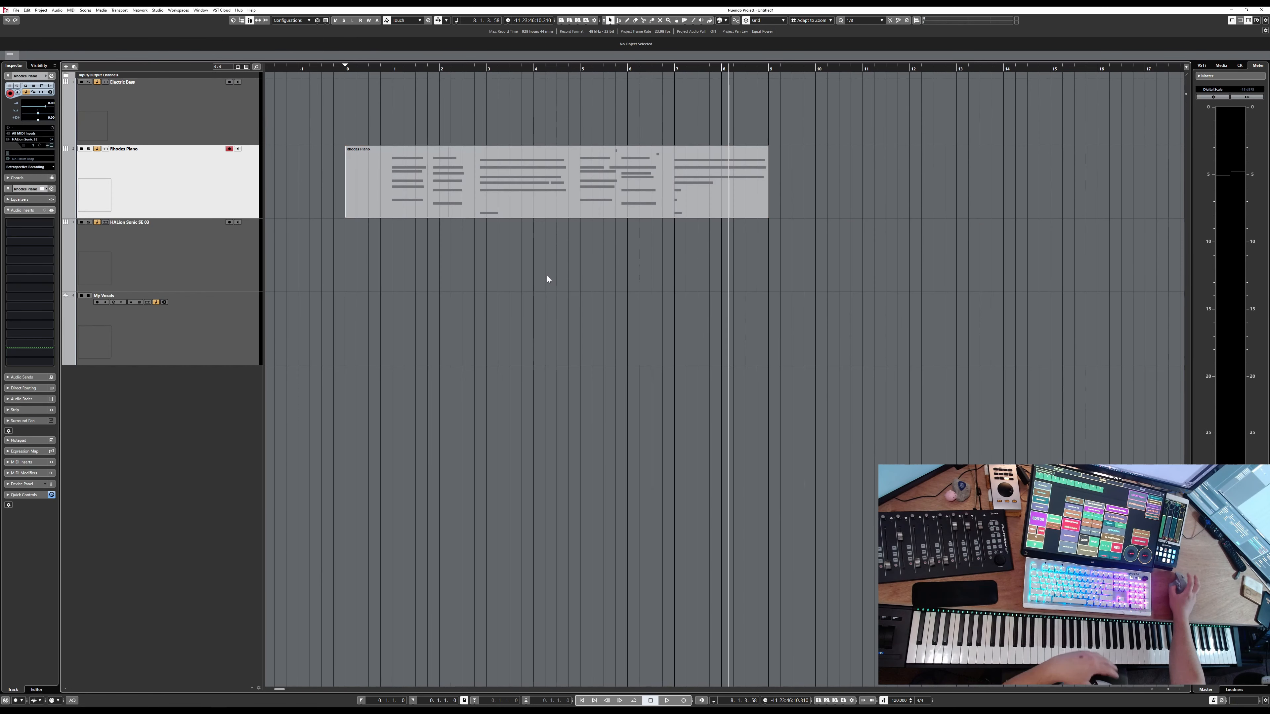
pyautogui.press('Return')
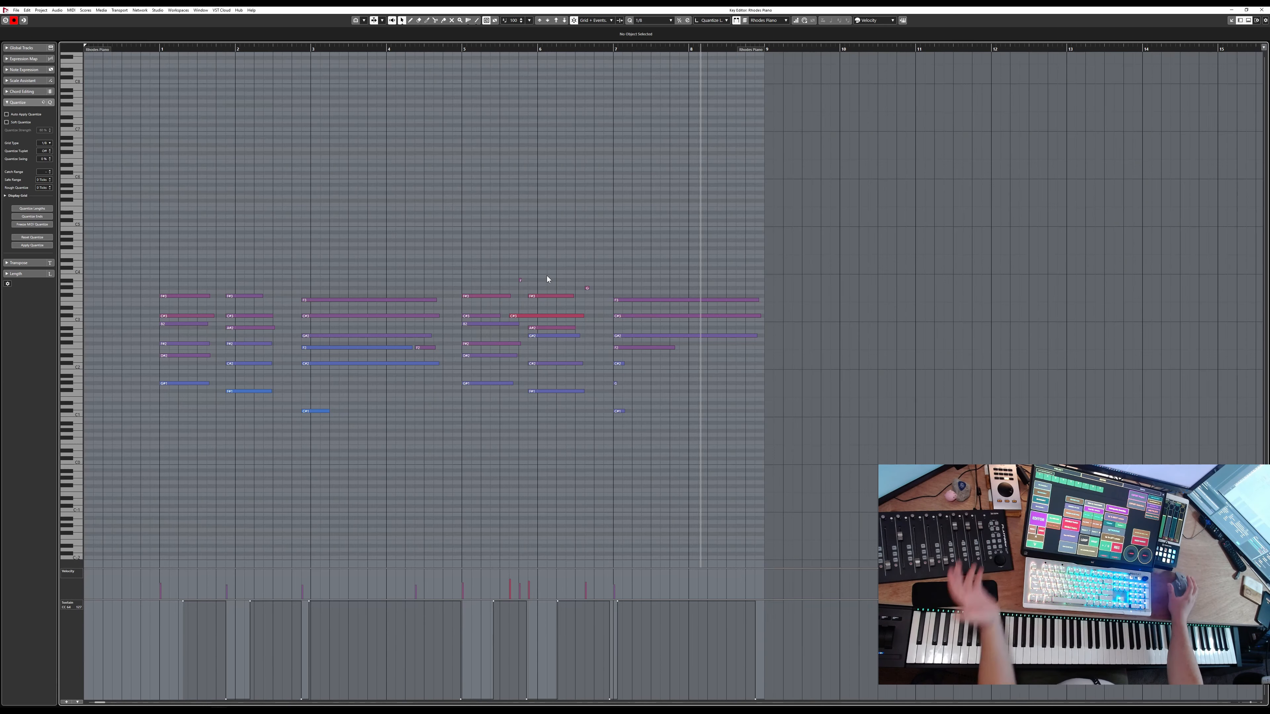
pyautogui.press('Escape')
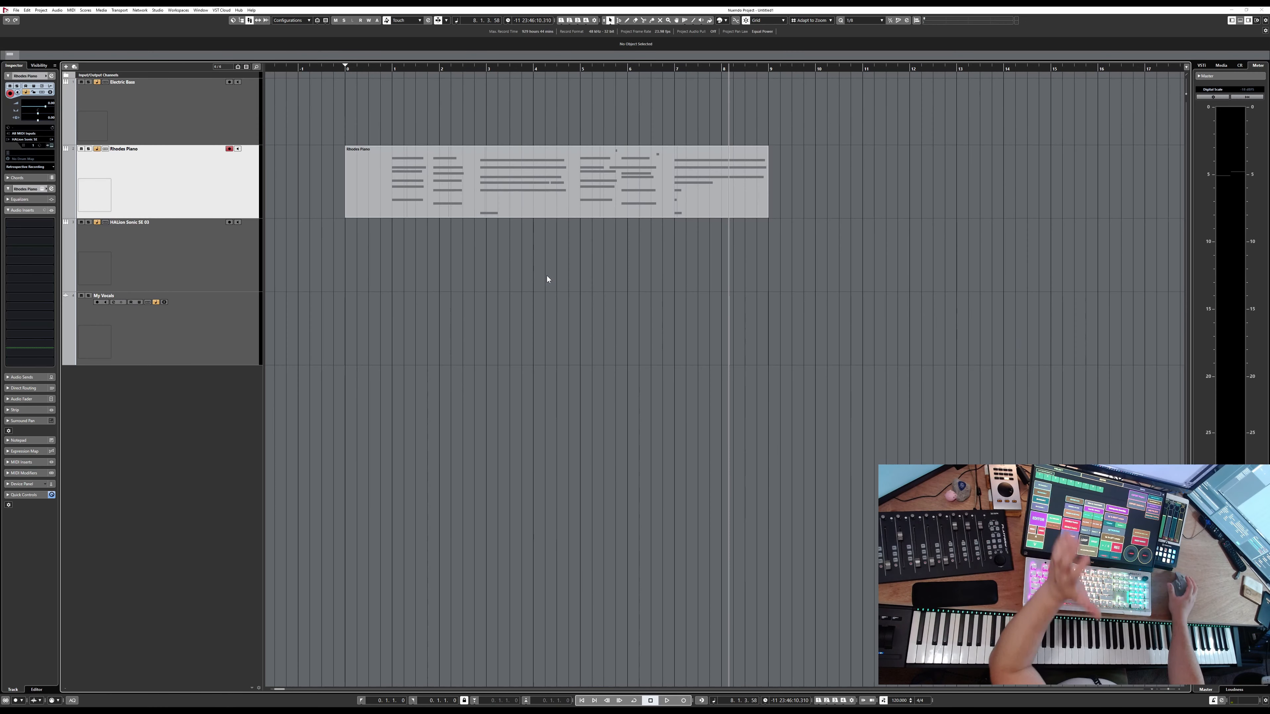
# Step: Rename the third instrument track, above My Vocals, as Drums
pyautogui.click(189, 118)
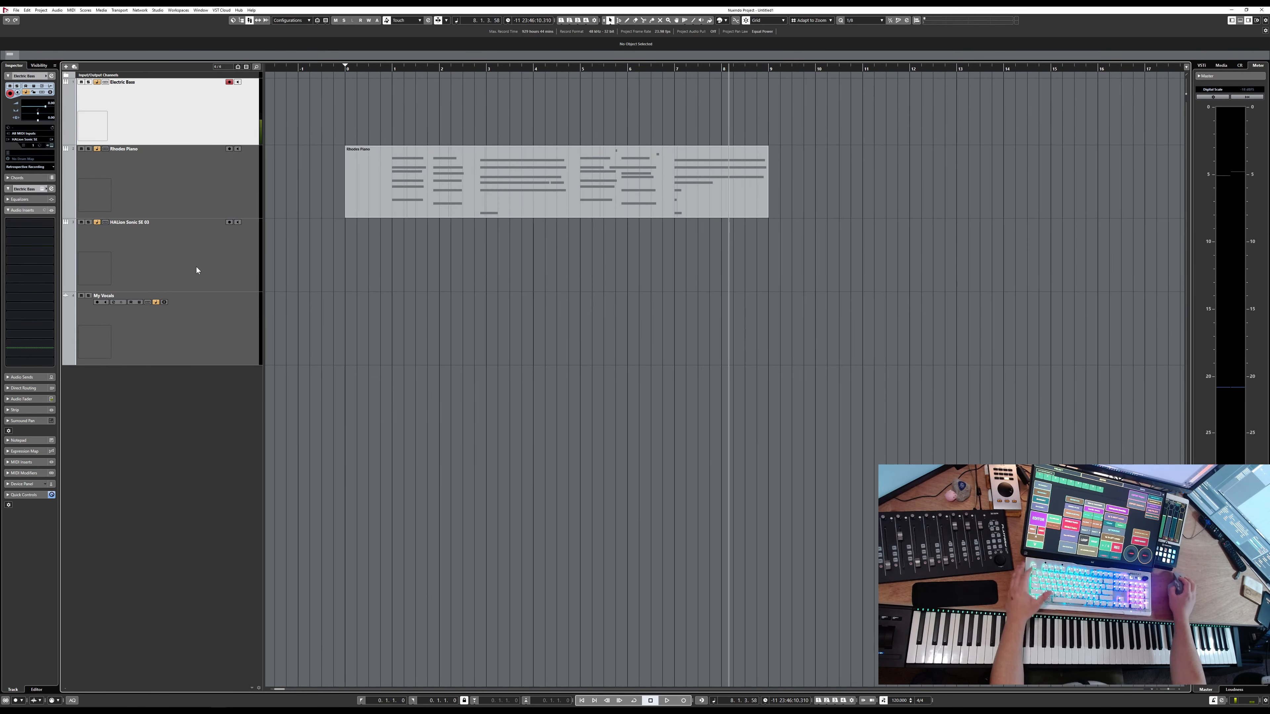
pyautogui.doubleClick(150, 222)
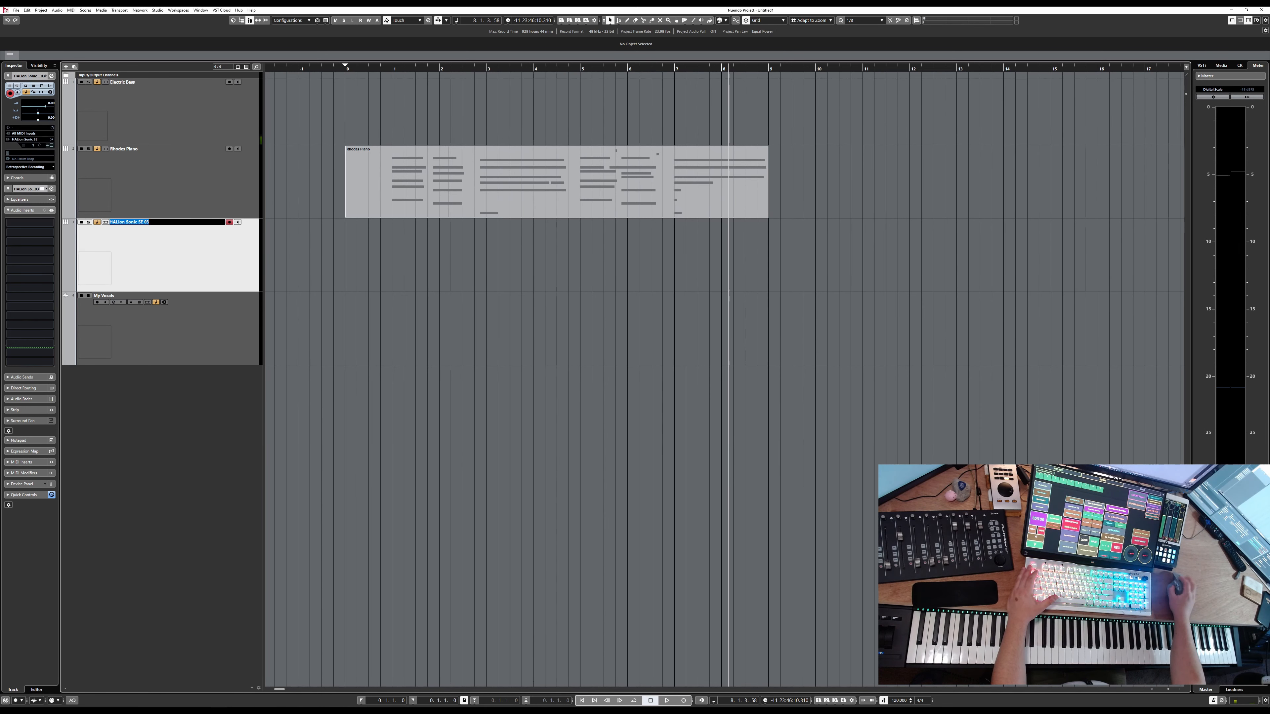
pyautogui.write('Drums')
pyautogui.press('Return')
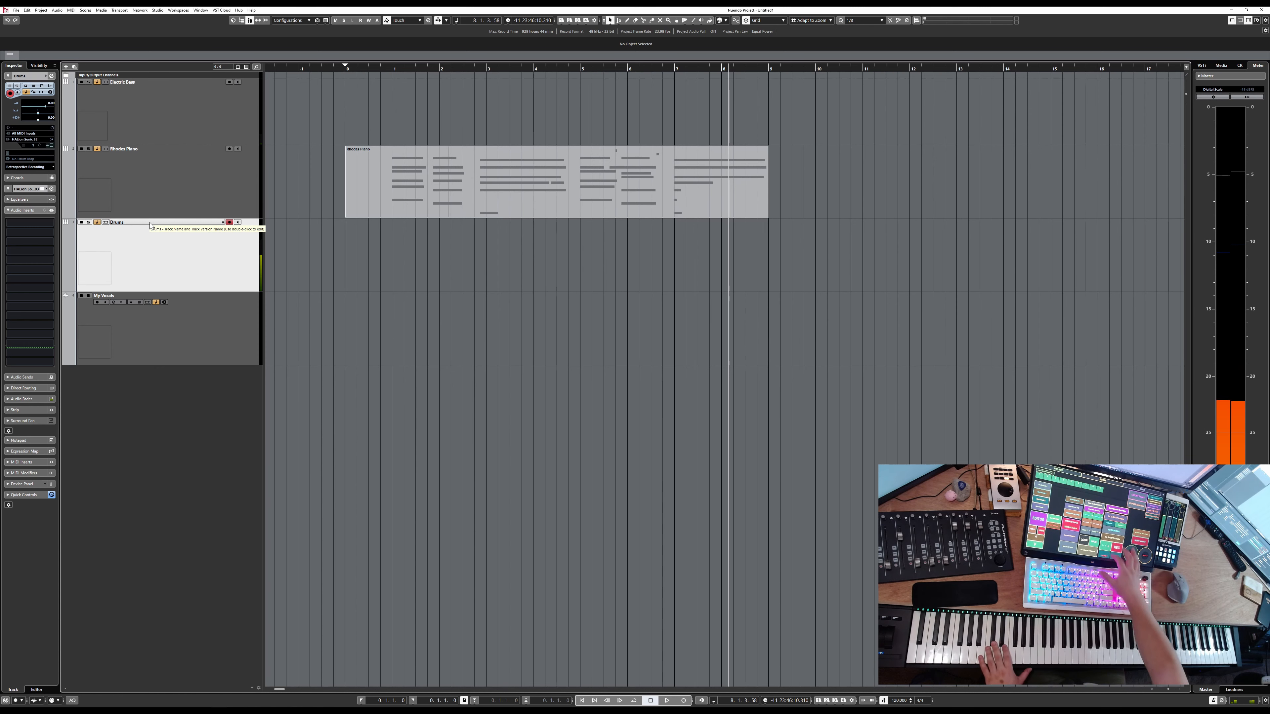
# Step: Try recording a drum take on the Drums track from the project start to about bar 9, and delete it
pyautogui.press('KP_1')
pyautogui.press('KP_Multiply')
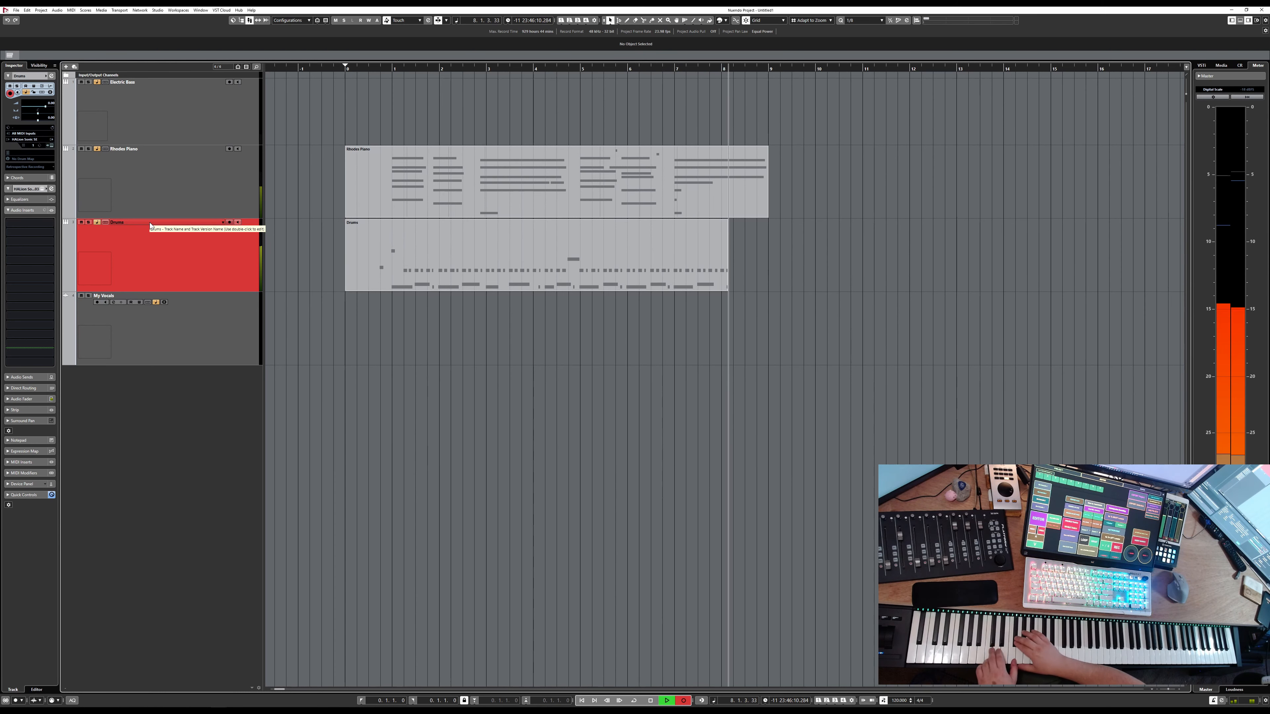
pyautogui.press('space')
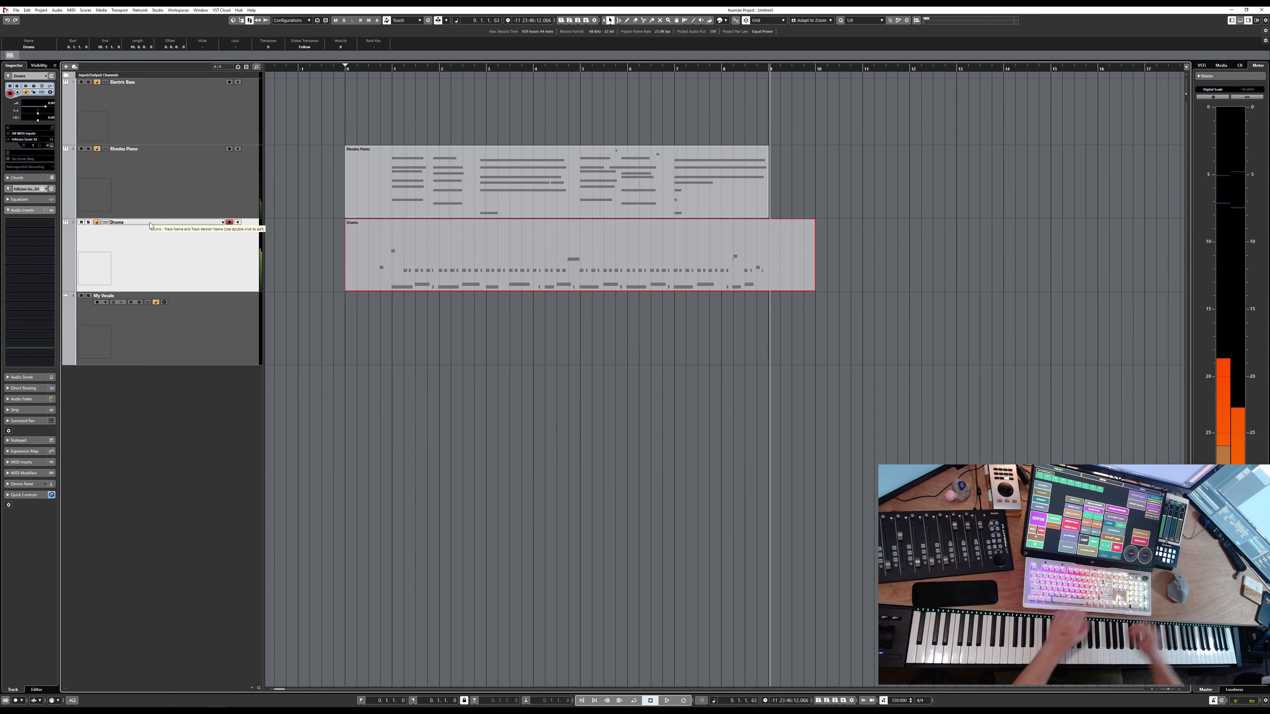
pyautogui.press('Delete')
# Step: Record a new MIDI take on the Drums track from the project start until just before bar 9
pyautogui.click(343, 71)
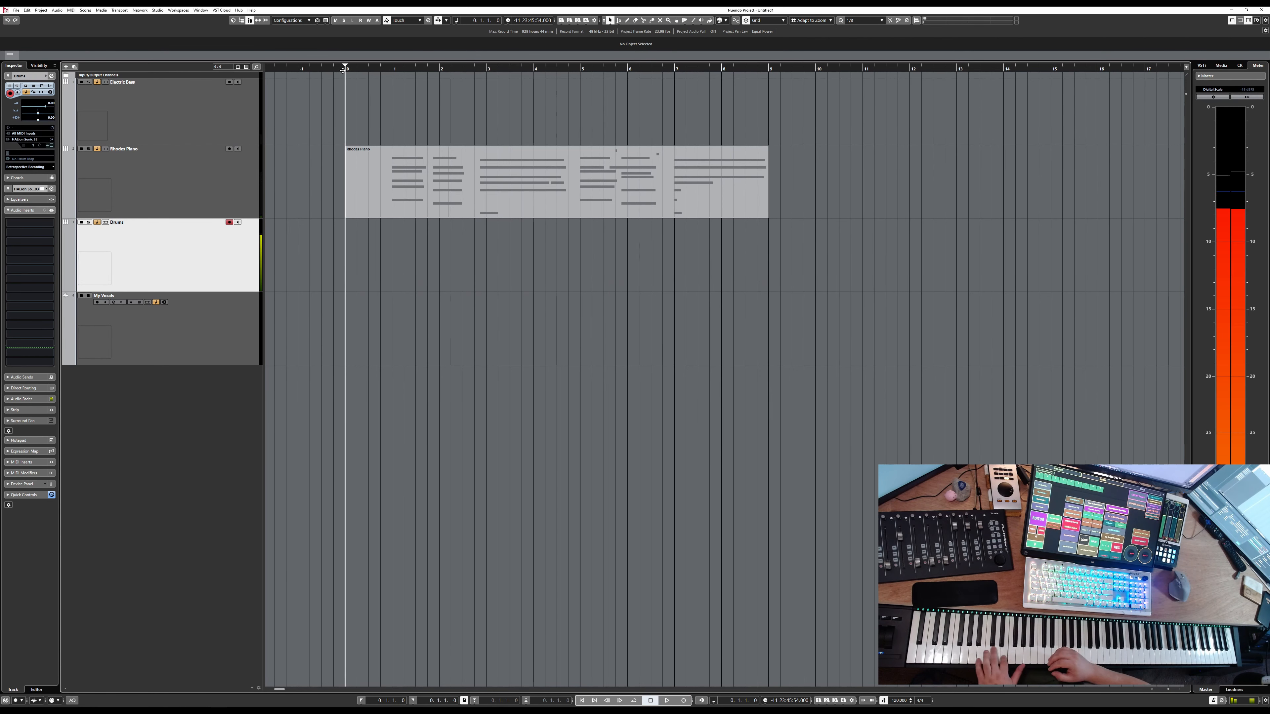
pyautogui.press('KP_Multiply')
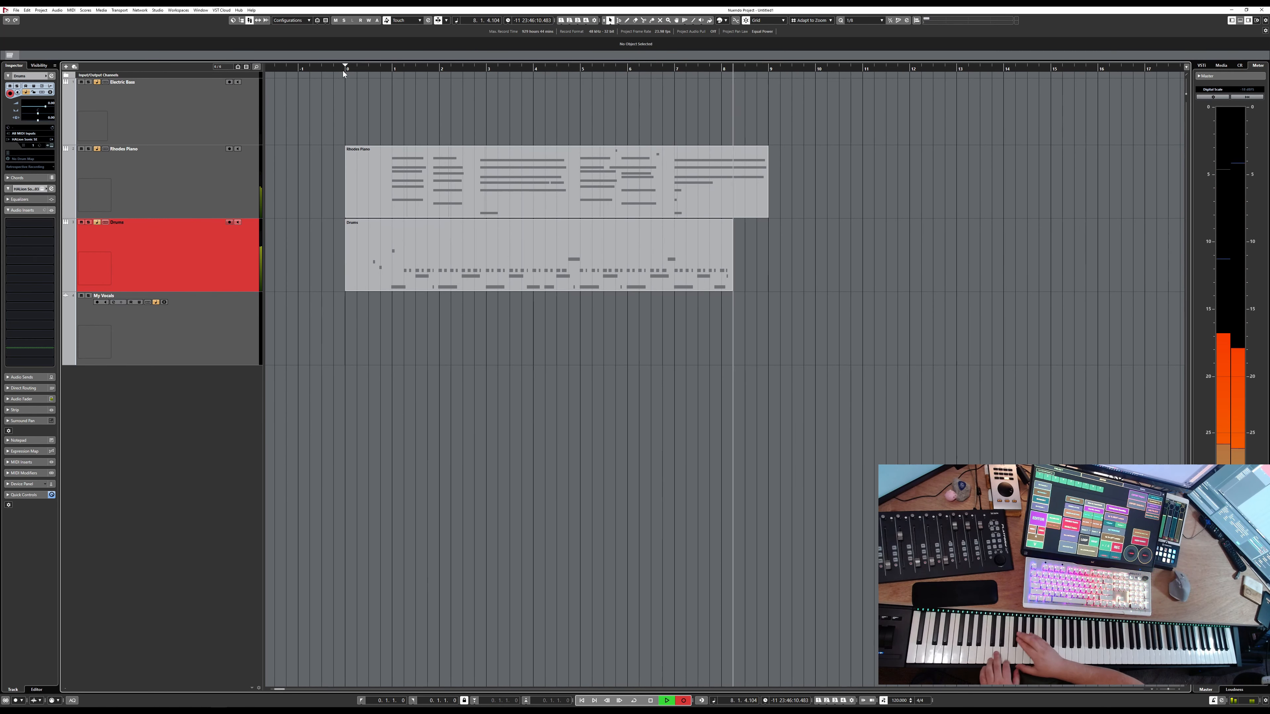
pyautogui.press('space')
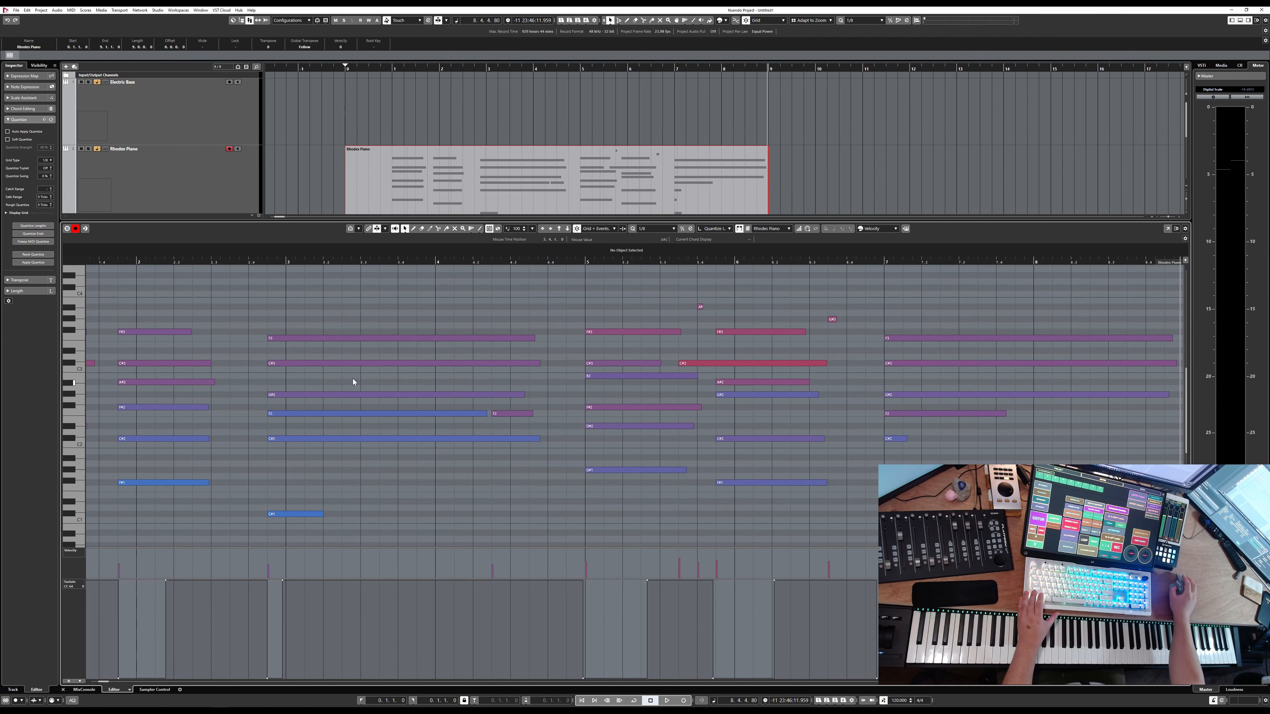
# Step: Play the Rhodes Piano part twice from bar 1 into bar 2 in the Key Editor to check the second chord's timing
pyautogui.hscroll(-4, 363, 398)
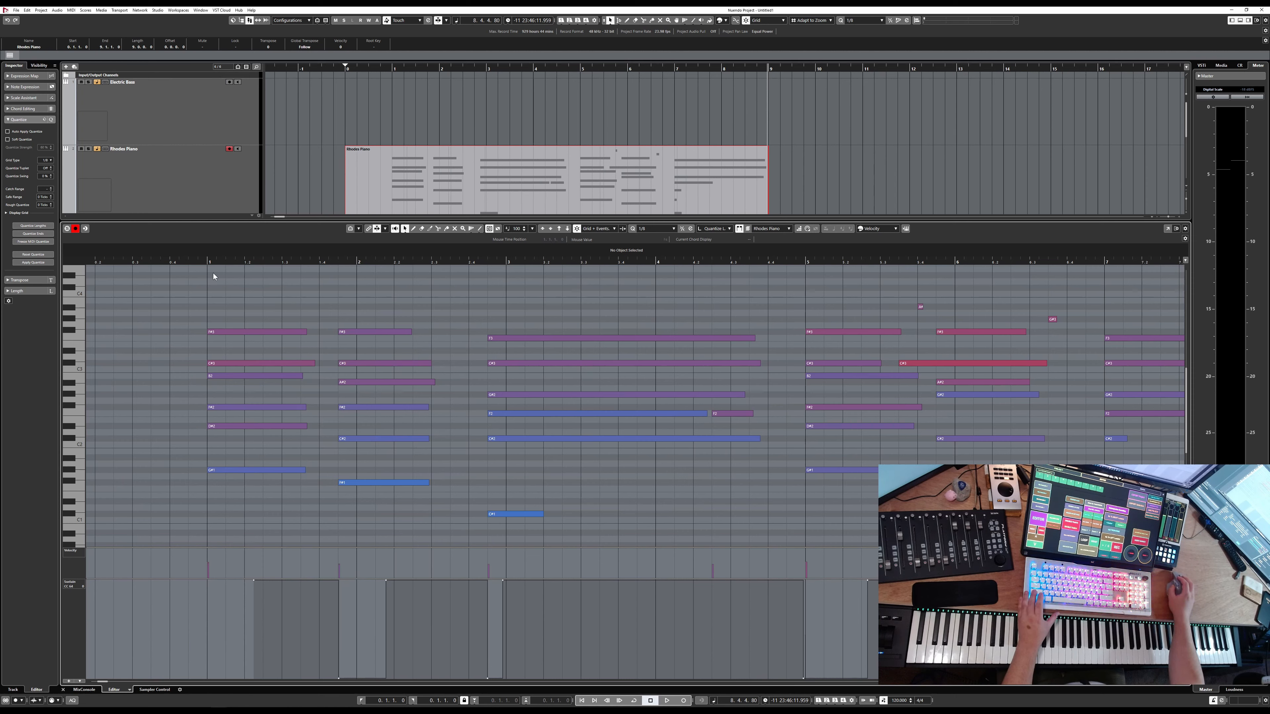
pyautogui.click(197, 260)
pyautogui.press('space')
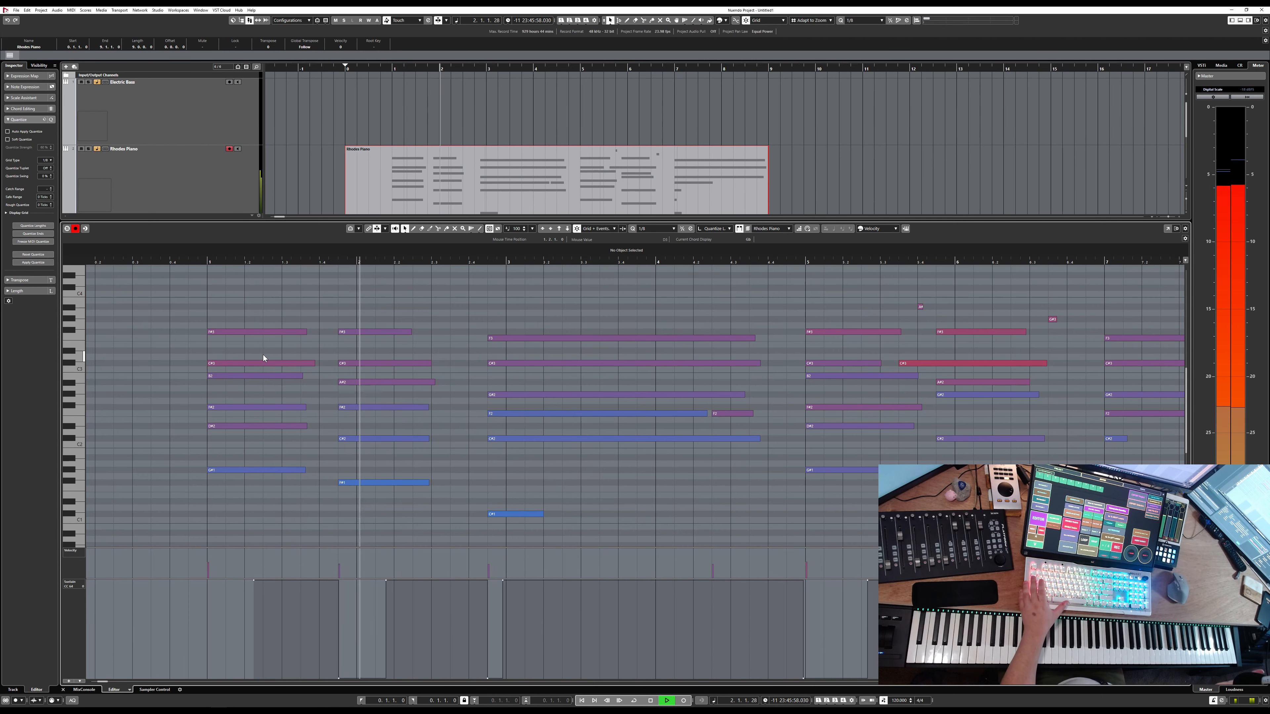
pyautogui.press('space')
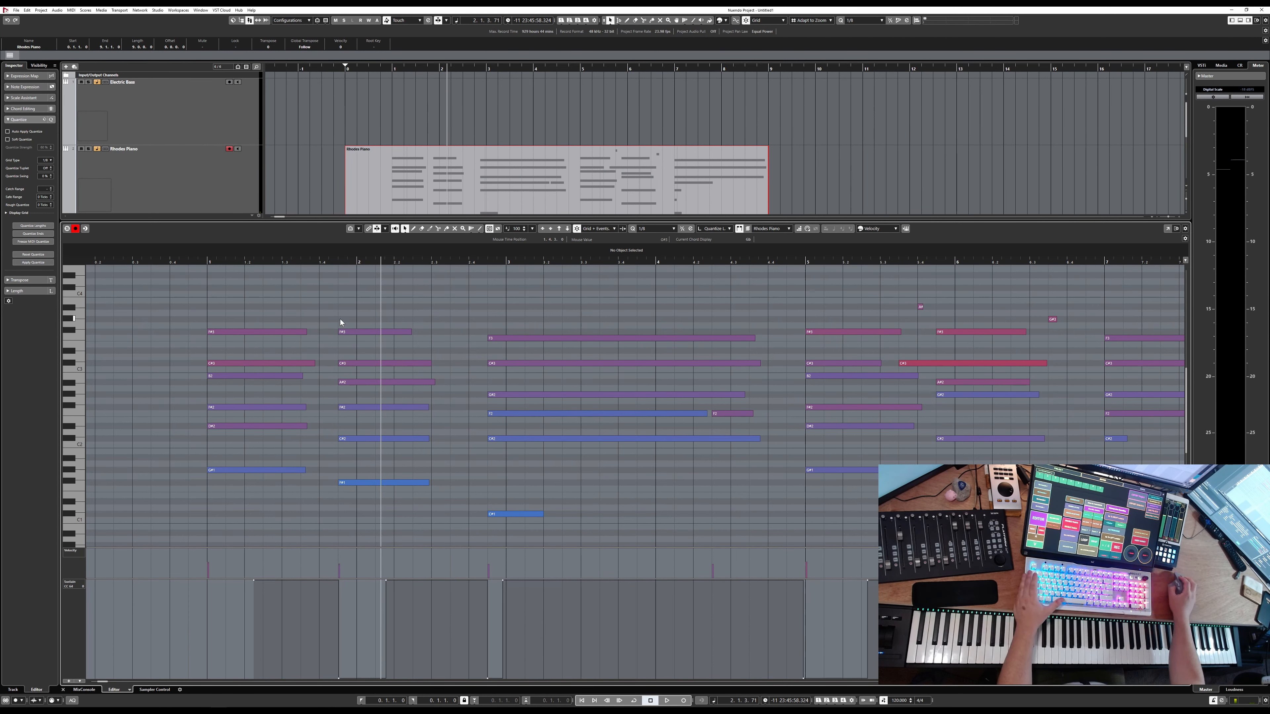
pyautogui.click(203, 261)
pyautogui.press('space')
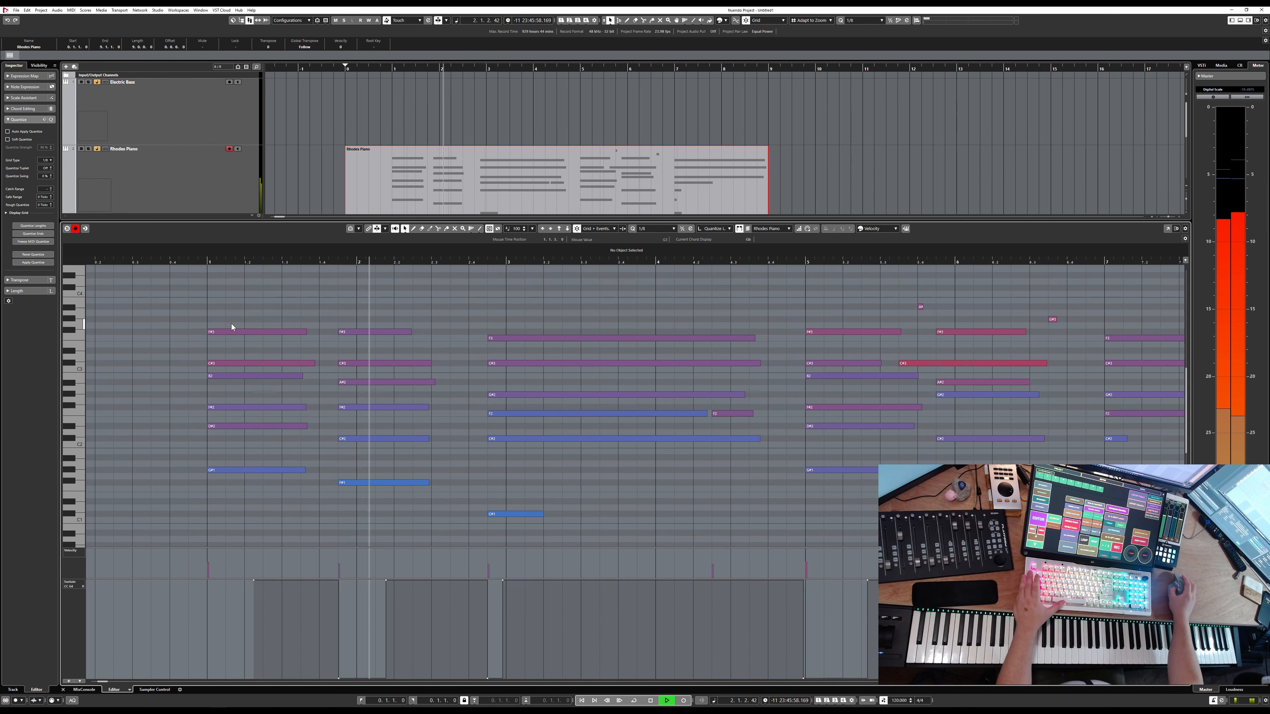
pyautogui.press('space')
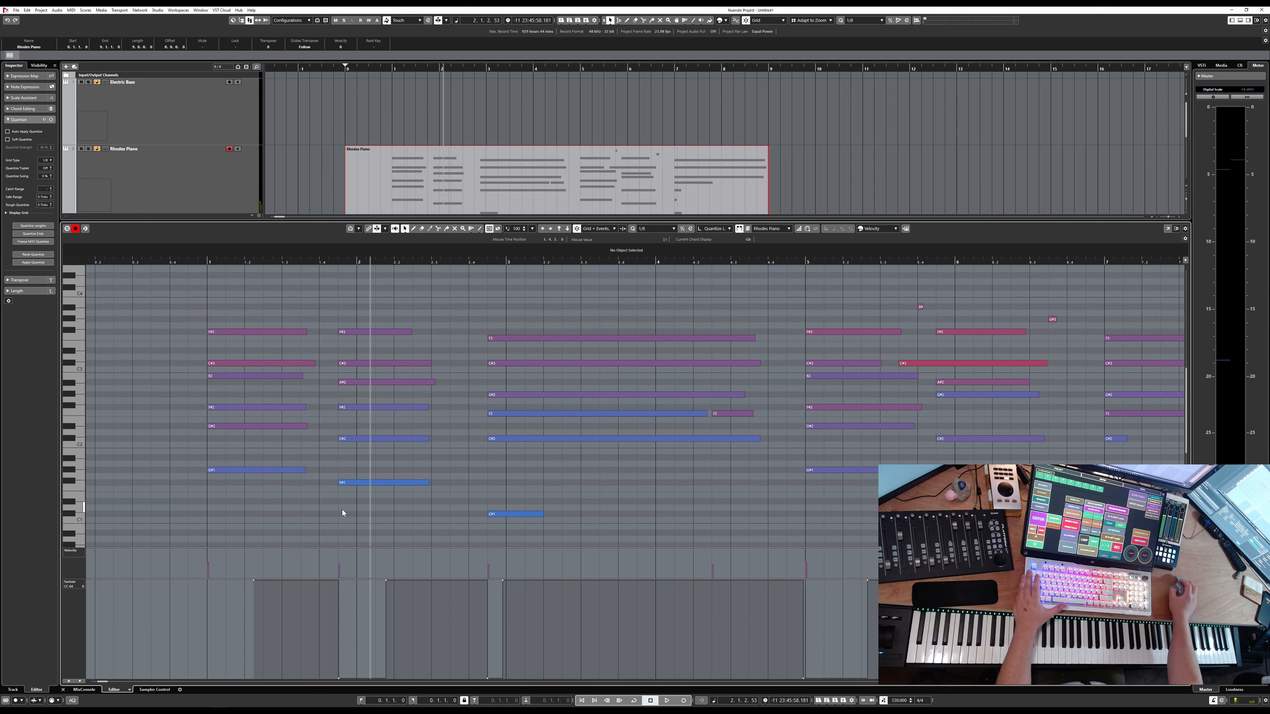
# Step: Try the second Rhodes Piano chord exactly on bar 2, play it, and move it back to its position before the bar line
pyautogui.moveTo(343, 509); pyautogui.dragTo(368, 332)
pyautogui.press('space')
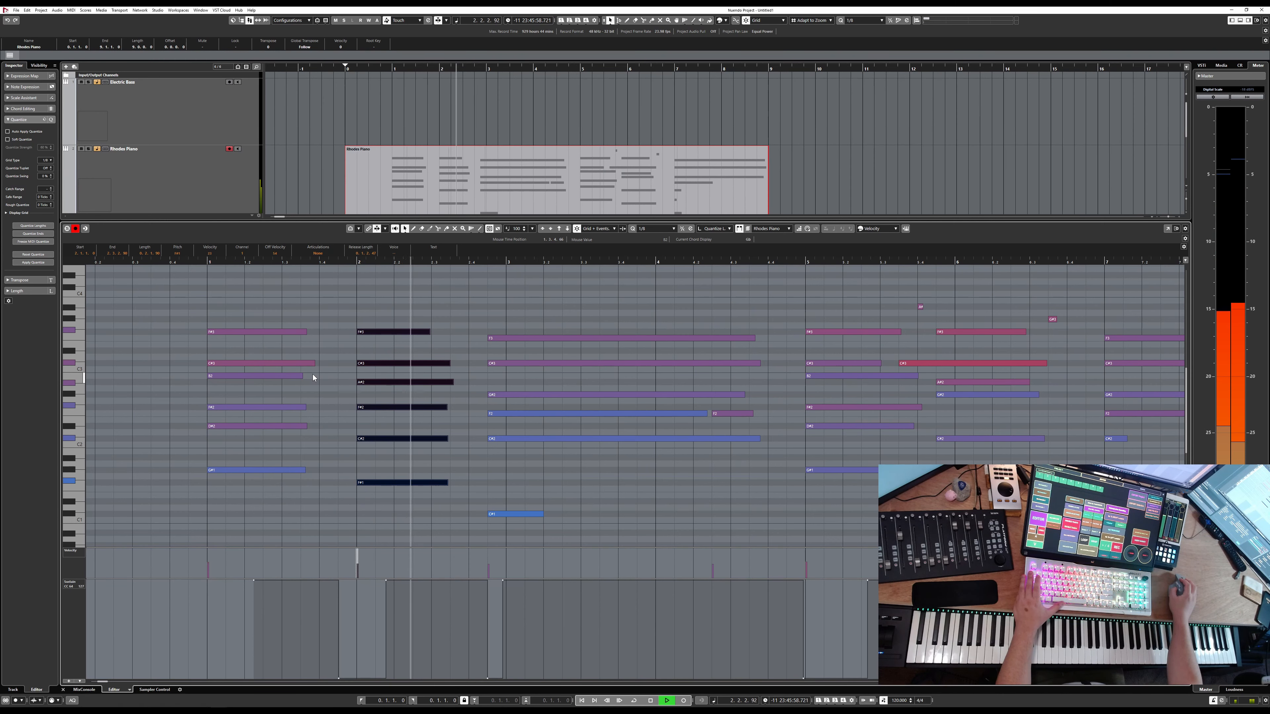
pyautogui.press('space')
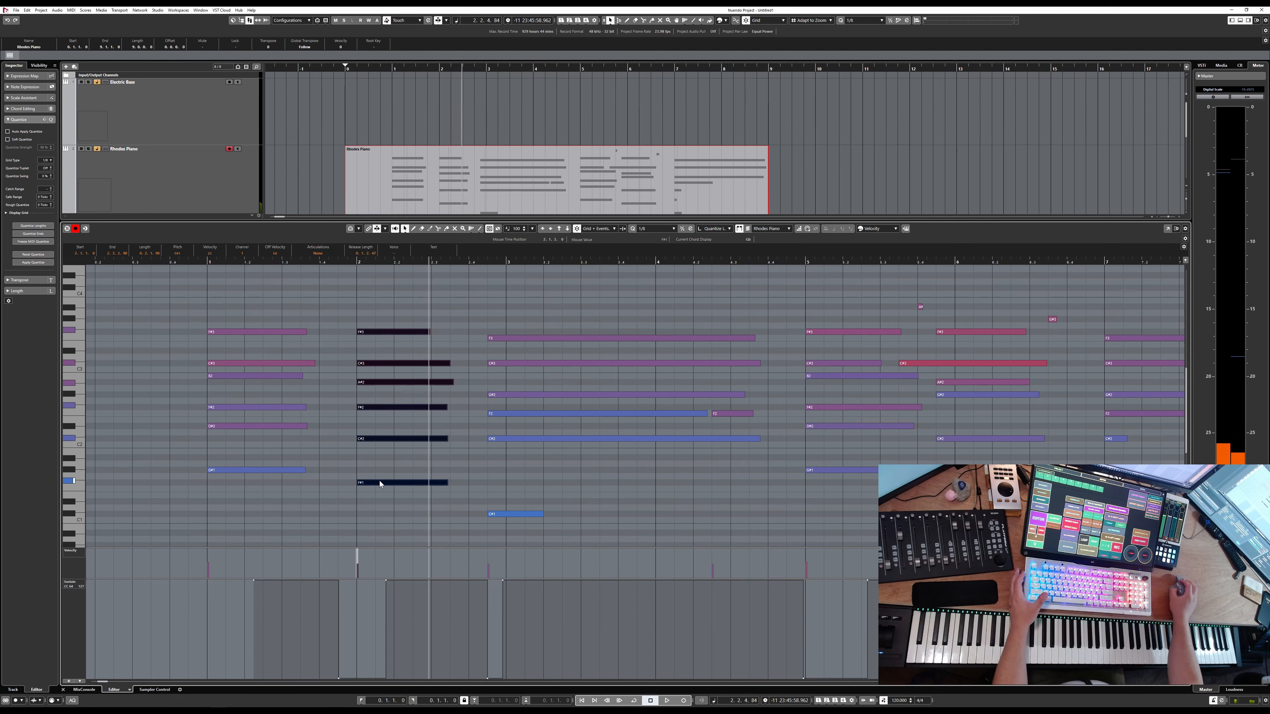
pyautogui.moveTo(379, 481); pyautogui.dragTo(366, 483)
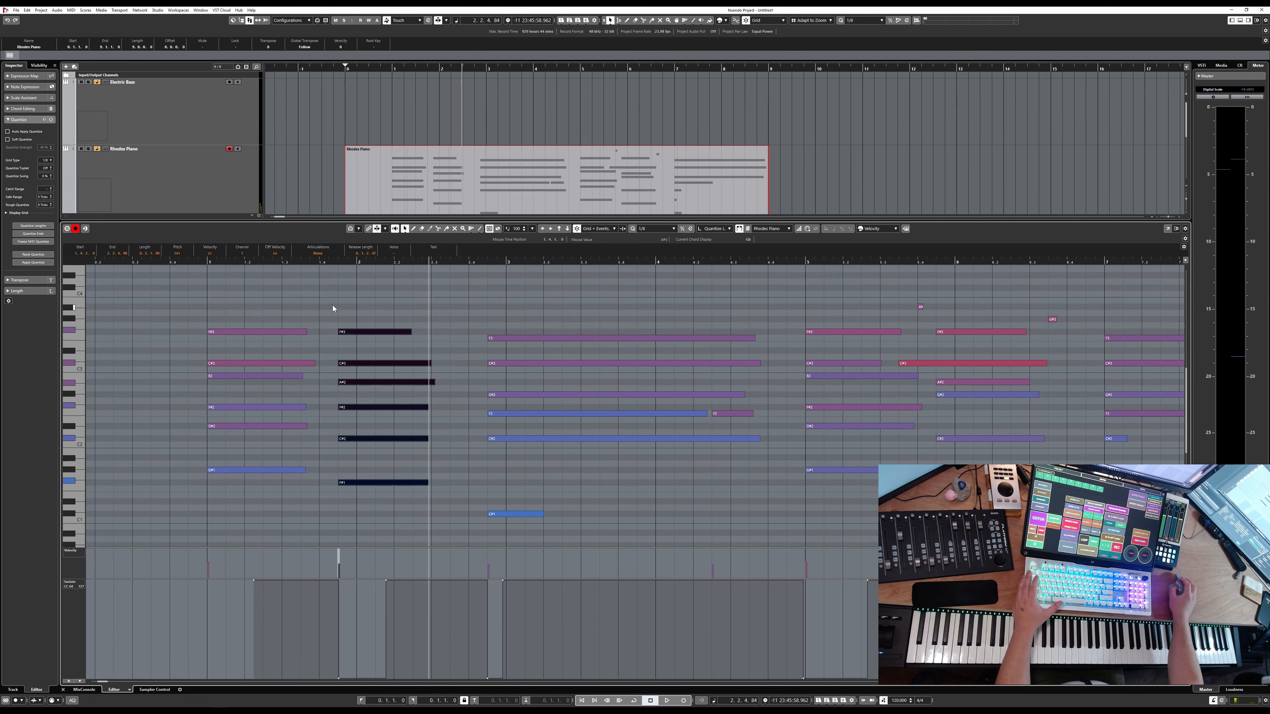
# Step: Play from bar 1 into bar 2 to check the early second chord, and close the Rhodes Piano part's Key Editor
pyautogui.click(200, 262)
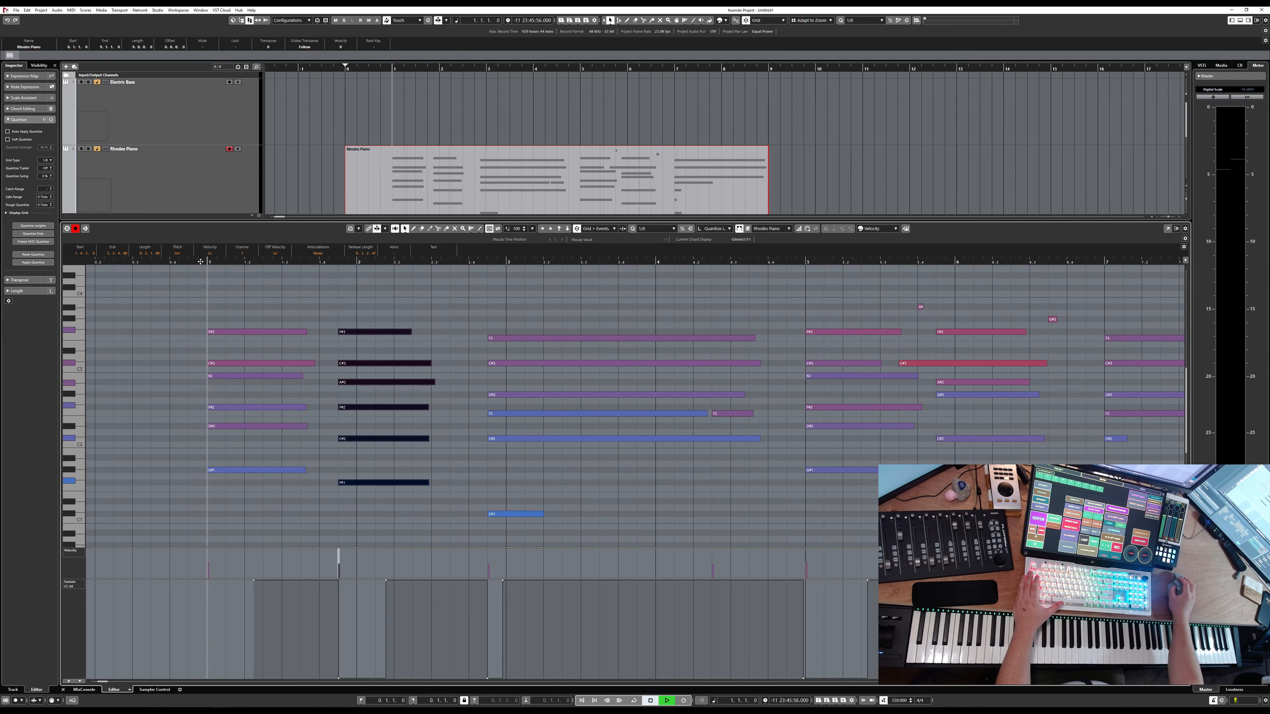
pyautogui.press('space')
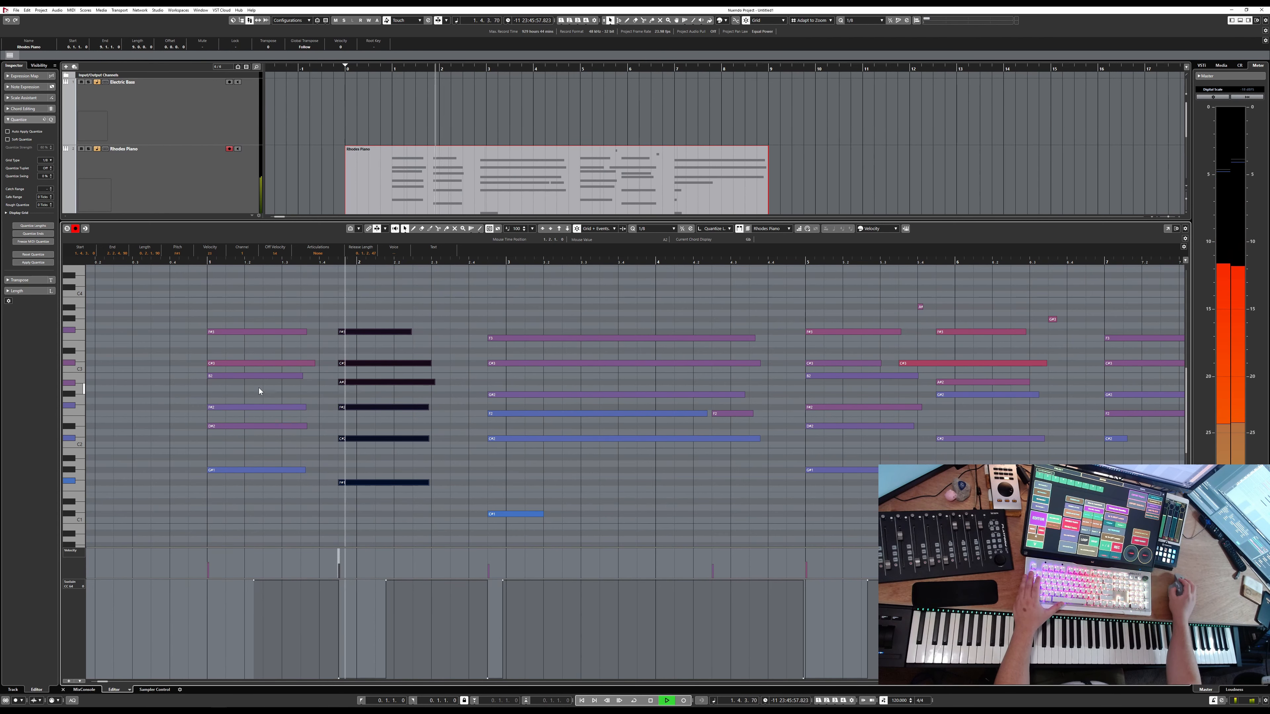
pyautogui.press('space')
pyautogui.hotkey('ctrl', 'e')
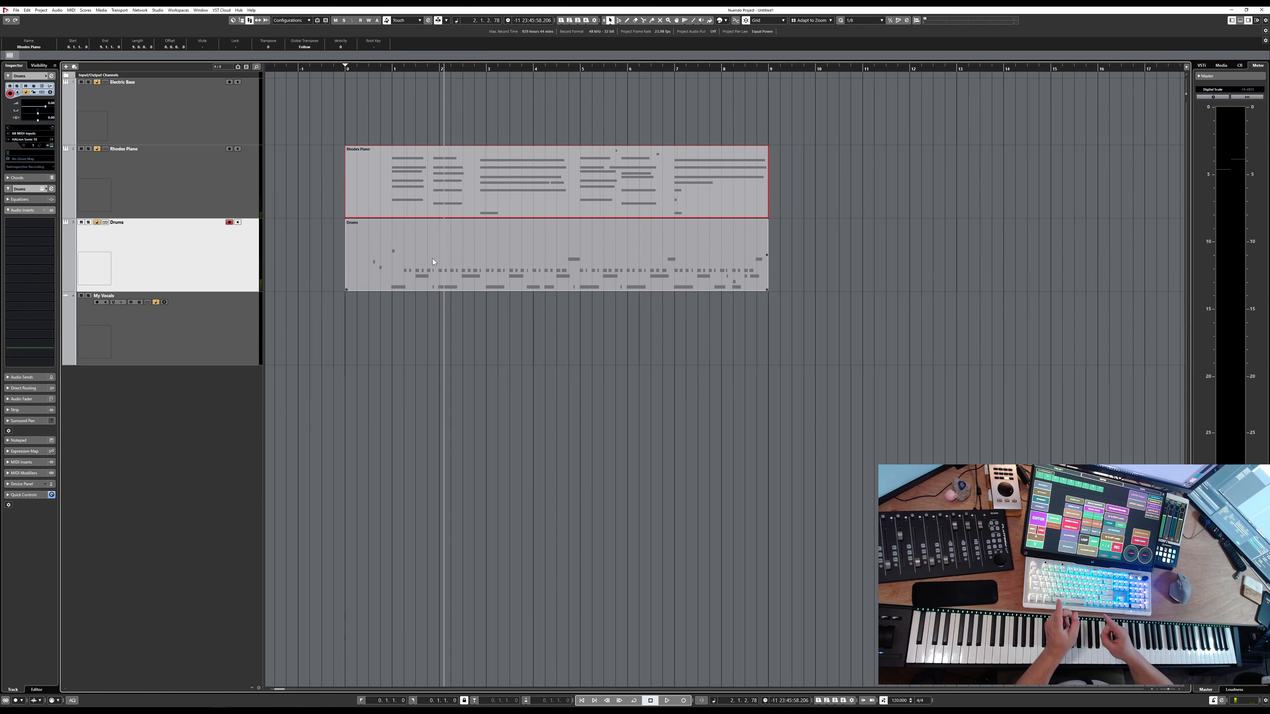
# Step: Open the Drums part in the Key Editor and play its hits in bar 2
pyautogui.doubleClick(418, 239)
pyautogui.press('space')
pyautogui.press('space')
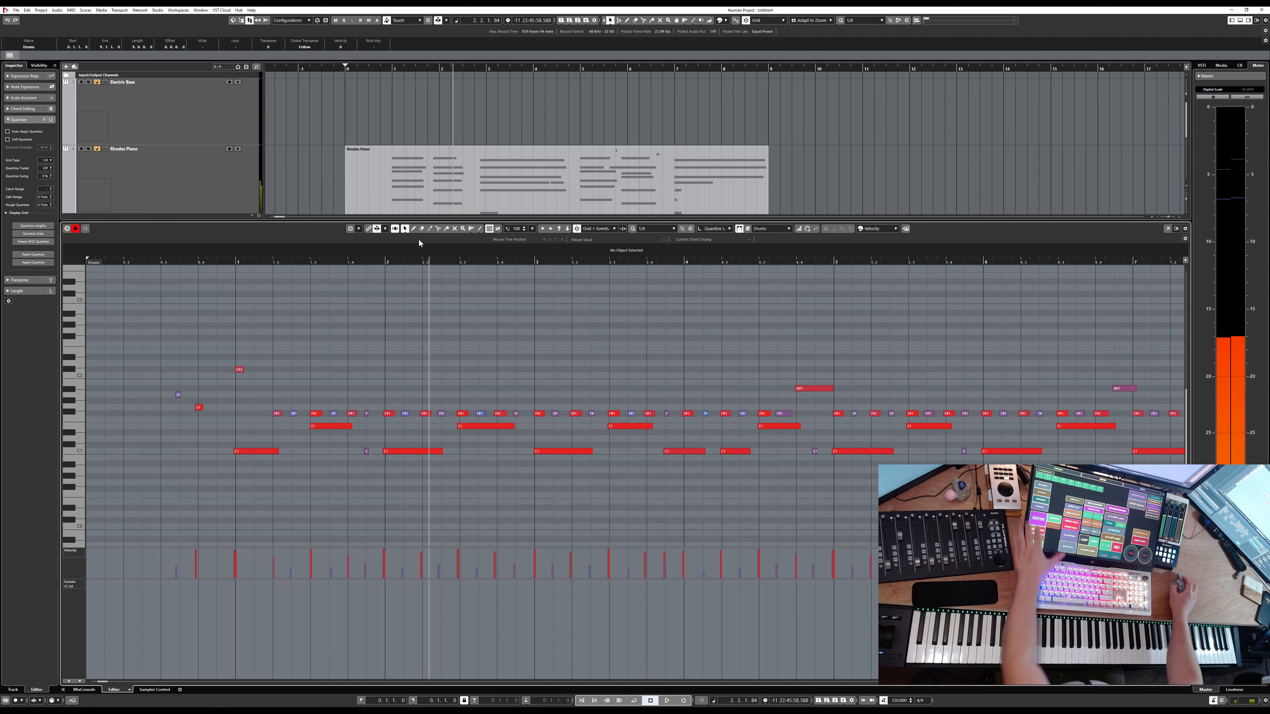
# Step: Close the Key Editor and delete the Drums part from the project
pyautogui.hotkey('ctrl', 'e')
pyautogui.click(489, 283)
pyautogui.press('Delete')
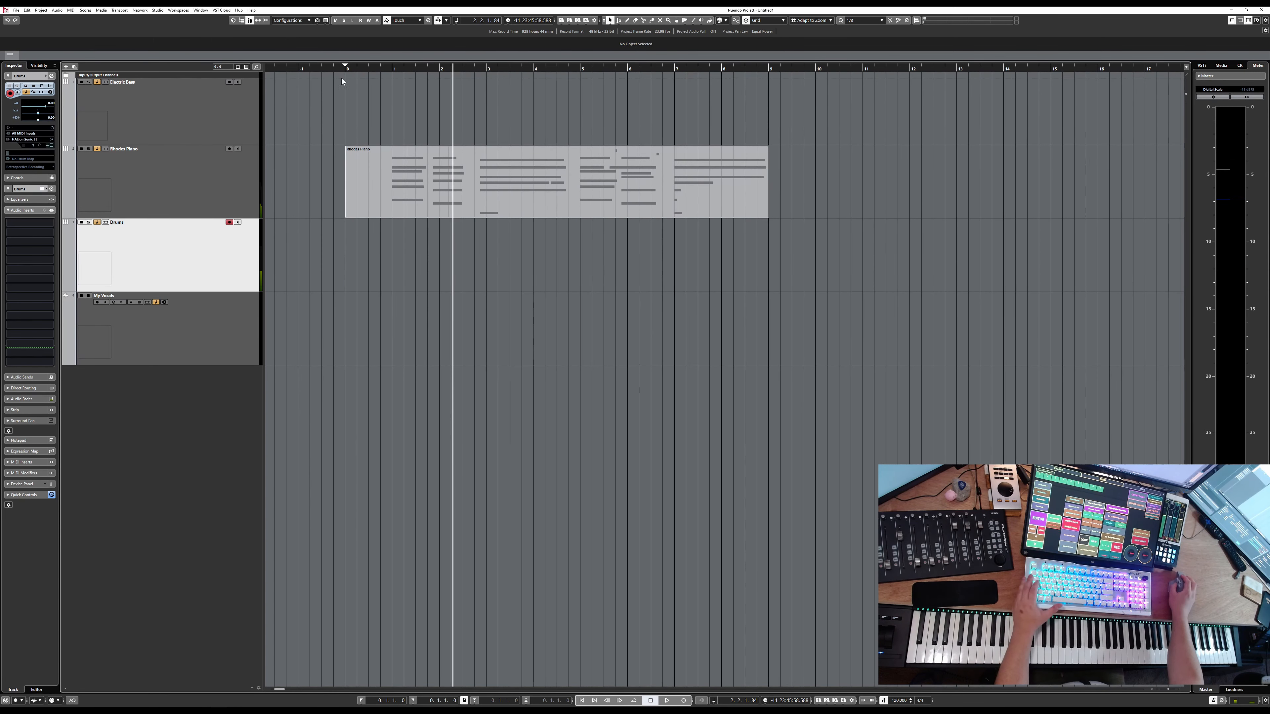
# Step: Record a new Drums MIDI part from bar 0 to about bar 9
pyautogui.click(344, 68)
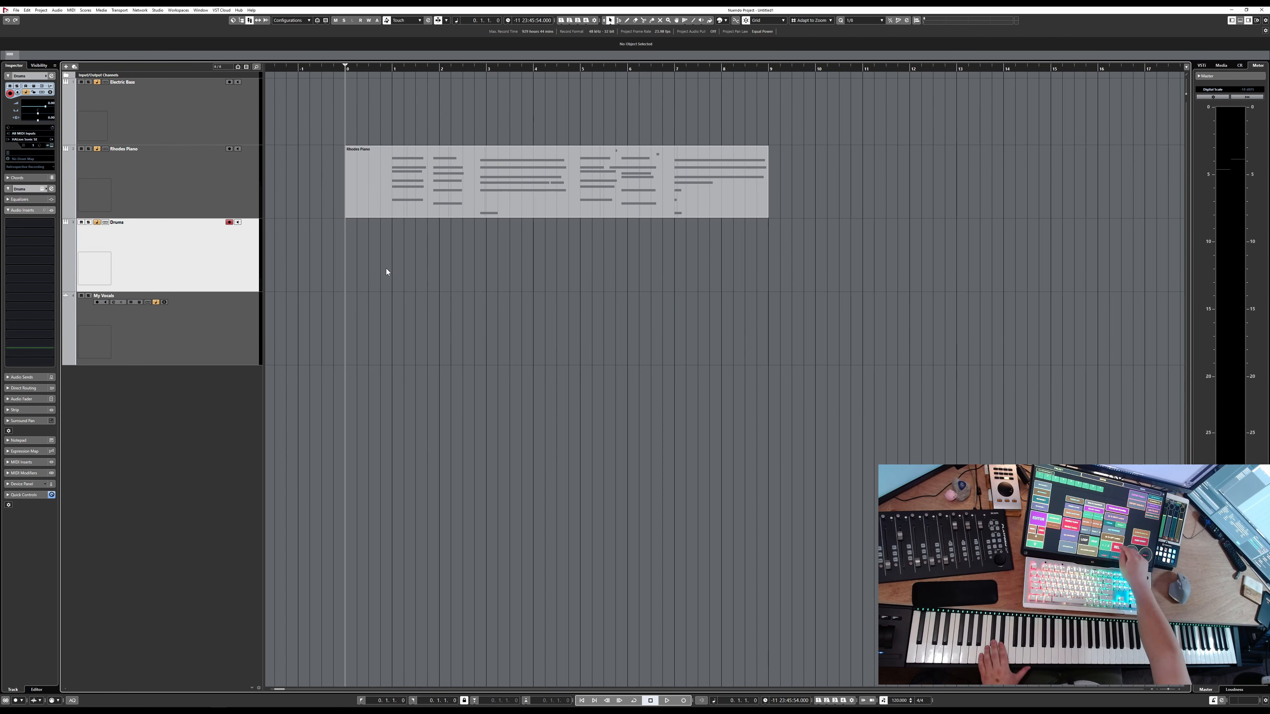
pyautogui.press('KP_Multiply')
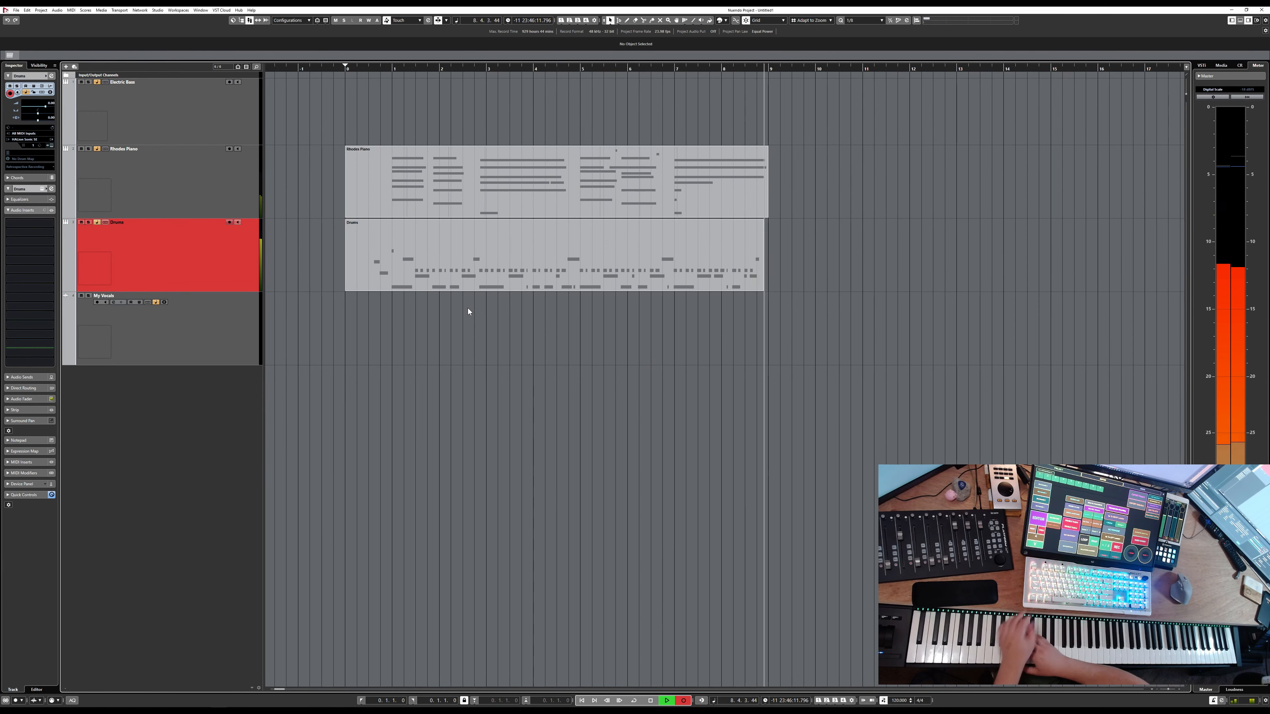
pyautogui.press('space')
# Step: Open the newly recorded Drums part in the Key Editor and quantize all its notes
pyautogui.doubleClick(543, 243)
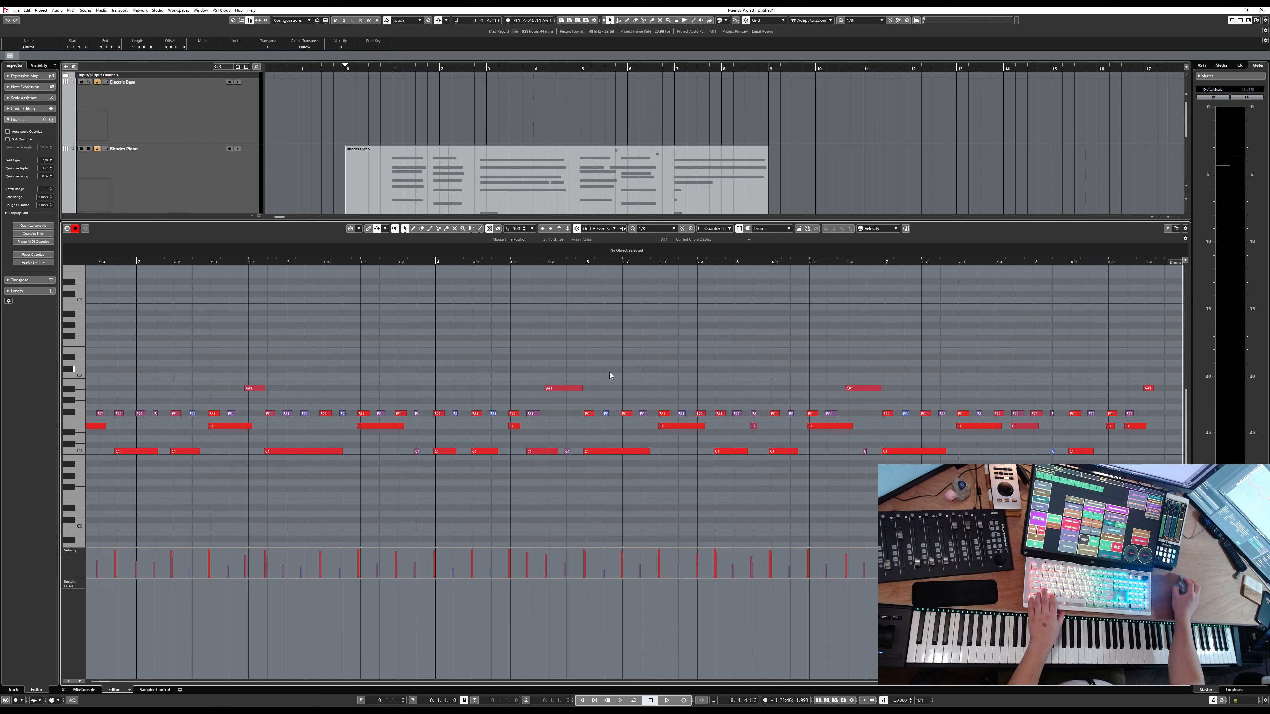
pyautogui.hotkey('ctrl', 'a')
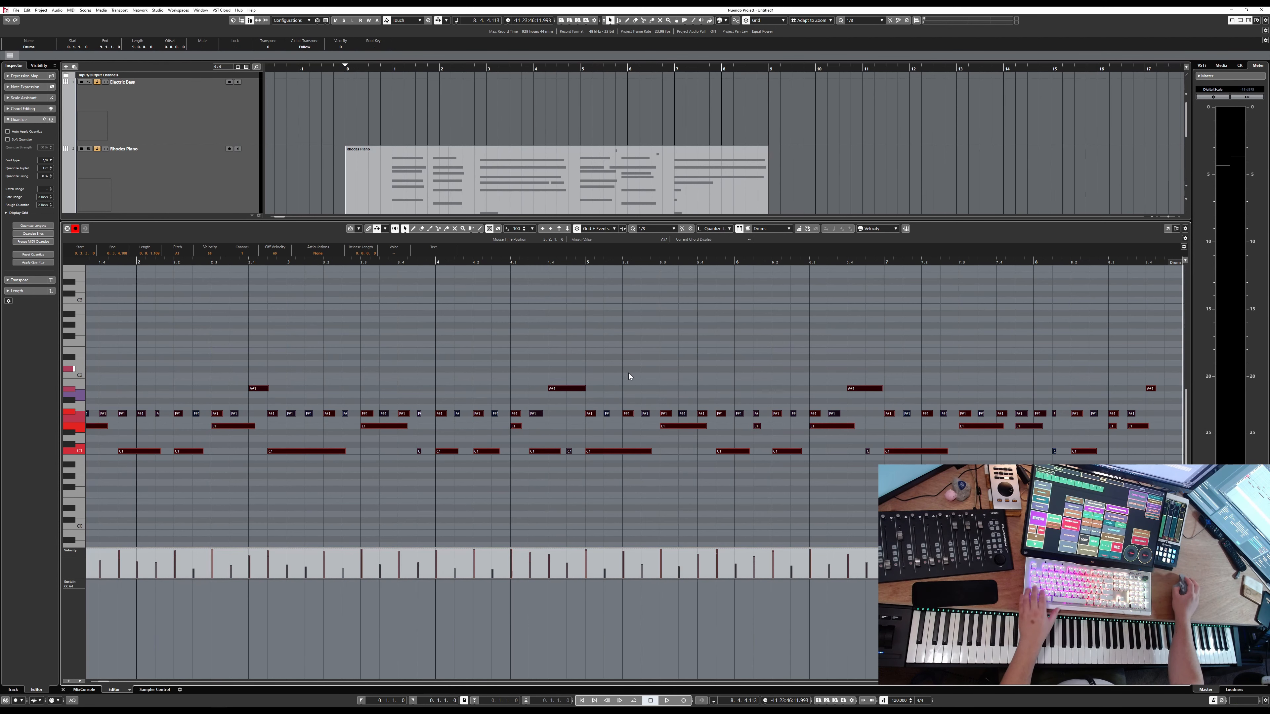
pyautogui.hscroll(-4, 628, 373)
pyautogui.scroll(-2, 630, 372)
pyautogui.hscroll(2, 636, 374)
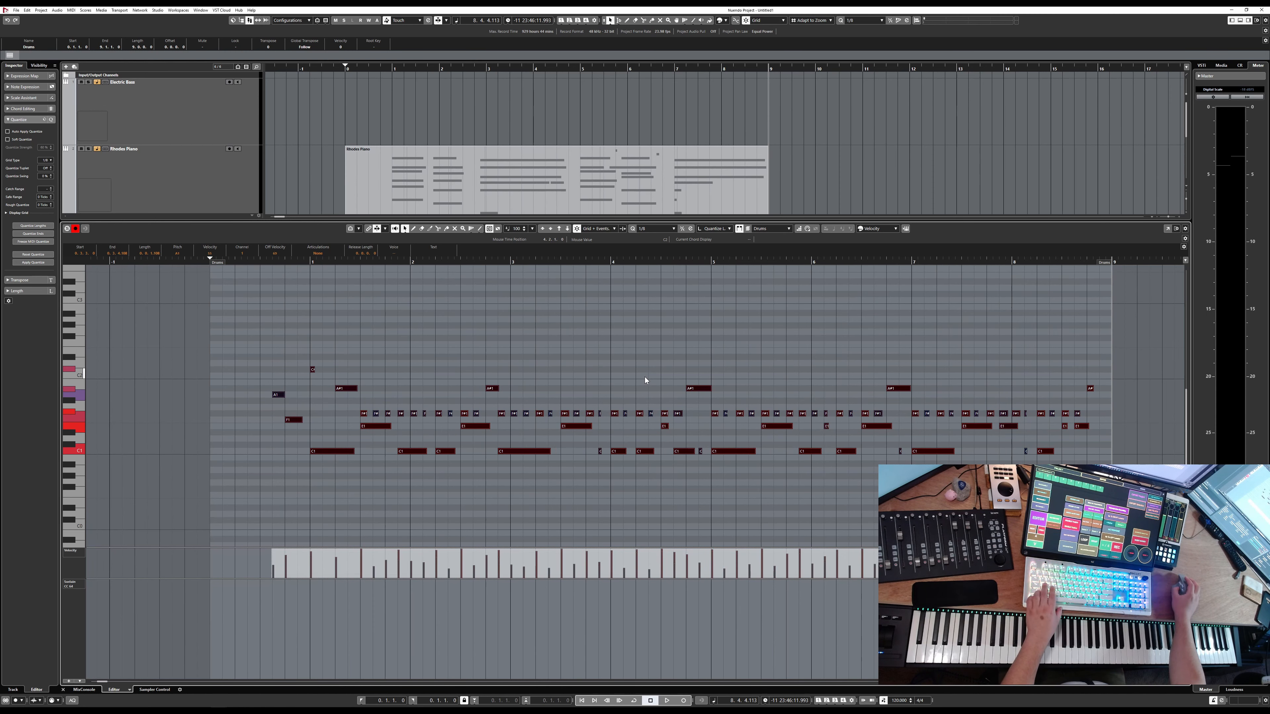
pyautogui.click(431, 349)
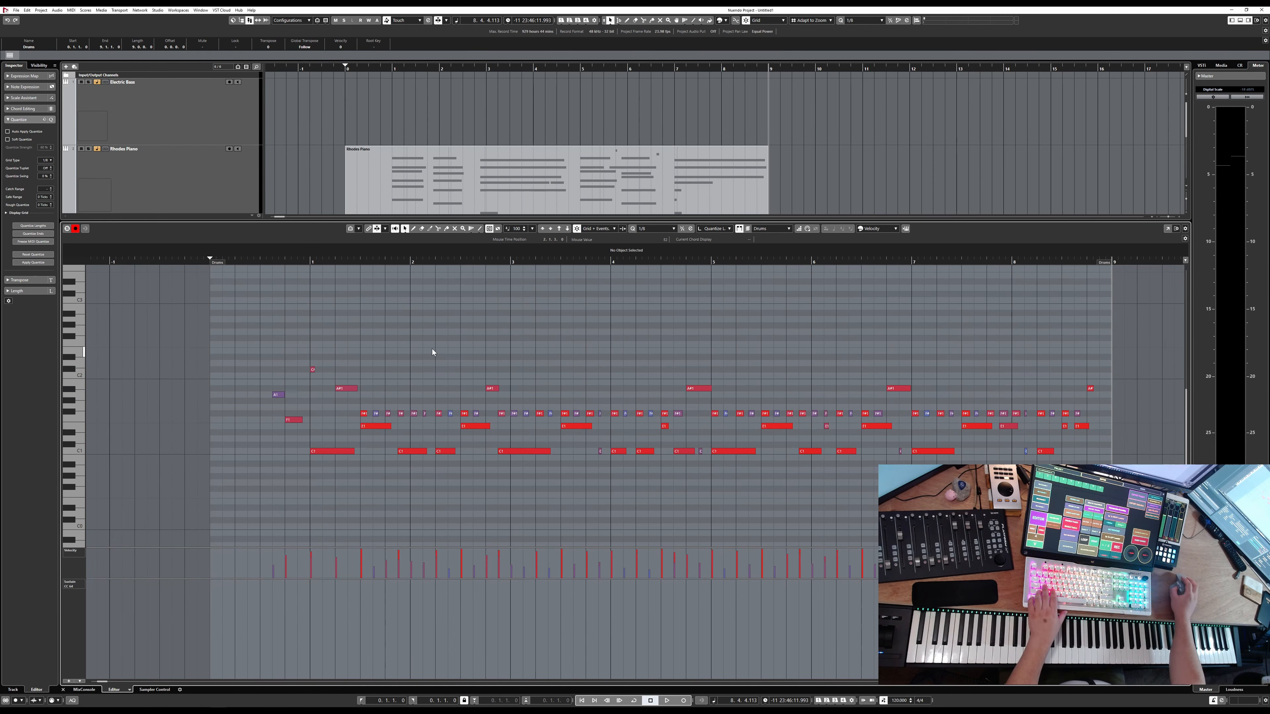
pyautogui.hotkey('ctrl', 'a')
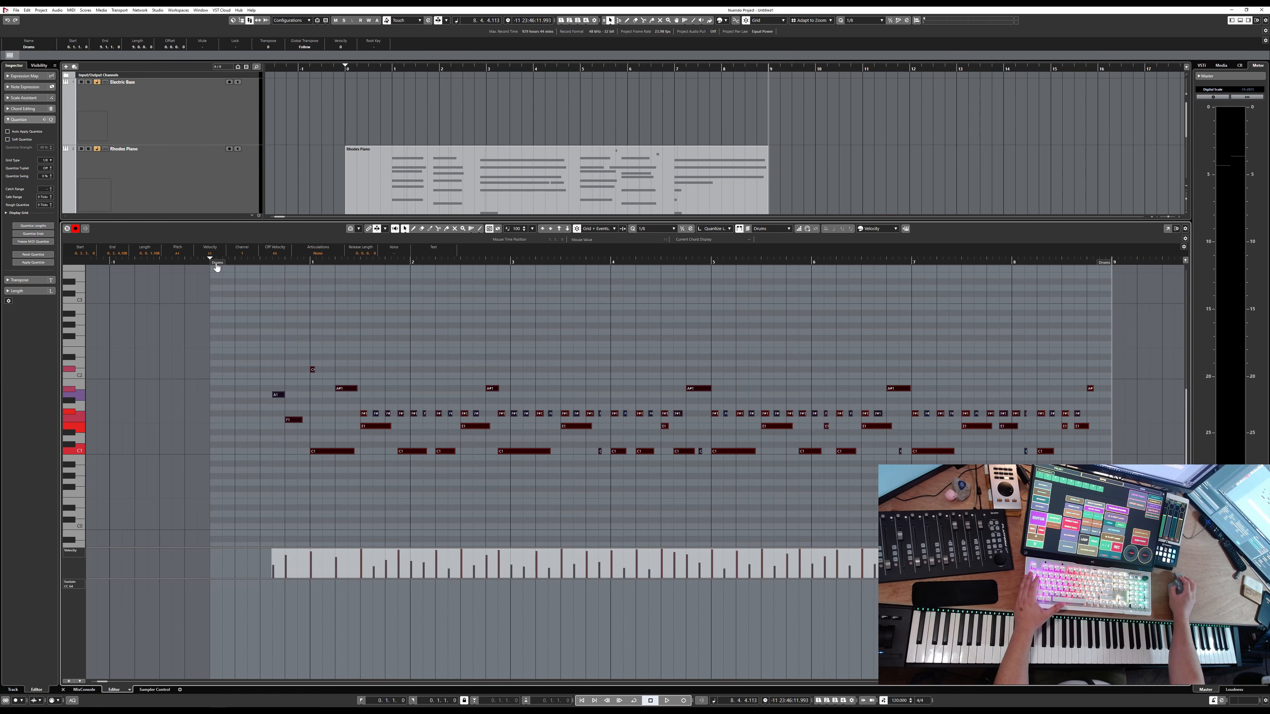
# Step: Play the quantized Drums part from bar 0, and ready the Electric Bass track for recording
pyautogui.press('space')
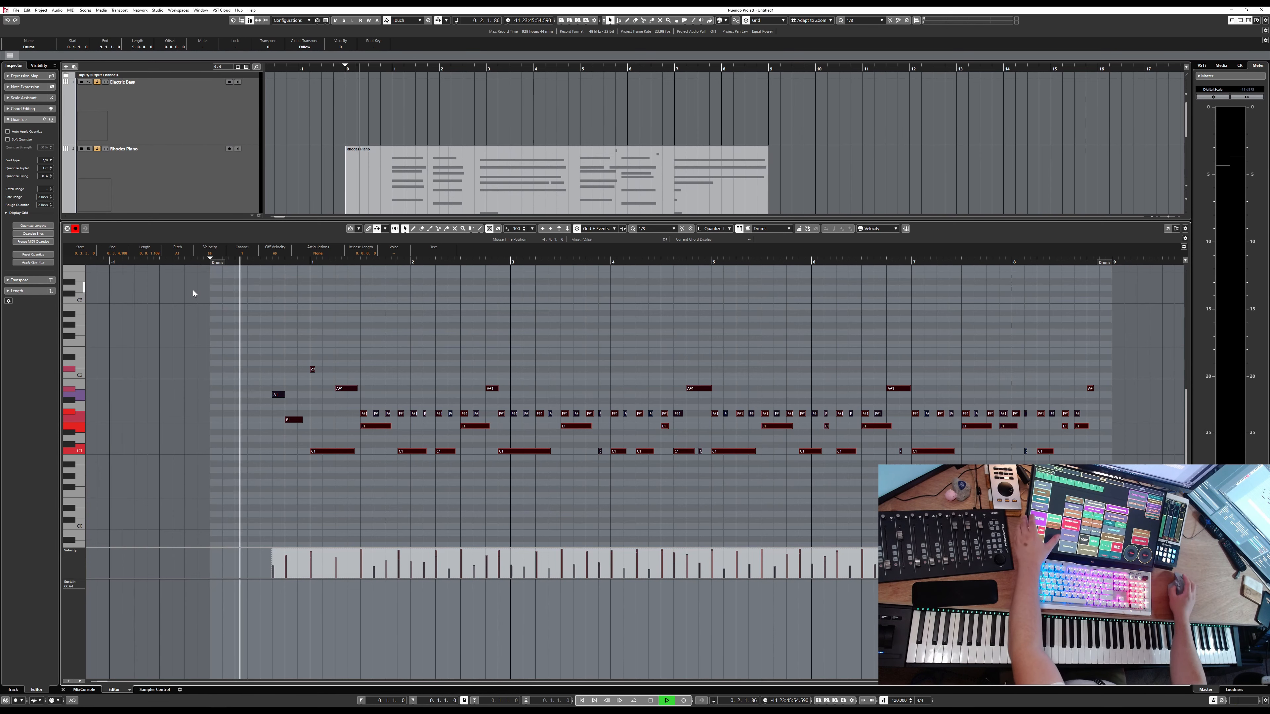
pyautogui.press('Return')
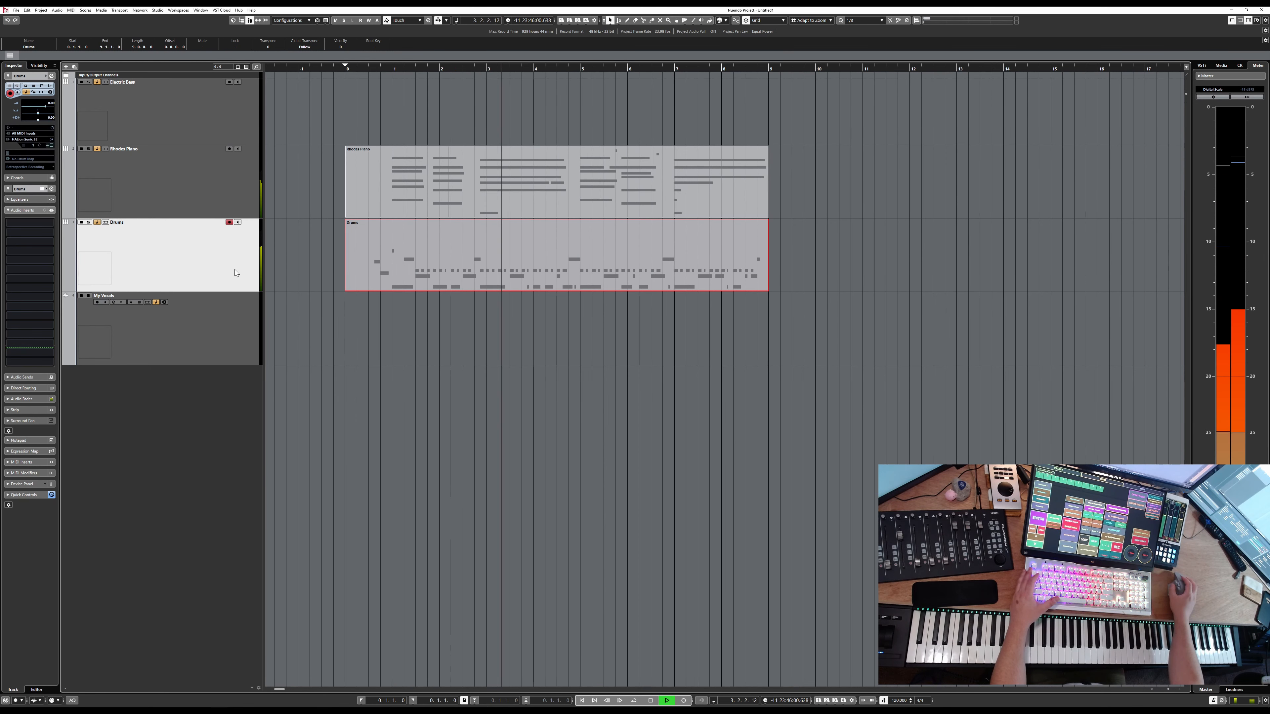
pyautogui.click(180, 140)
pyautogui.press('space')
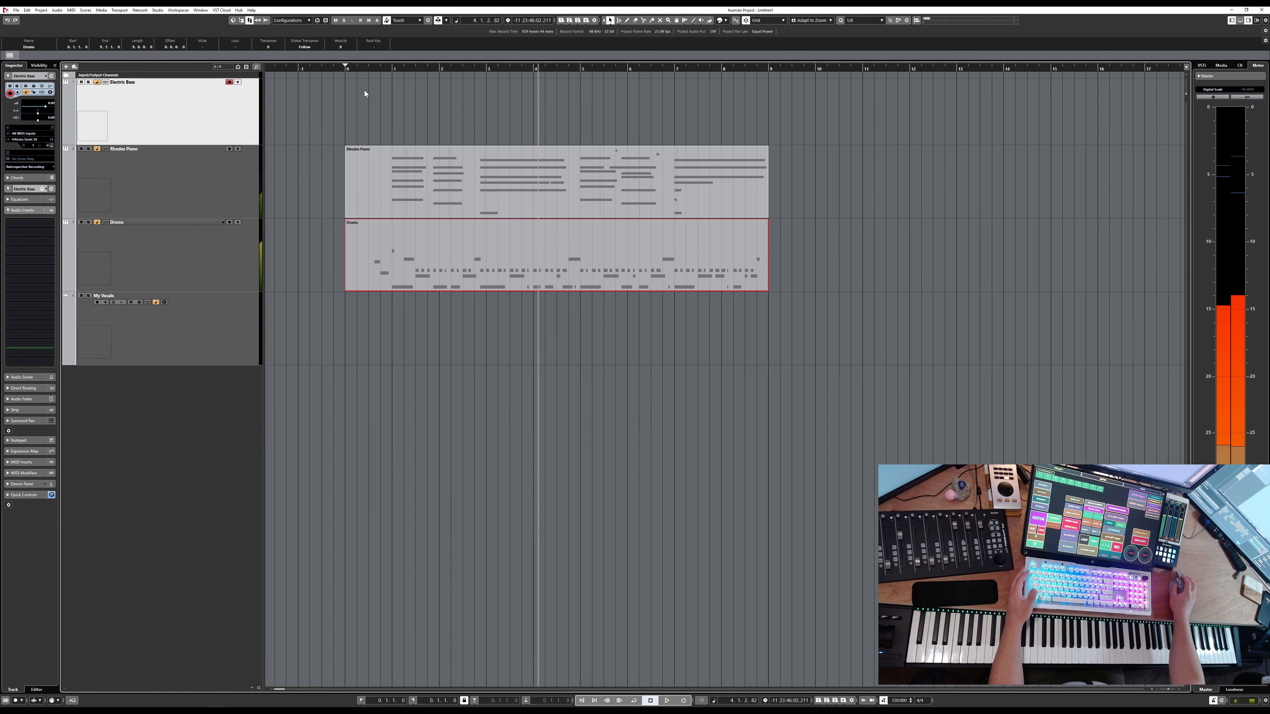
# Step: Try a MIDI recording on the Electric Bass track from bar 0 and delete the take
pyautogui.press('Home')
pyautogui.press('KP_Multiply')
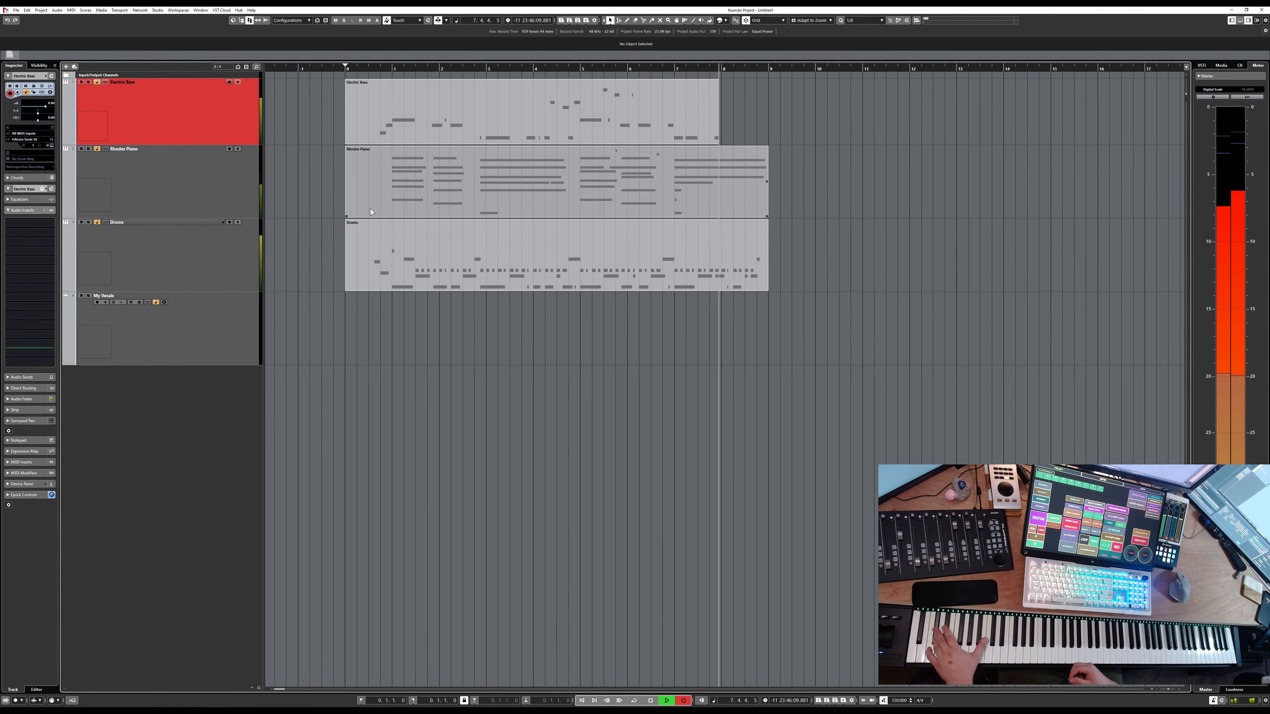
pyautogui.press('space')
pyautogui.press('Delete')
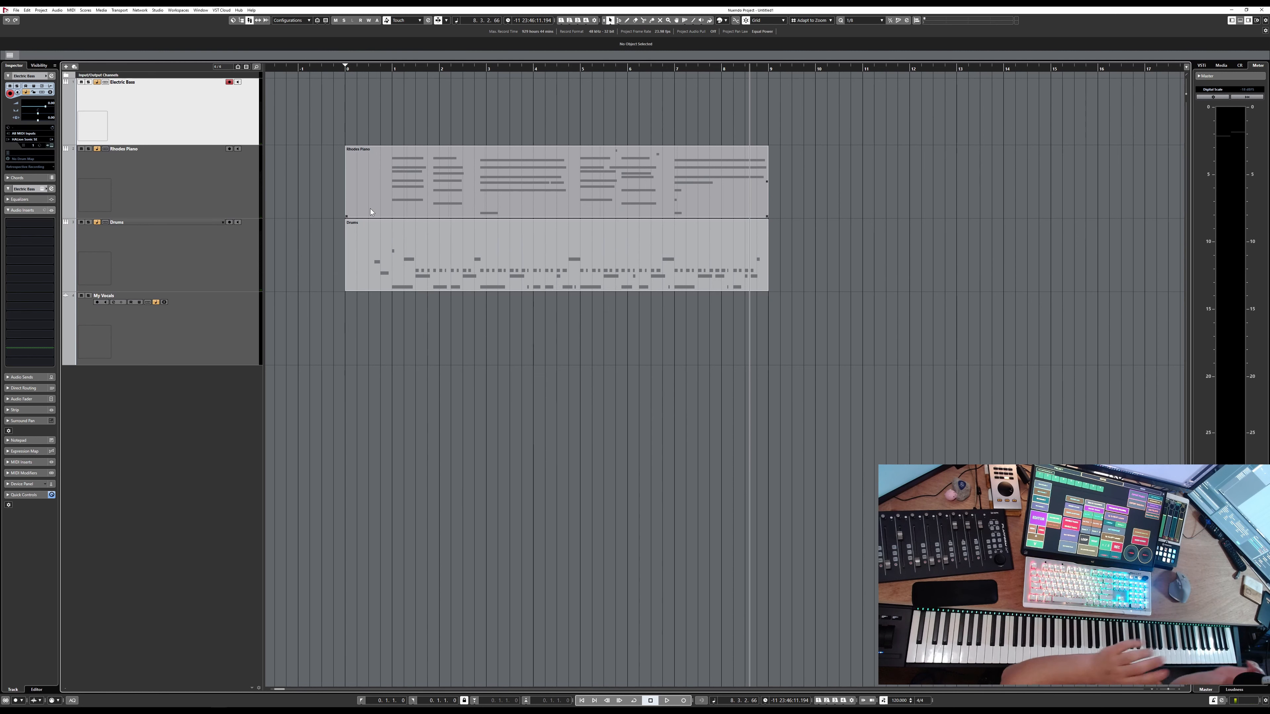
# Step: Record an Electric Bass MIDI part from bar 0 to just past the start of bar 9
pyautogui.click(346, 71)
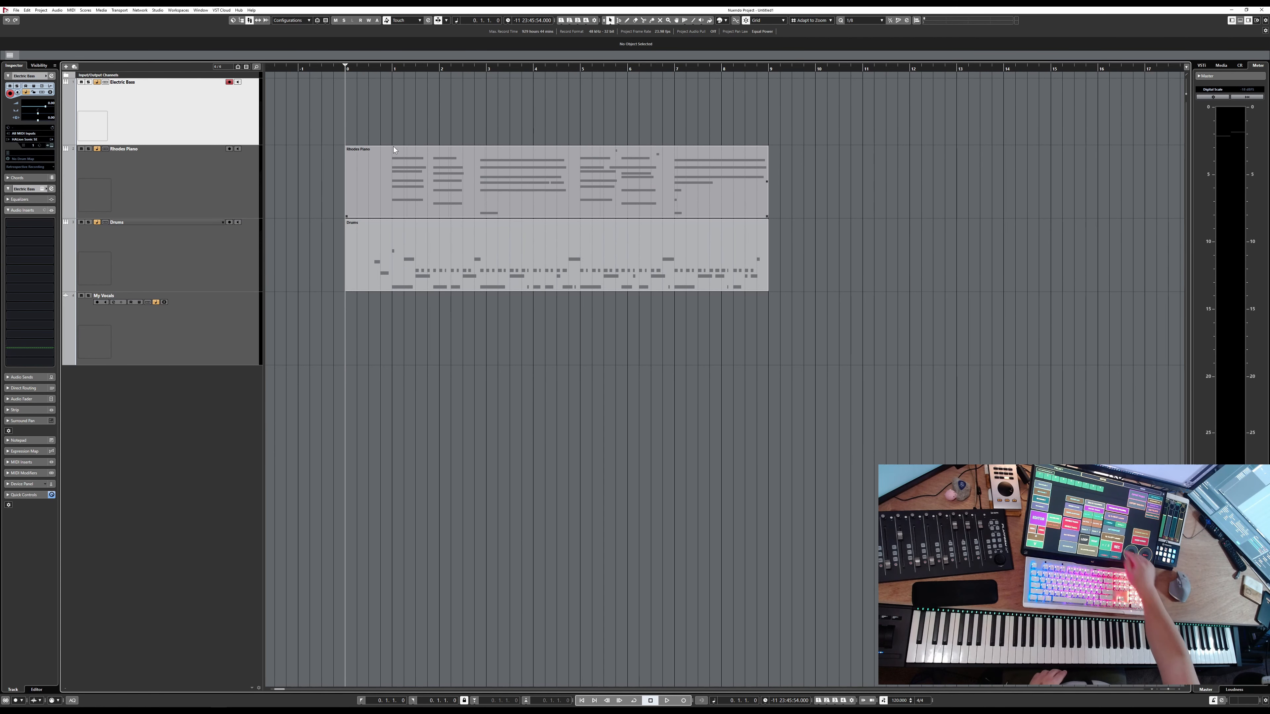
pyautogui.press('KP_Multiply')
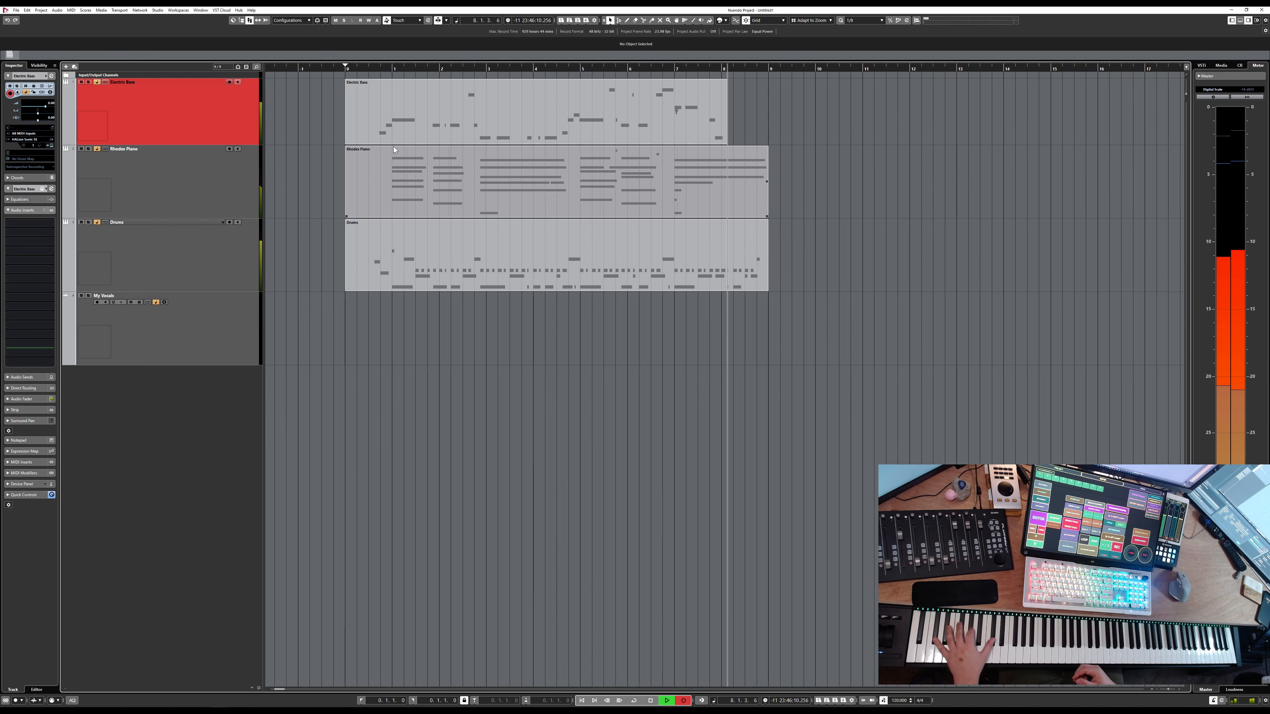
pyautogui.press('space')
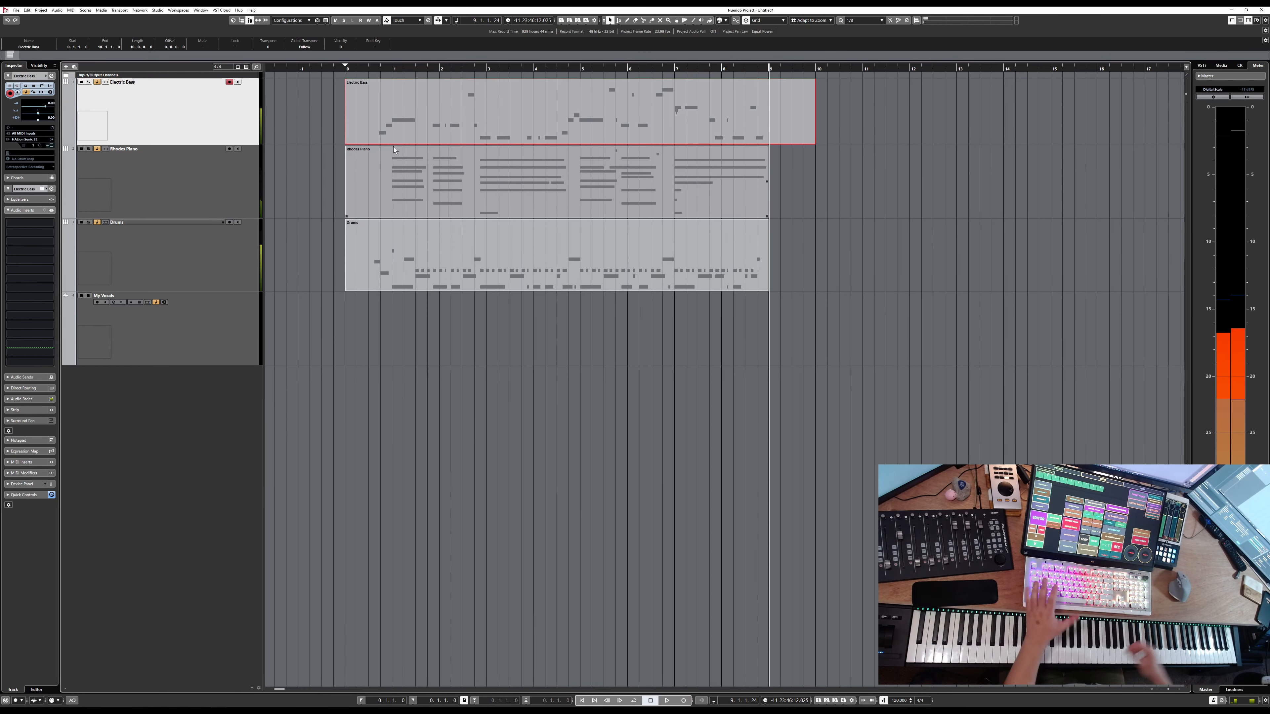
# Step: Remove the stray short notes at bar 7 of the Electric Bass part in the Key Editor and quantize all its notes
pyautogui.doubleClick(703, 118)
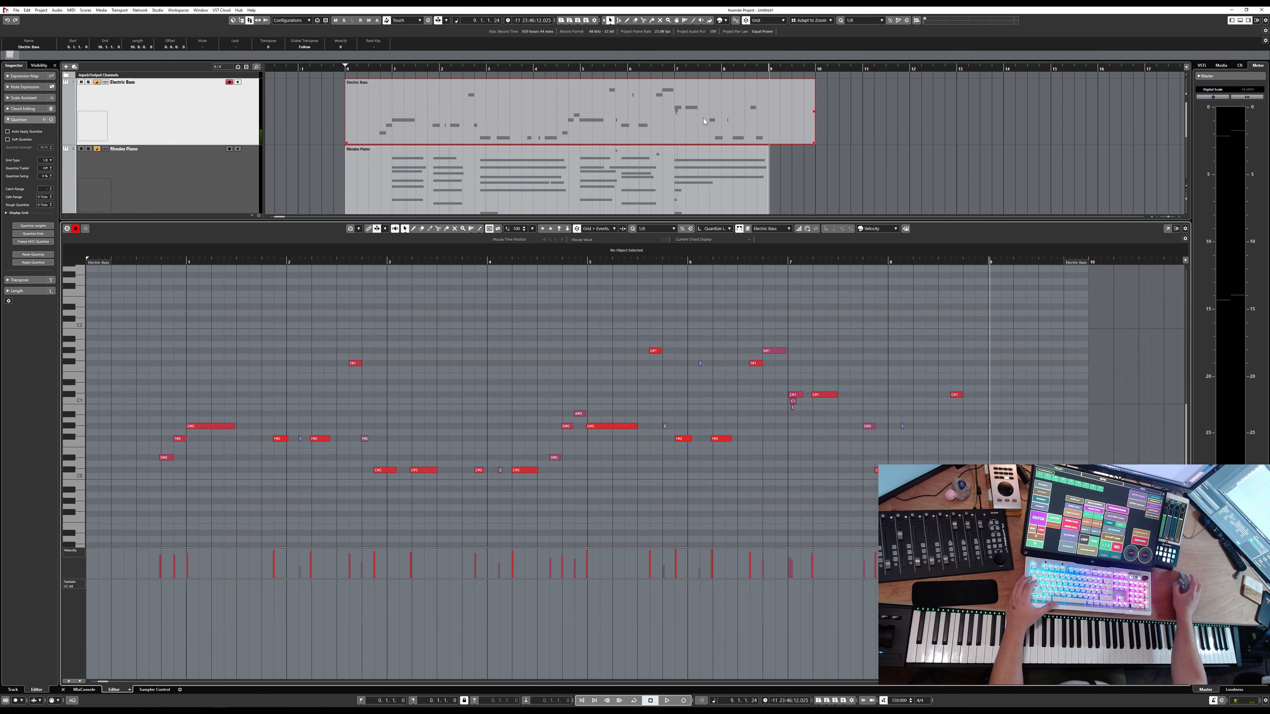
pyautogui.click(793, 401)
pyautogui.hotkey('ctrl', 'a')
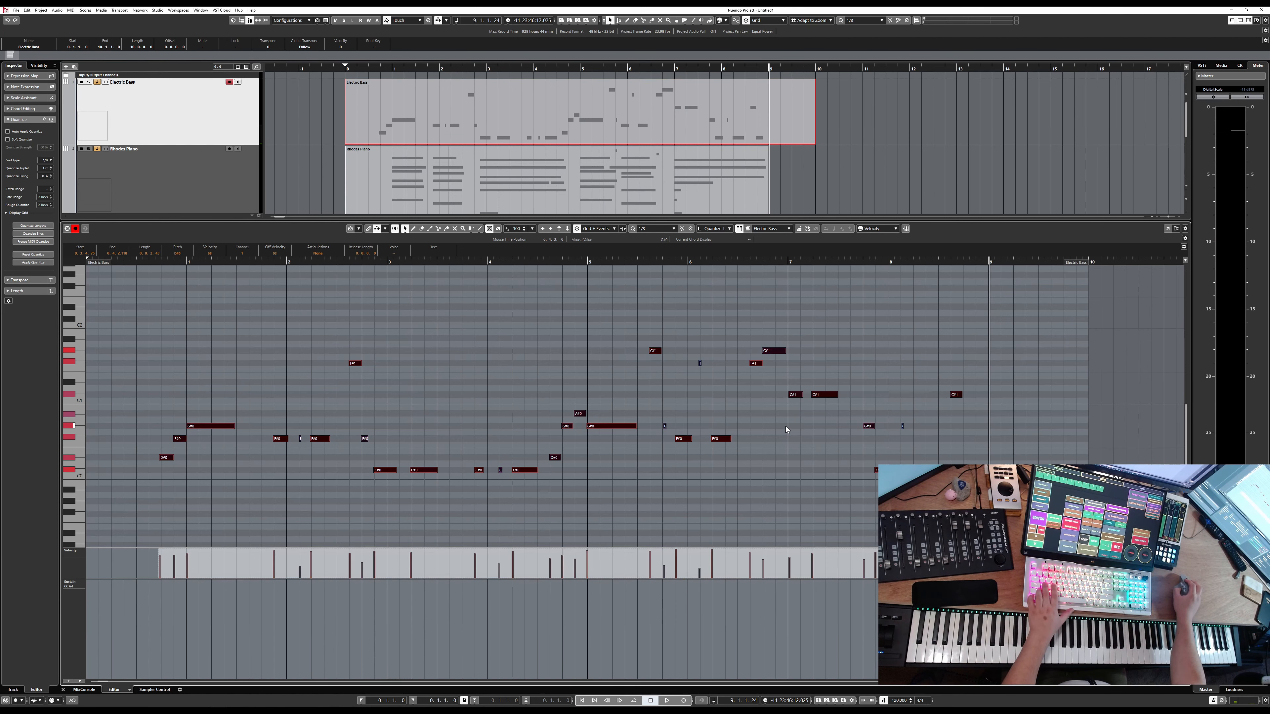
# Step: Play the corrected Electric Bass part from bar 0 and close its Key Editor
pyautogui.hscroll(-5, 786, 429)
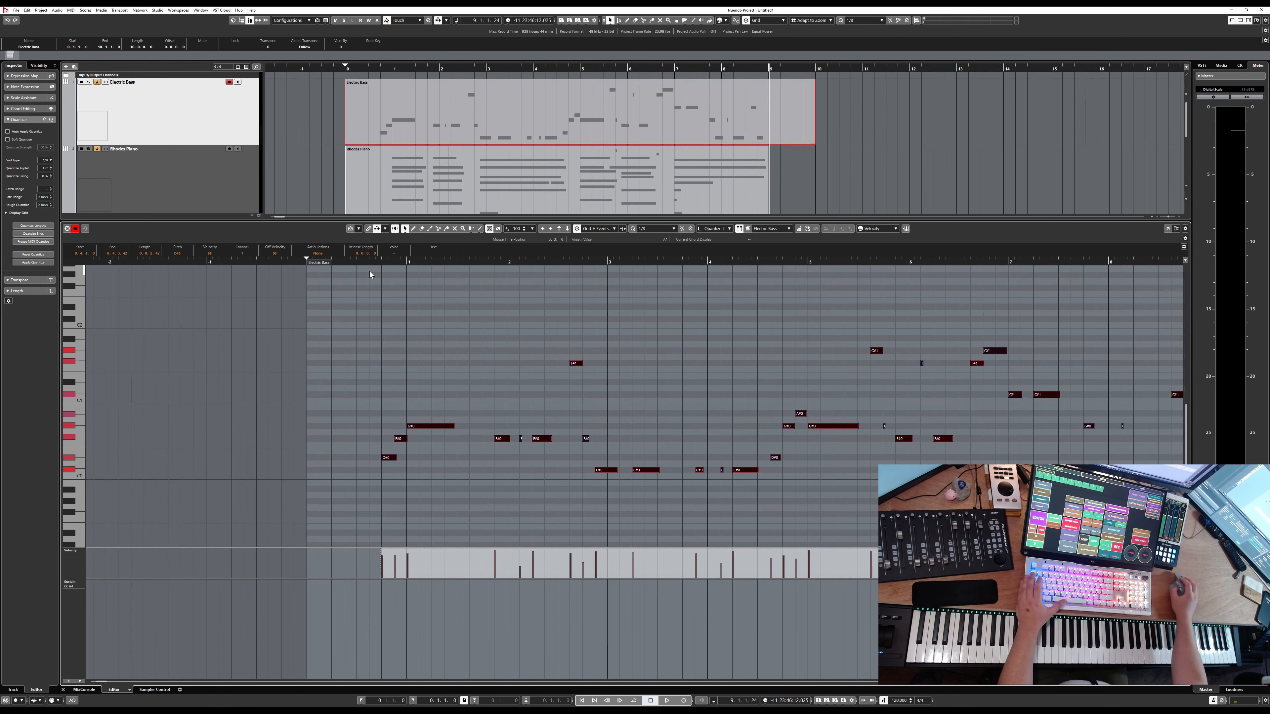
pyautogui.doubleClick(353, 263)
pyautogui.press('Return')
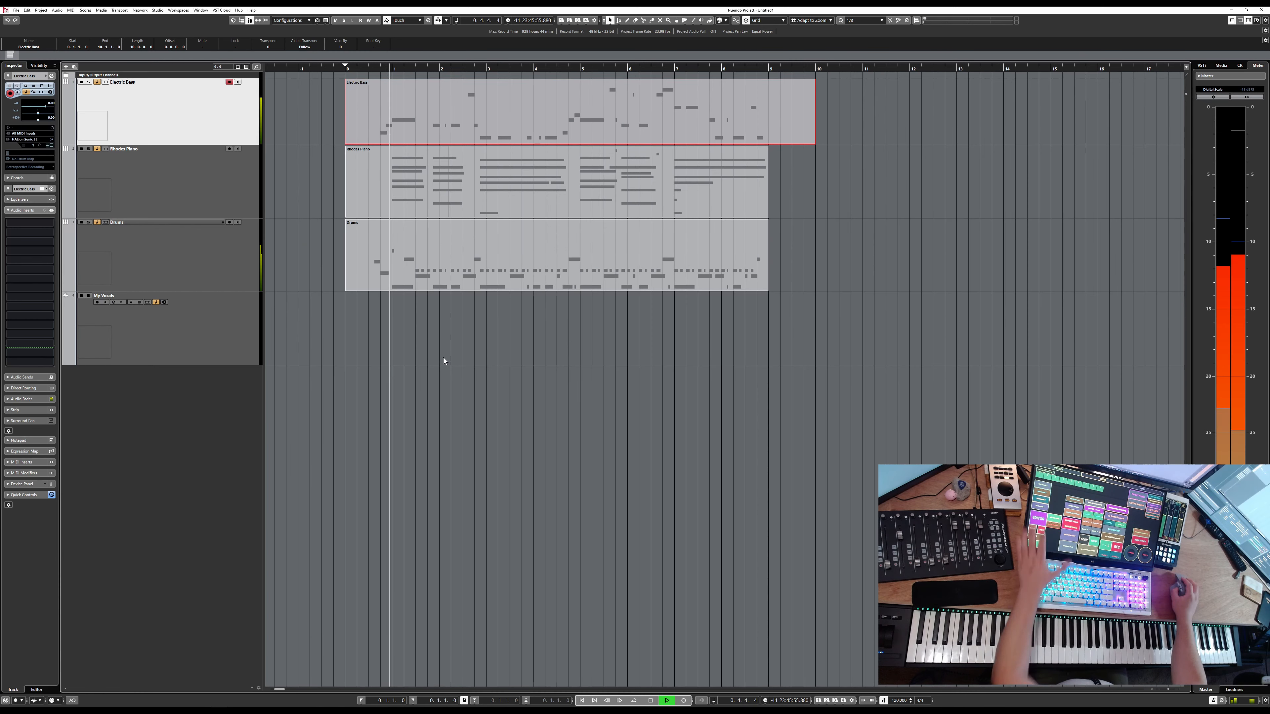
# Step: Replace the Drums part with a fresh MIDI recording from bar 0 to bar 9, and open it in the Key Editor
pyautogui.click(173, 266)
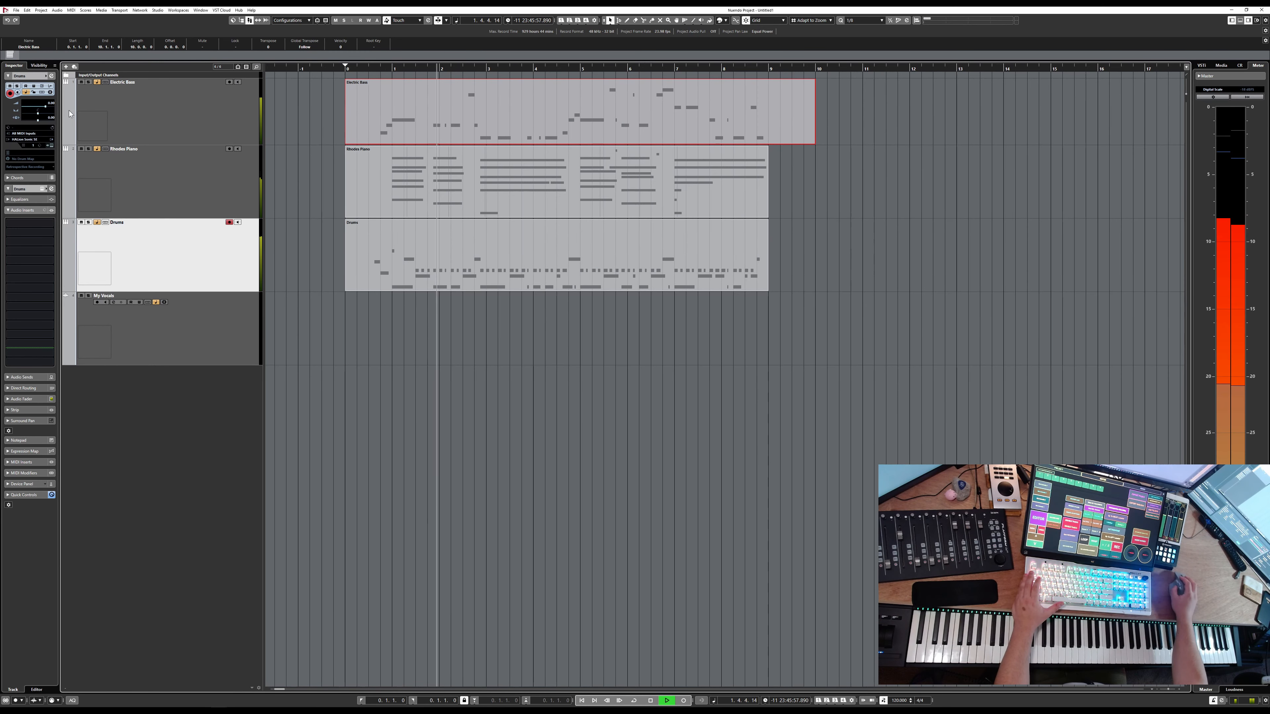
pyautogui.scroll(-5, 53, 105)
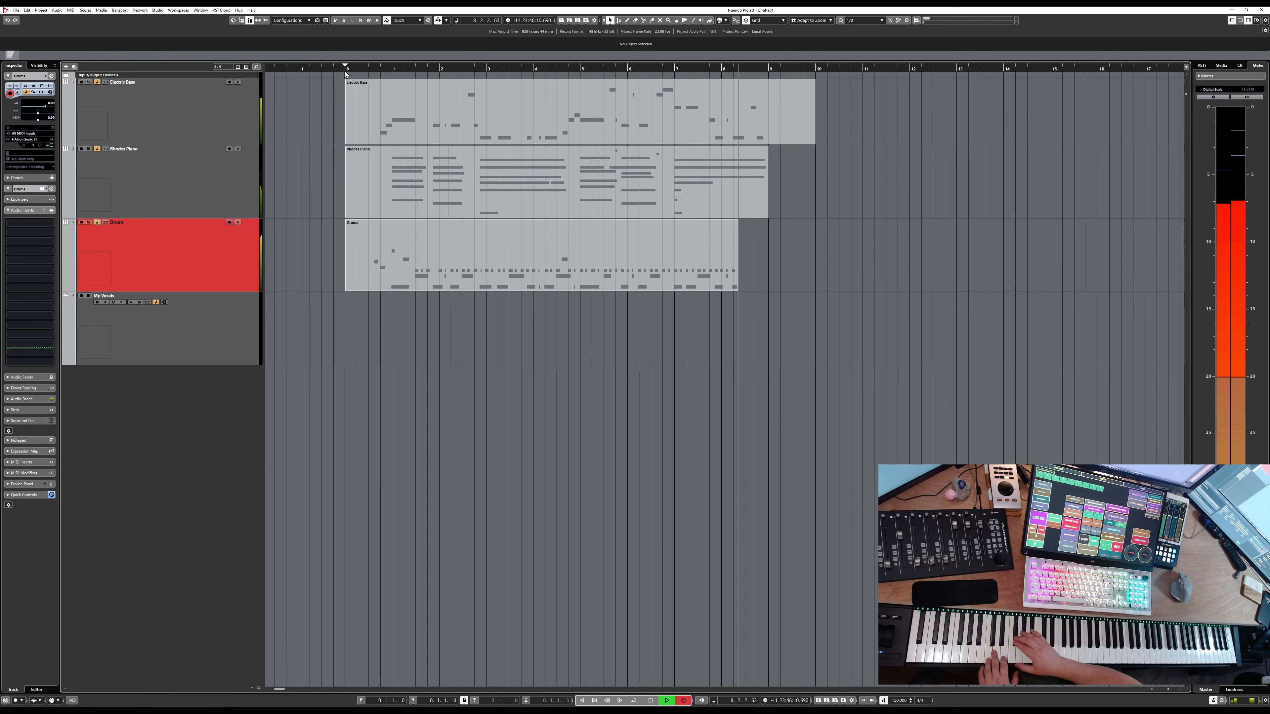
pyautogui.press('space')
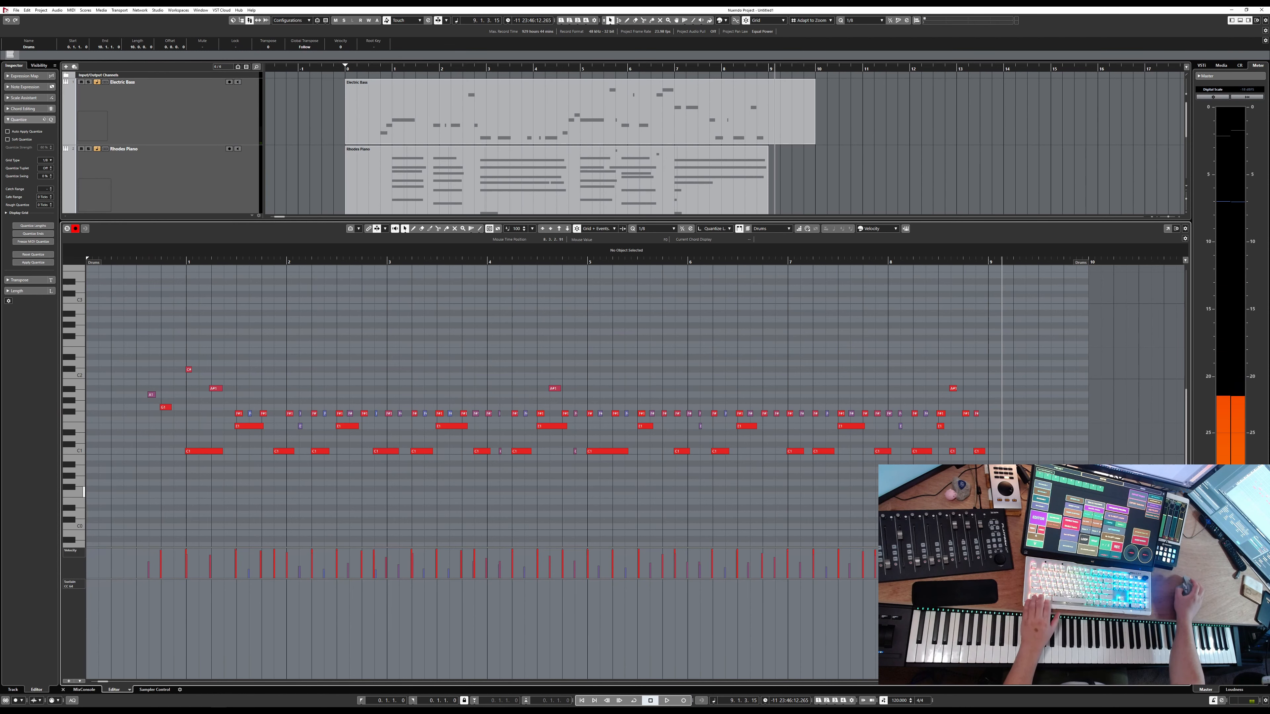
# Step: Quantize all notes of the Drums part and play it from bar 0 to about bar 9
pyautogui.hotkey('ctrl', 'a')
pyautogui.press('q')
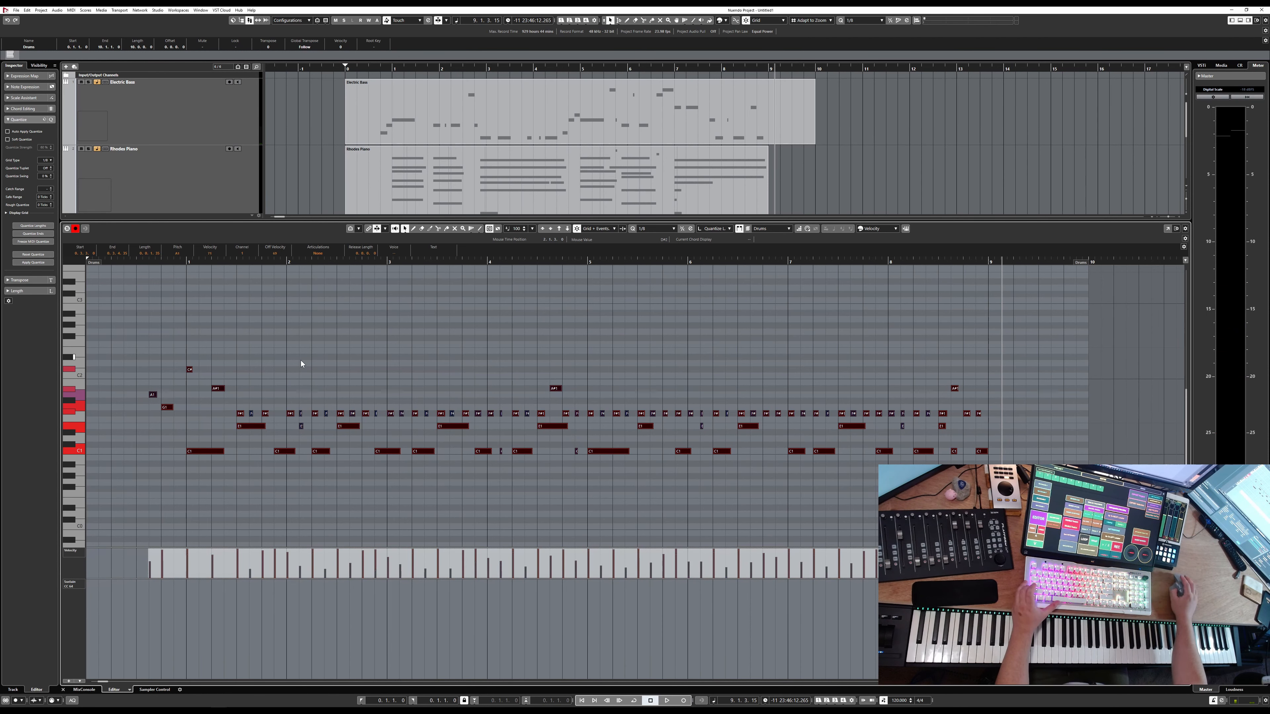
pyautogui.hscroll(-1, 301, 360)
pyautogui.doubleClick(237, 261)
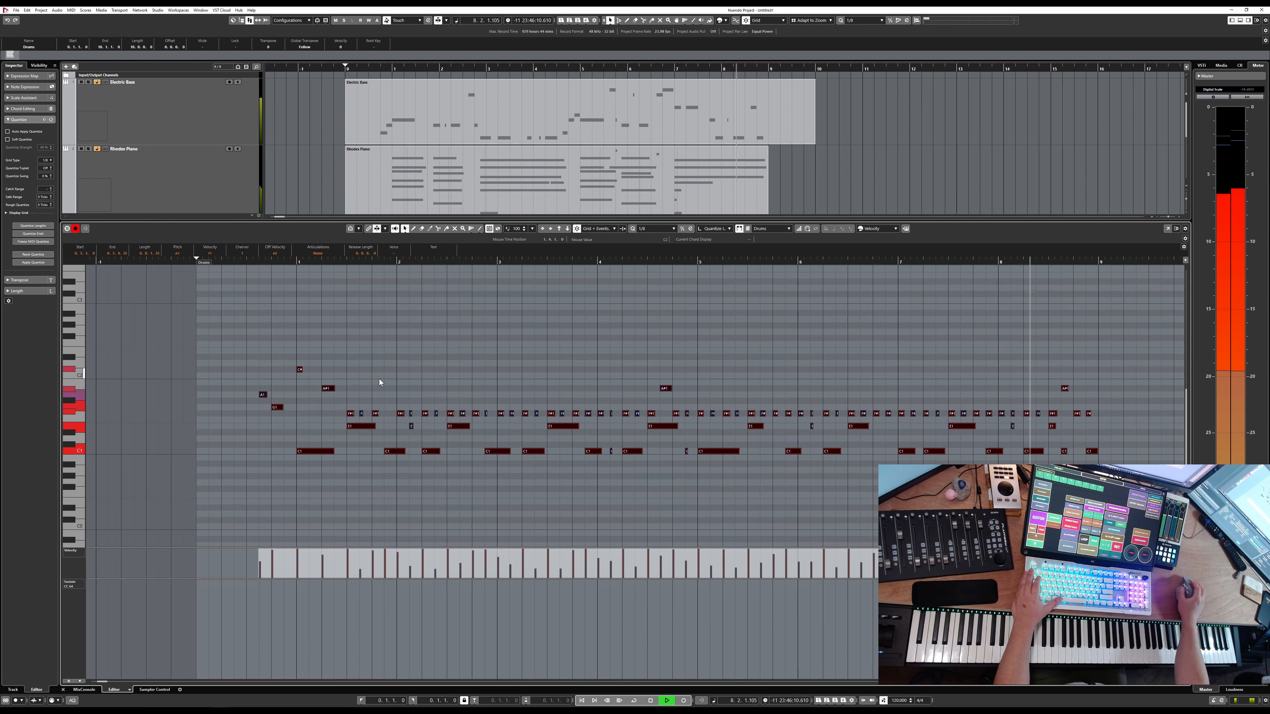
pyautogui.press('space')
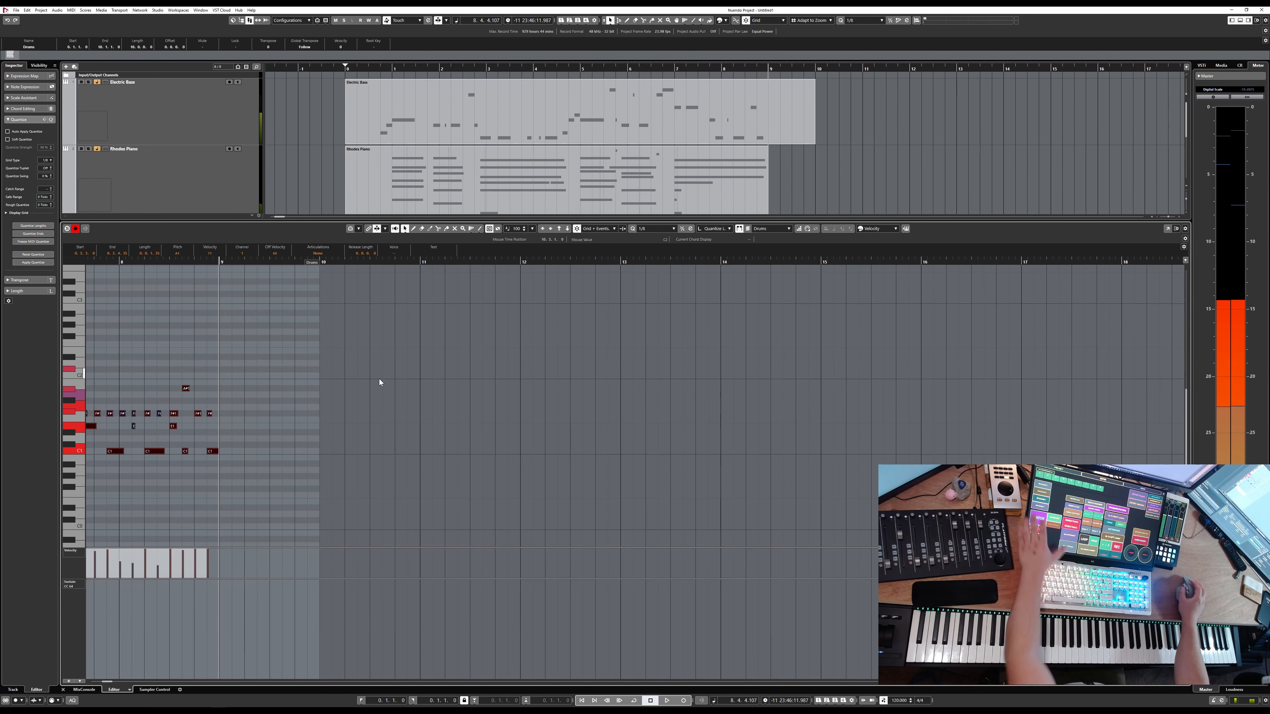
# Step: Close the Drums part's Key Editor and ready the My Vocals track for recording
pyautogui.hotkey('ctrl', 'alt', 'b')
pyautogui.click(418, 379)
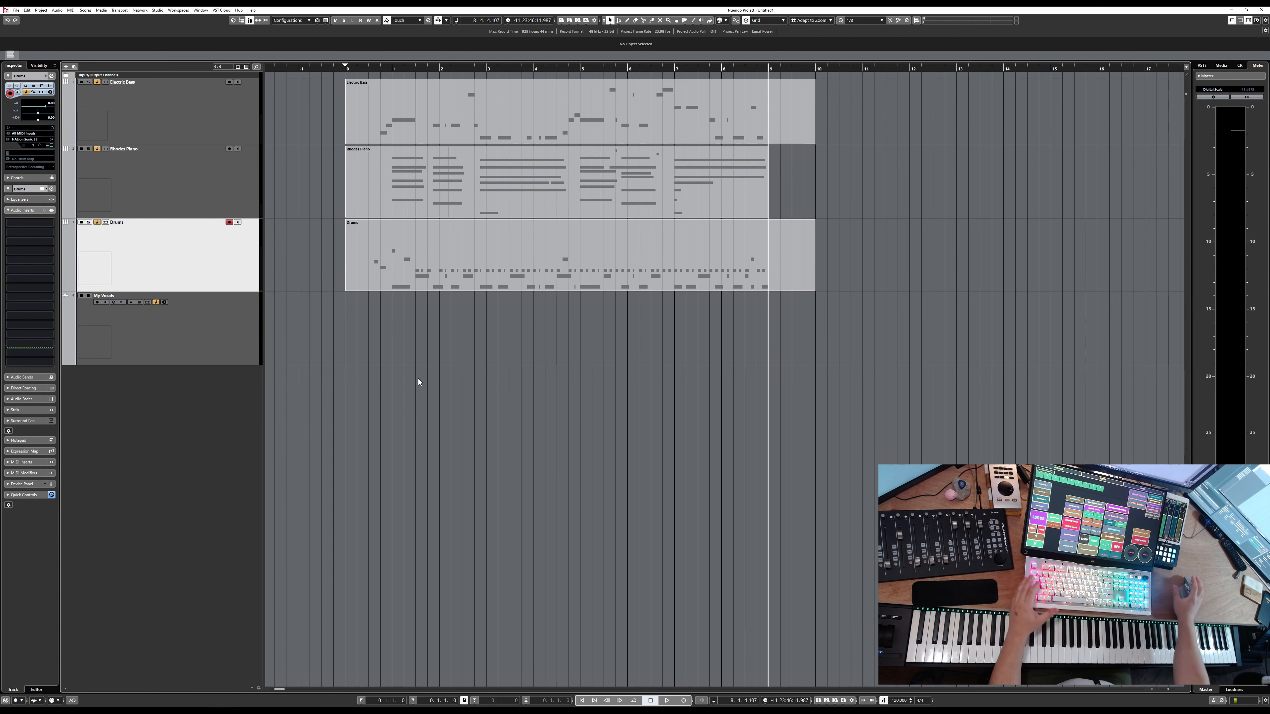
pyautogui.click(482, 225)
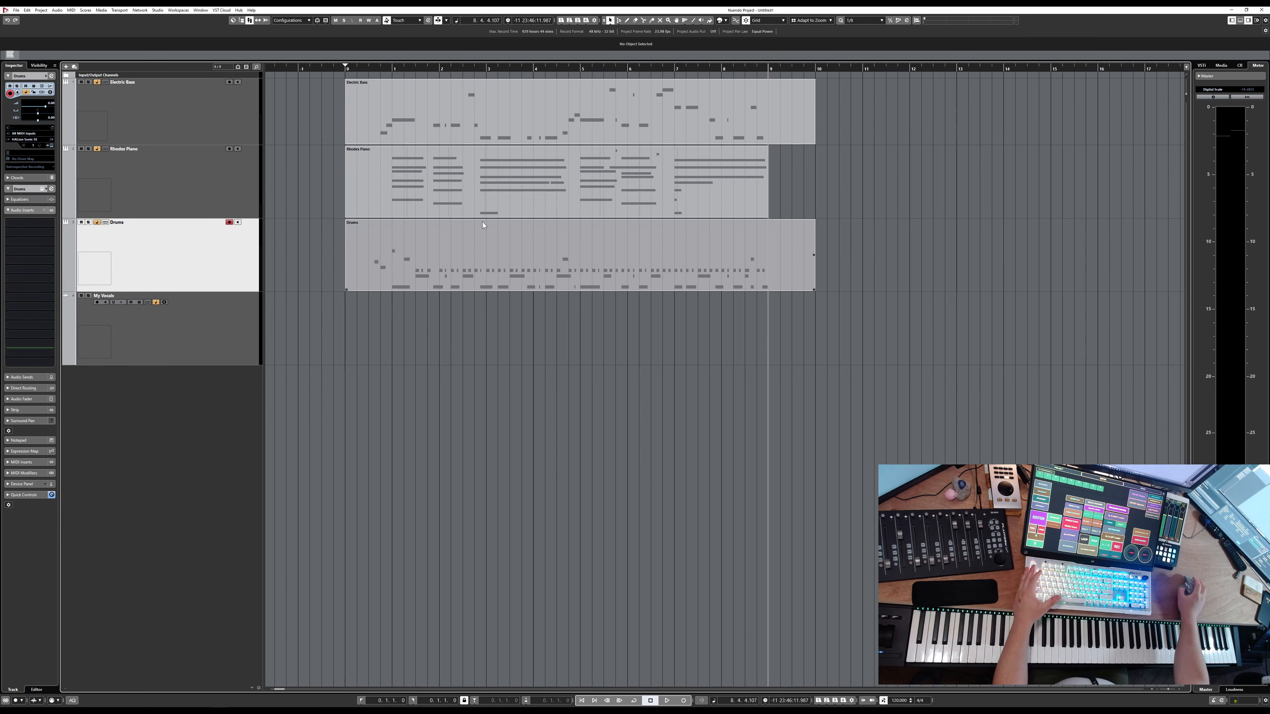
pyautogui.click(218, 334)
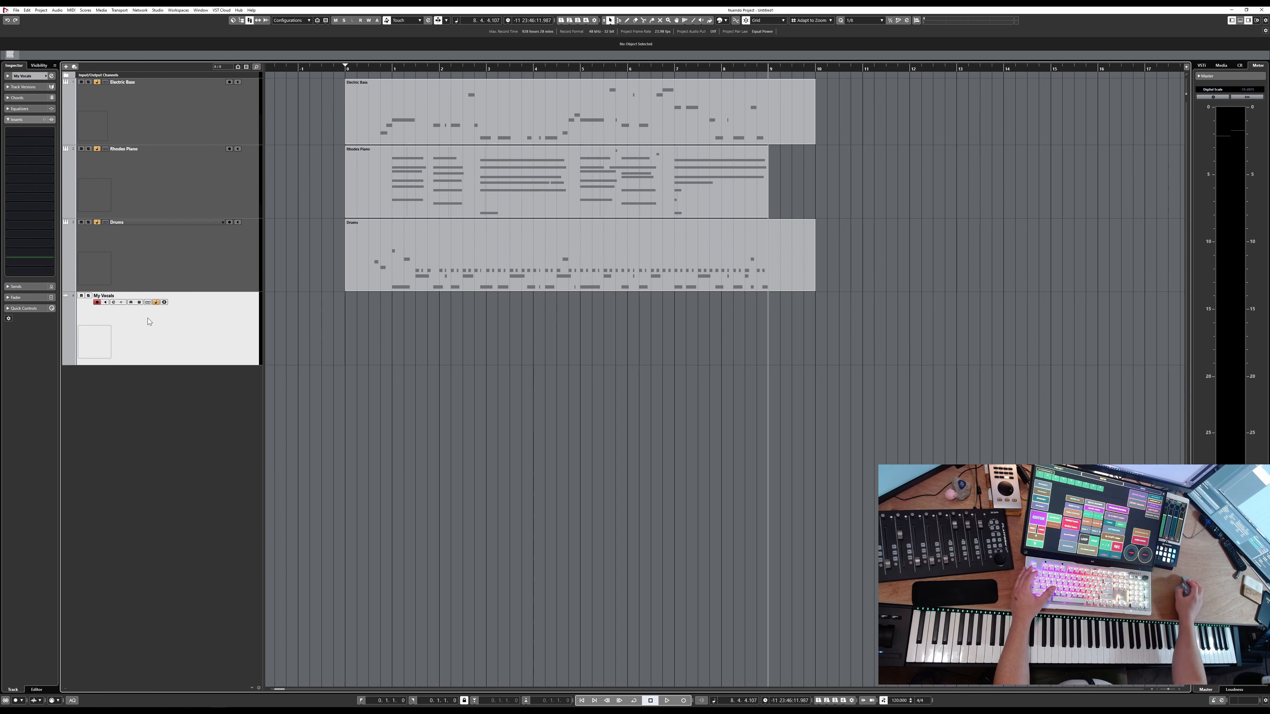
pyautogui.click(105, 302)
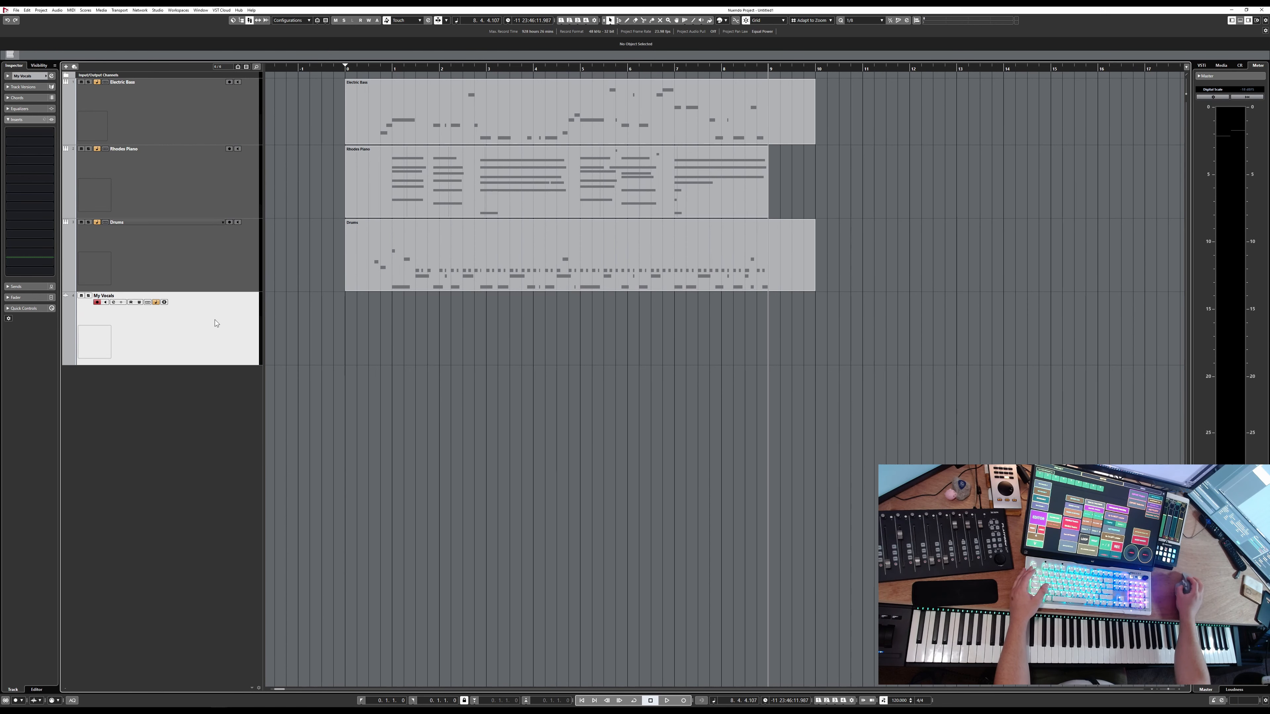
# Step: Try a short one-bar audio recording on the My Vocals track from bar 0 and delete the take
pyautogui.click(346, 70)
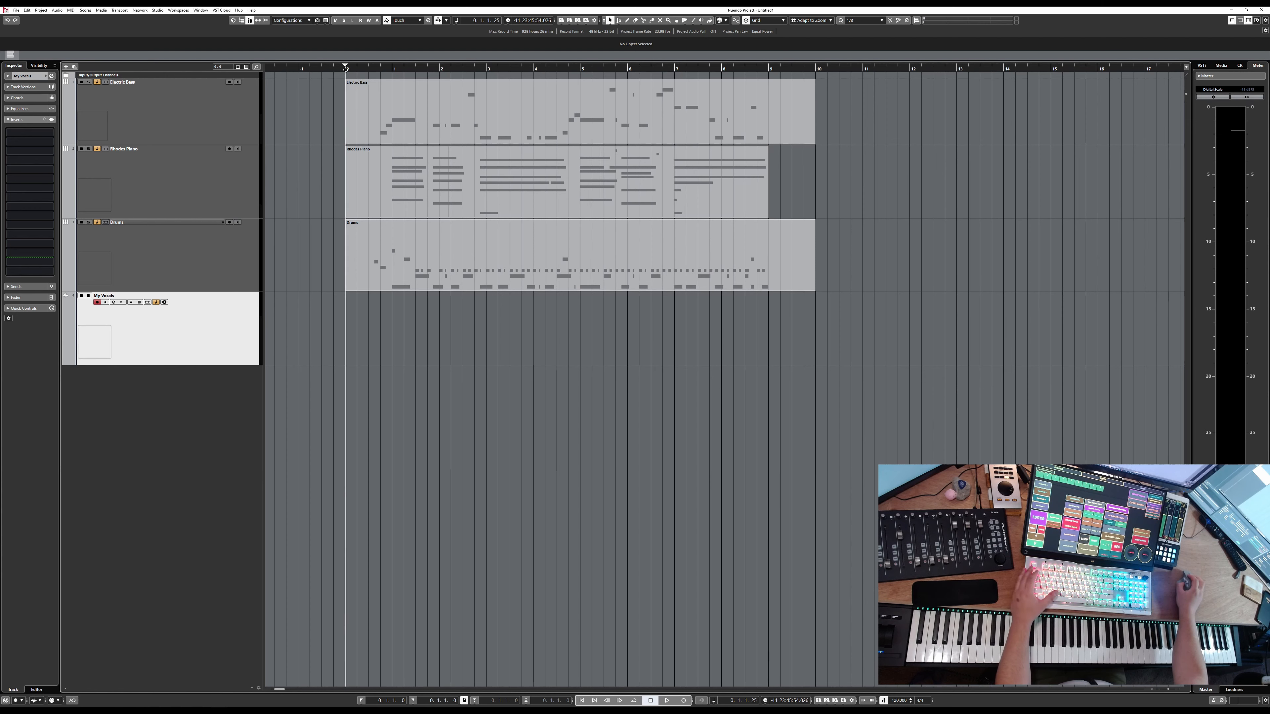
pyautogui.press('KP_Multiply')
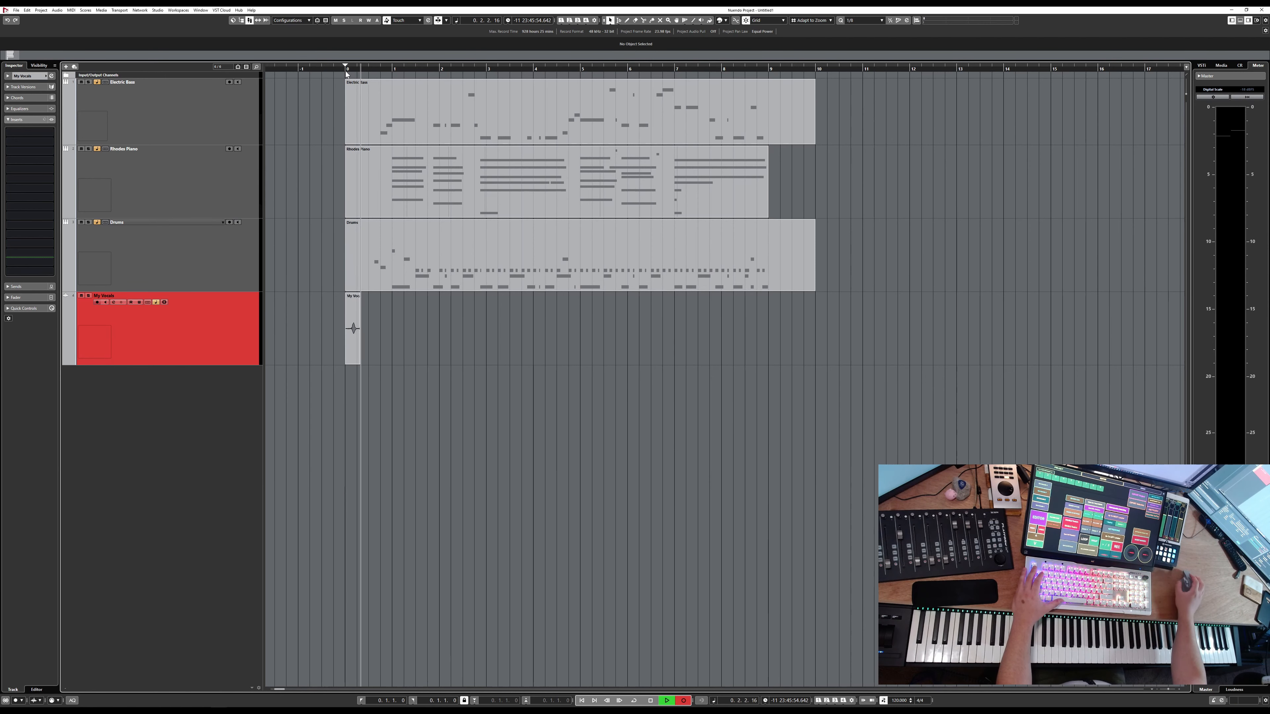
pyautogui.press('space')
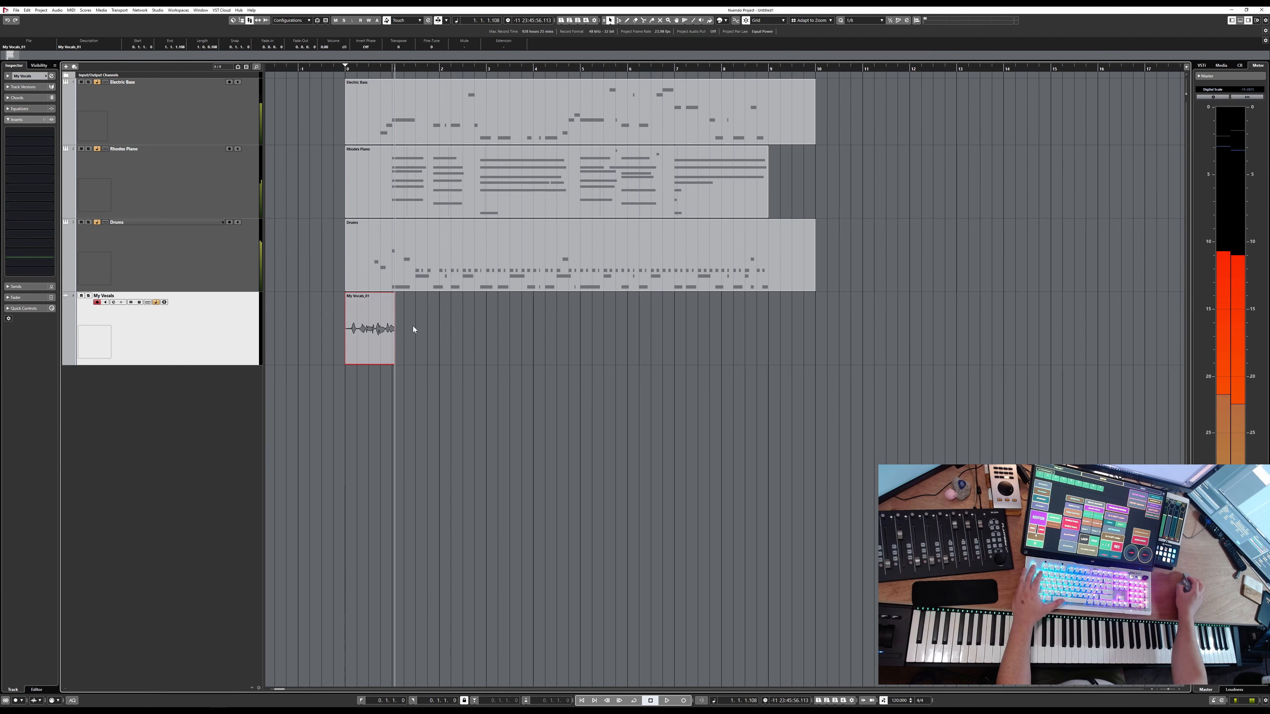
pyautogui.press('Delete')
# Step: Record a new audio take on the My Vocals track from bar 0
pyautogui.press('KP_0')
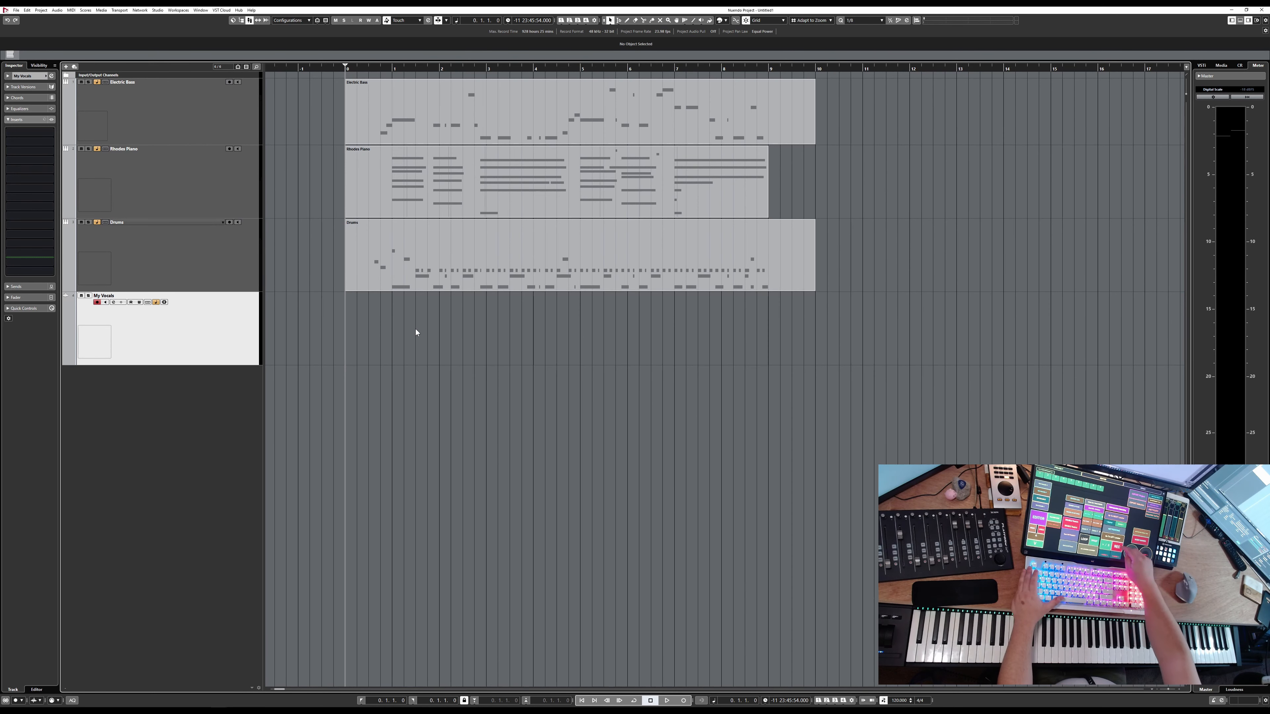
pyautogui.press('KP_Multiply')
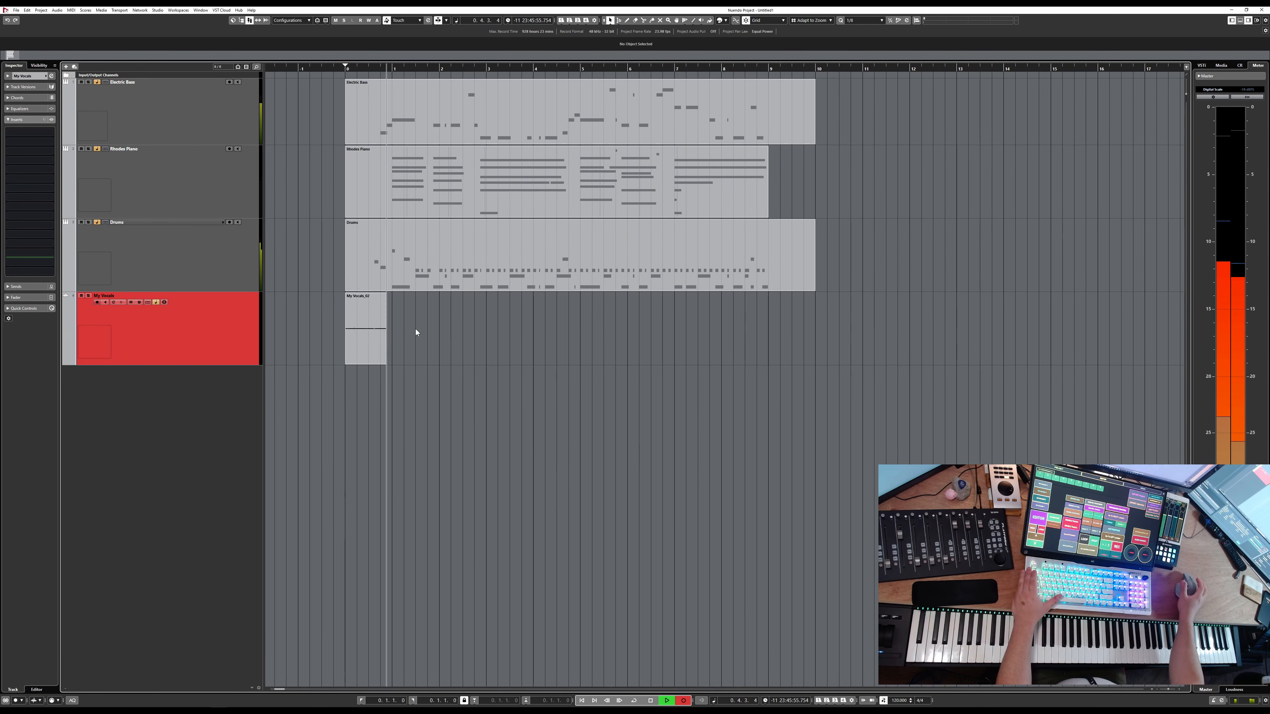